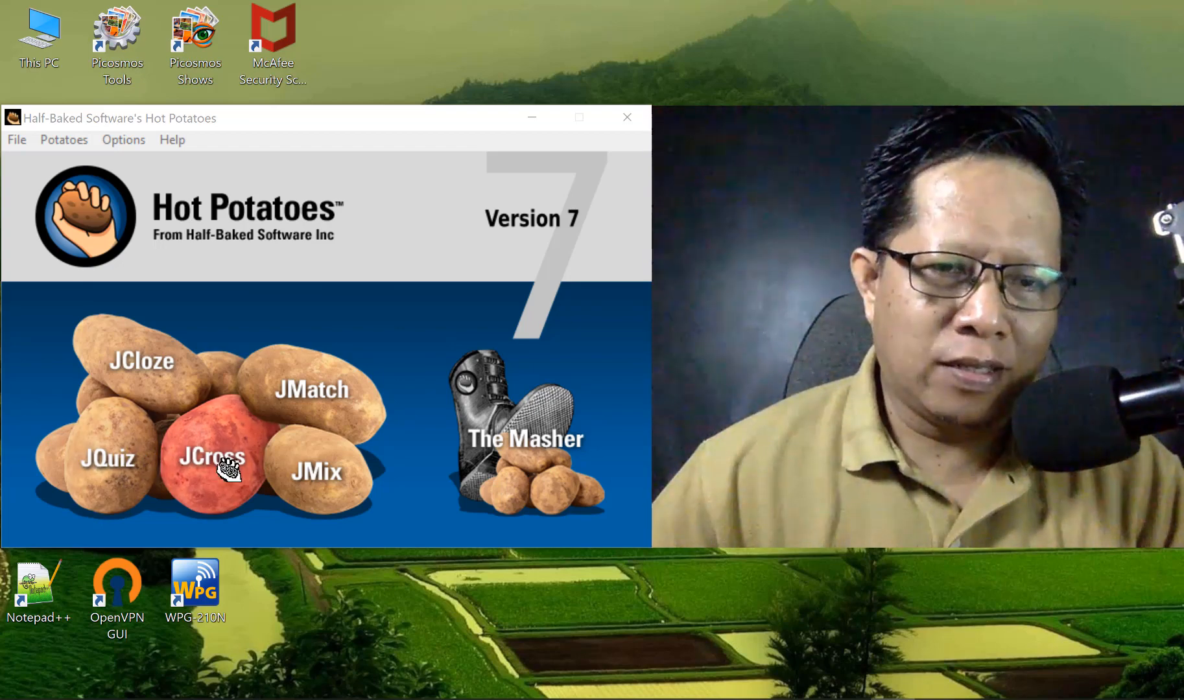
# - Start a new JCross crossword and title it 'SEJARAH RI'
pyautogui.click(218, 457)
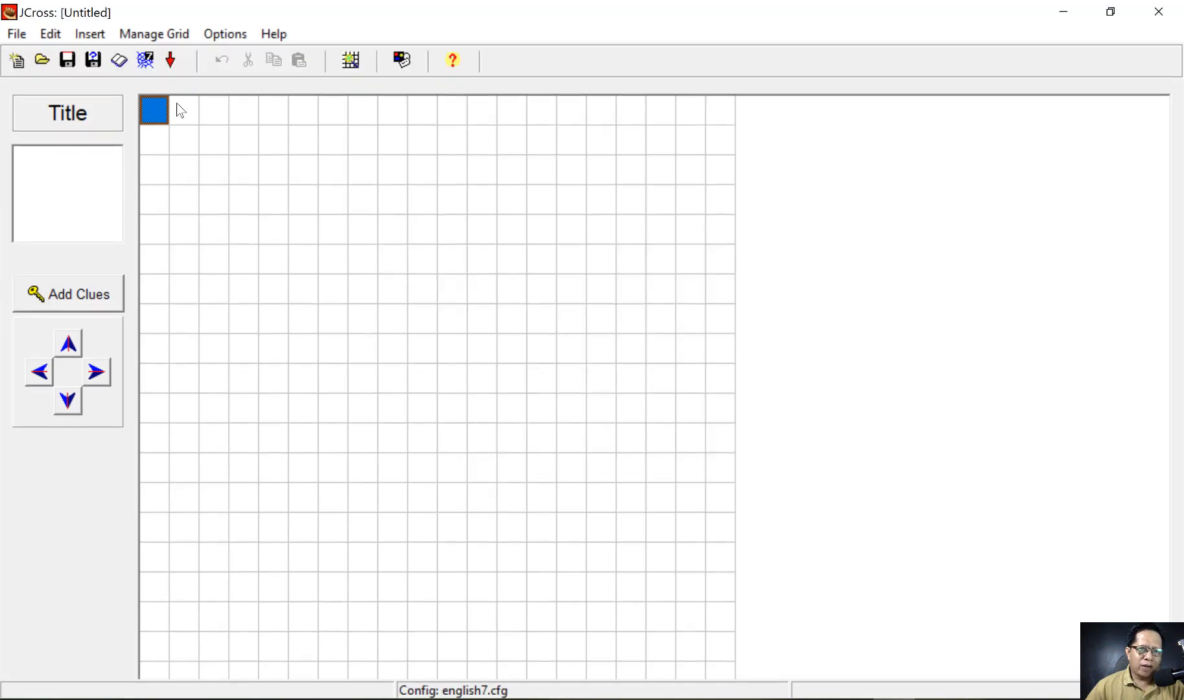
pyautogui.click(162, 113)
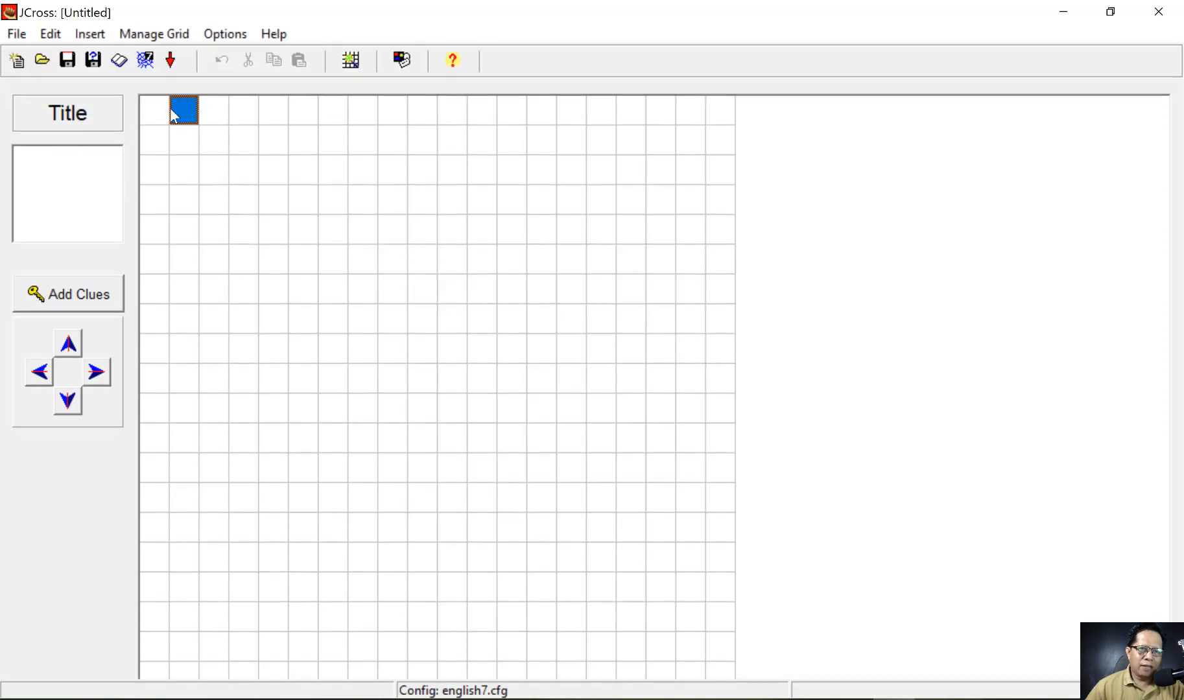
pyautogui.click(176, 112)
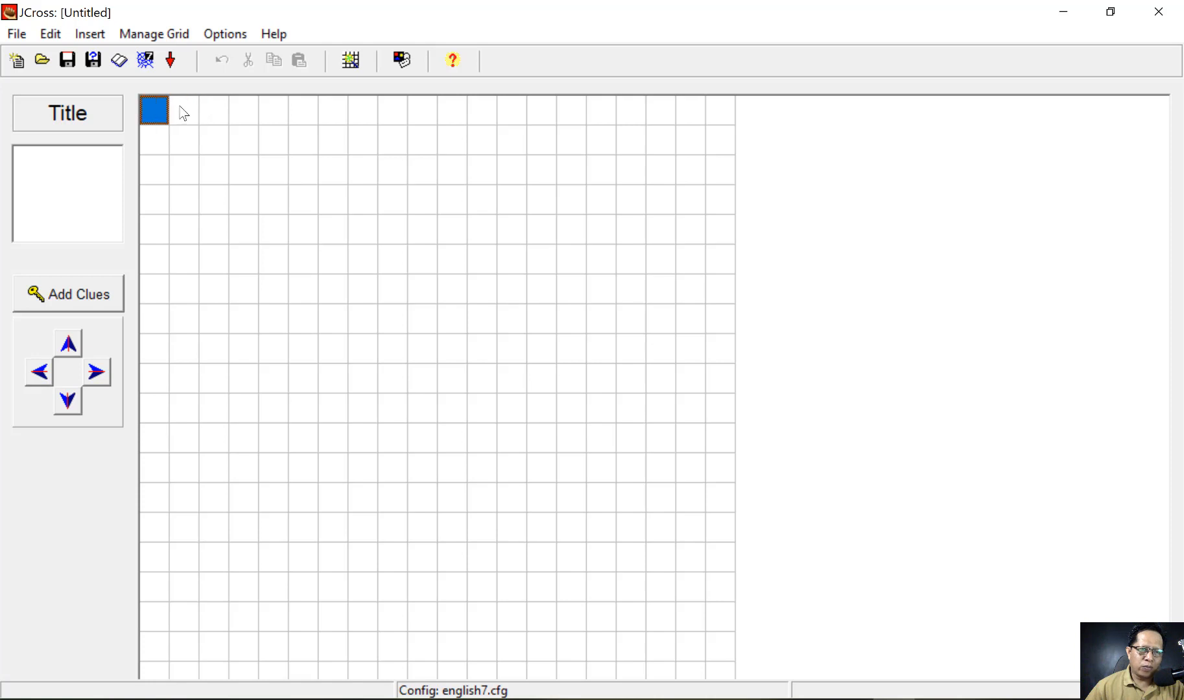
pyautogui.click(184, 114)
pyautogui.click(56, 165)
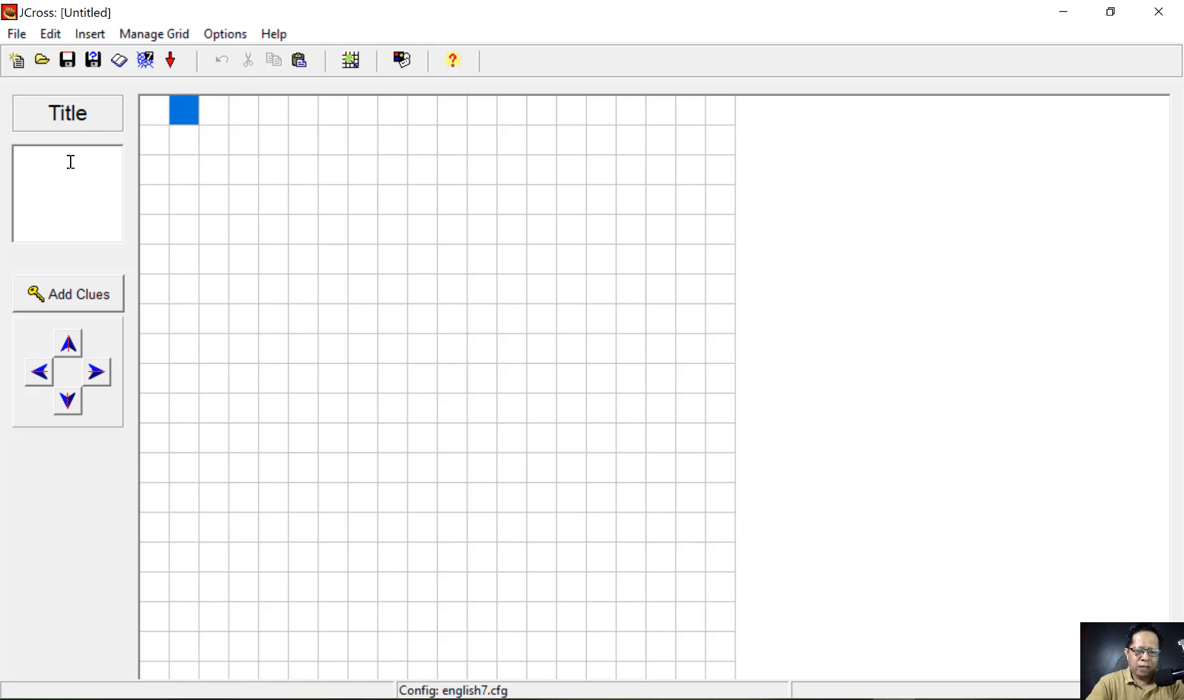
pyautogui.write('SEJARAH RI')
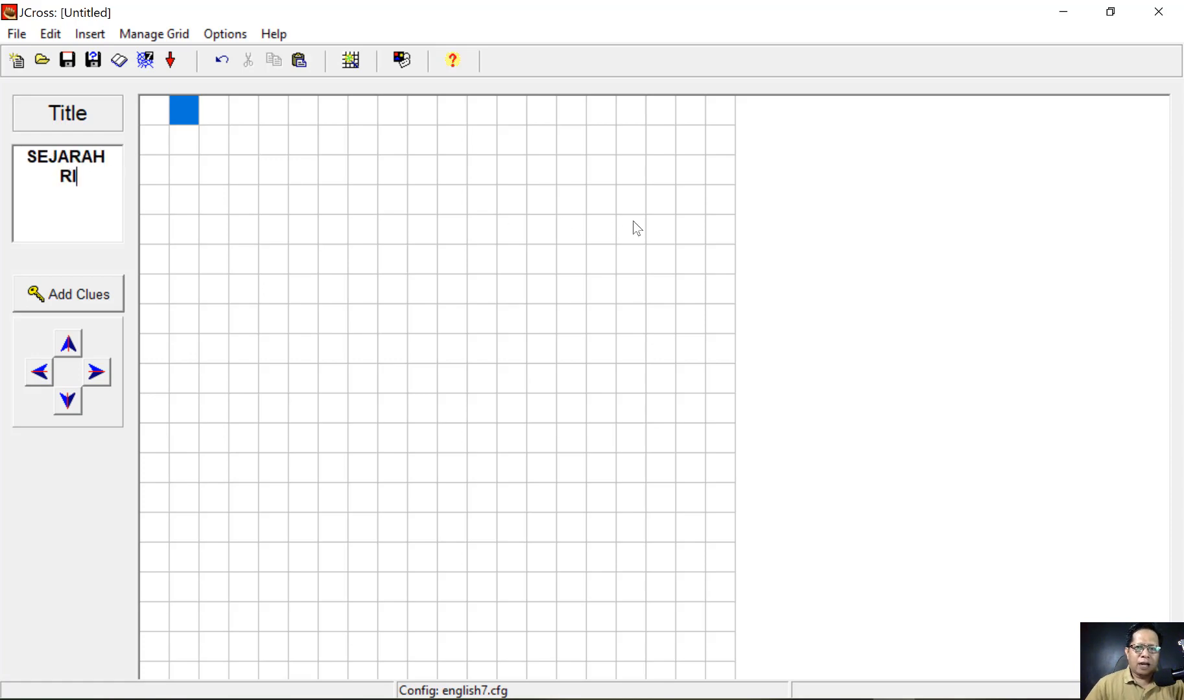
pyautogui.click(815, 225)
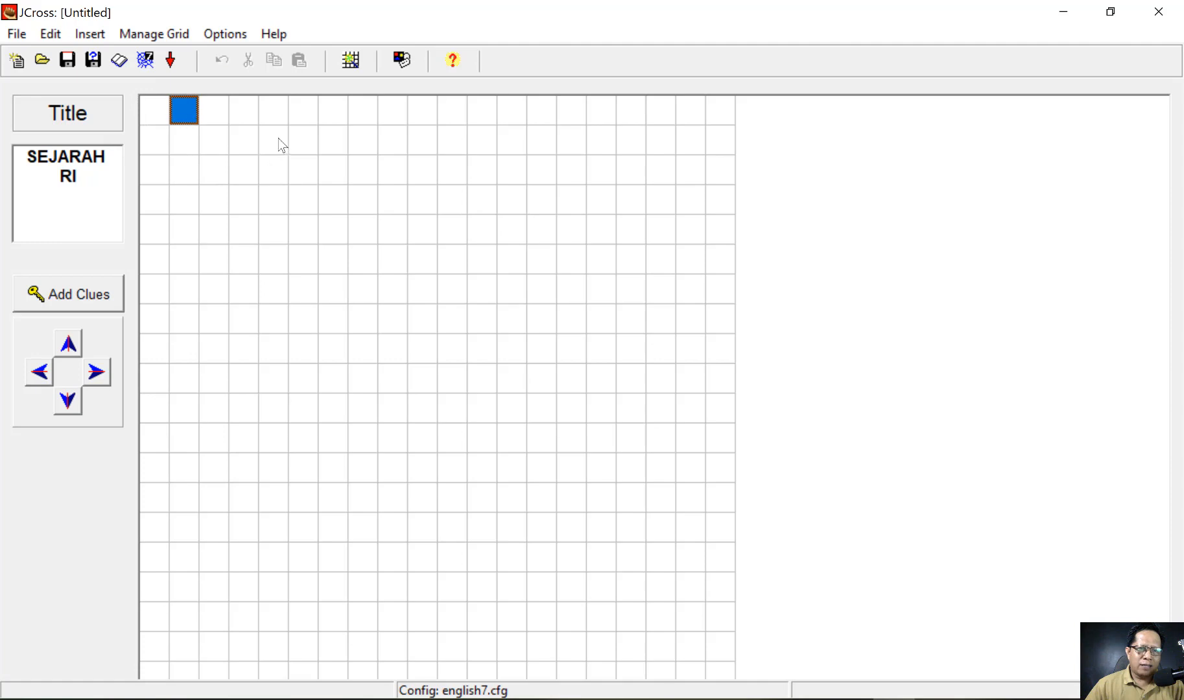
# - Copy all ten answer words, from PROKLAMATOR onward, out of the Word list
pyautogui.click(552, 699)
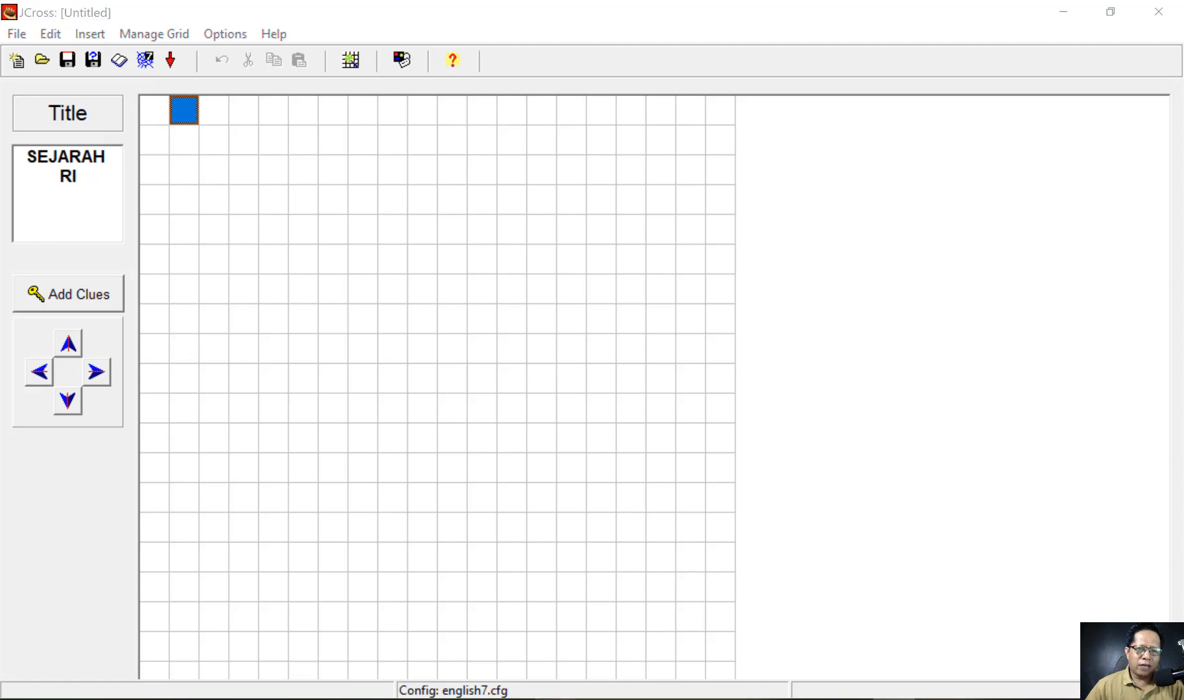
pyautogui.click(280, 313)
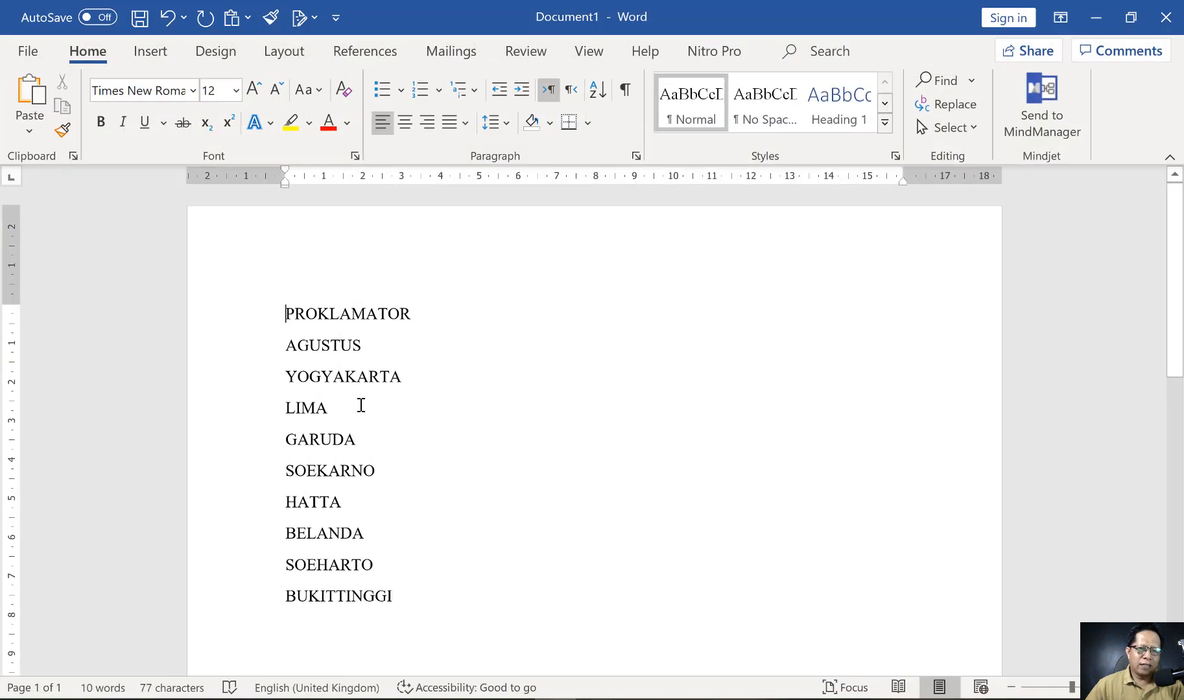
pyautogui.keyDown('shift'); pyautogui.click(399, 589); pyautogui.keyUp('shift')
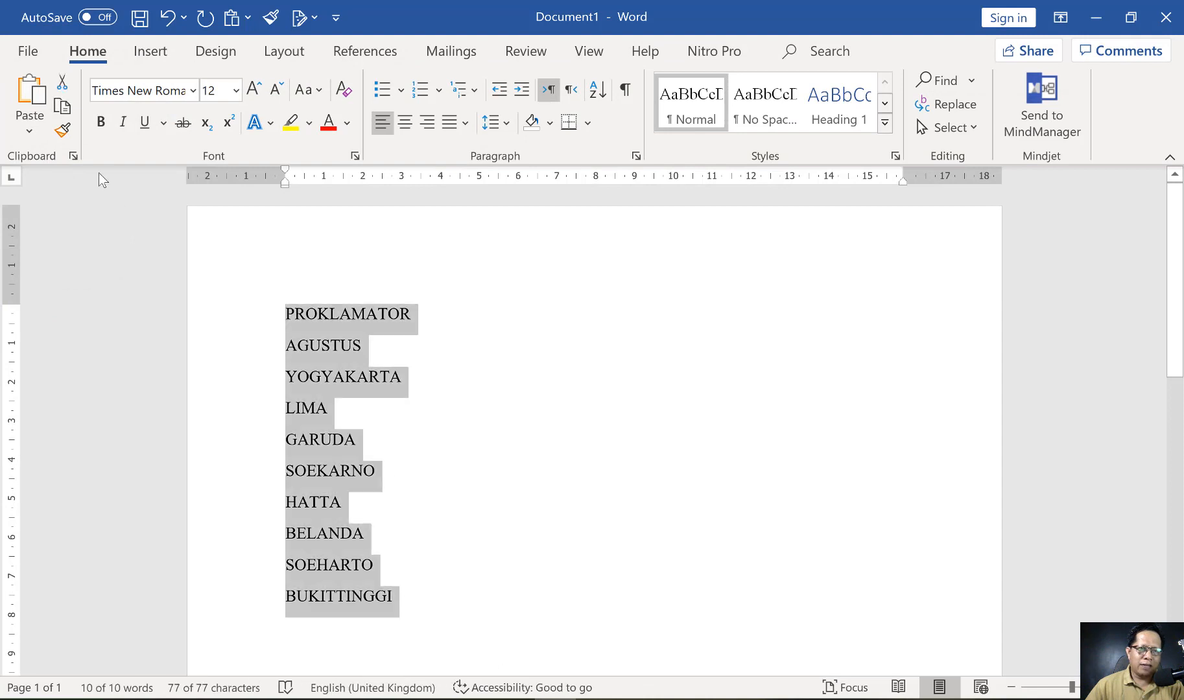
pyautogui.click(63, 107)
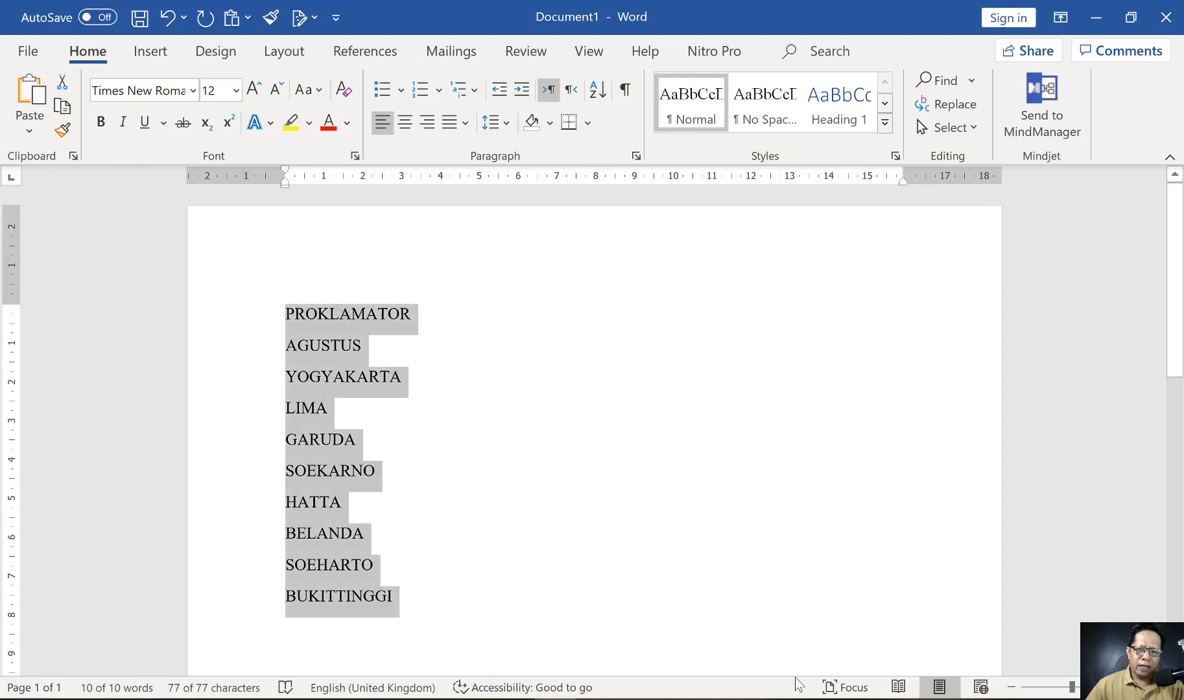
pyautogui.click(893, 699)
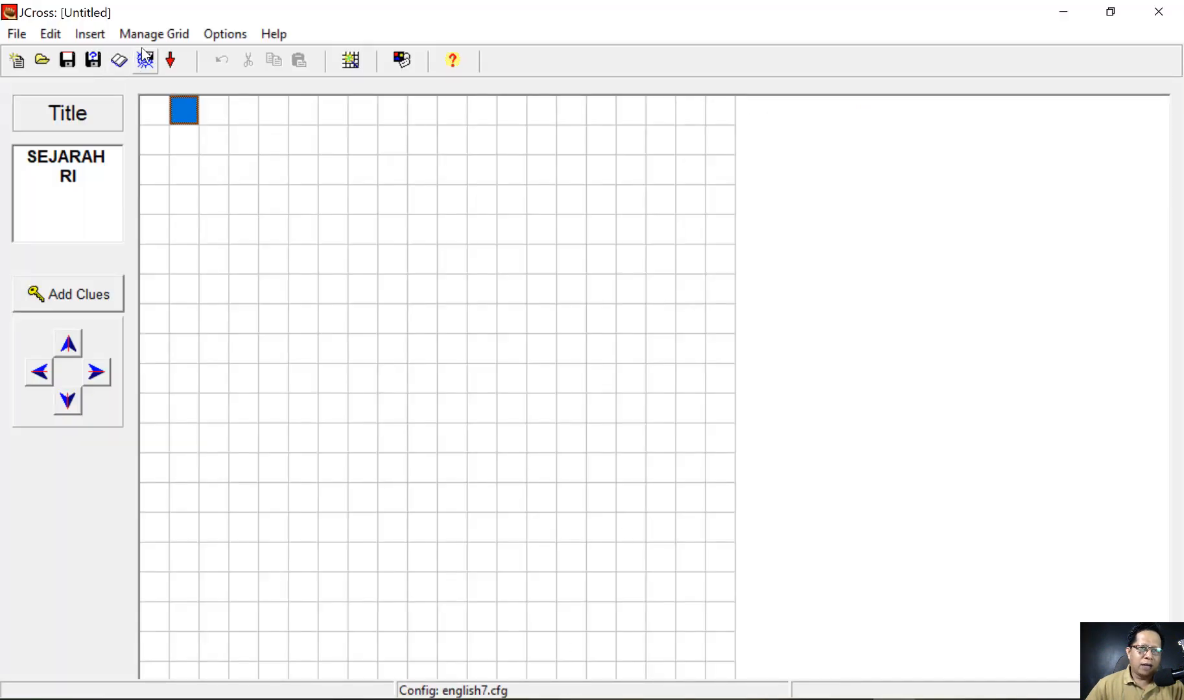
# - Paste the ten answer words into the Automatic Grid-Maker word list
pyautogui.click(155, 34)
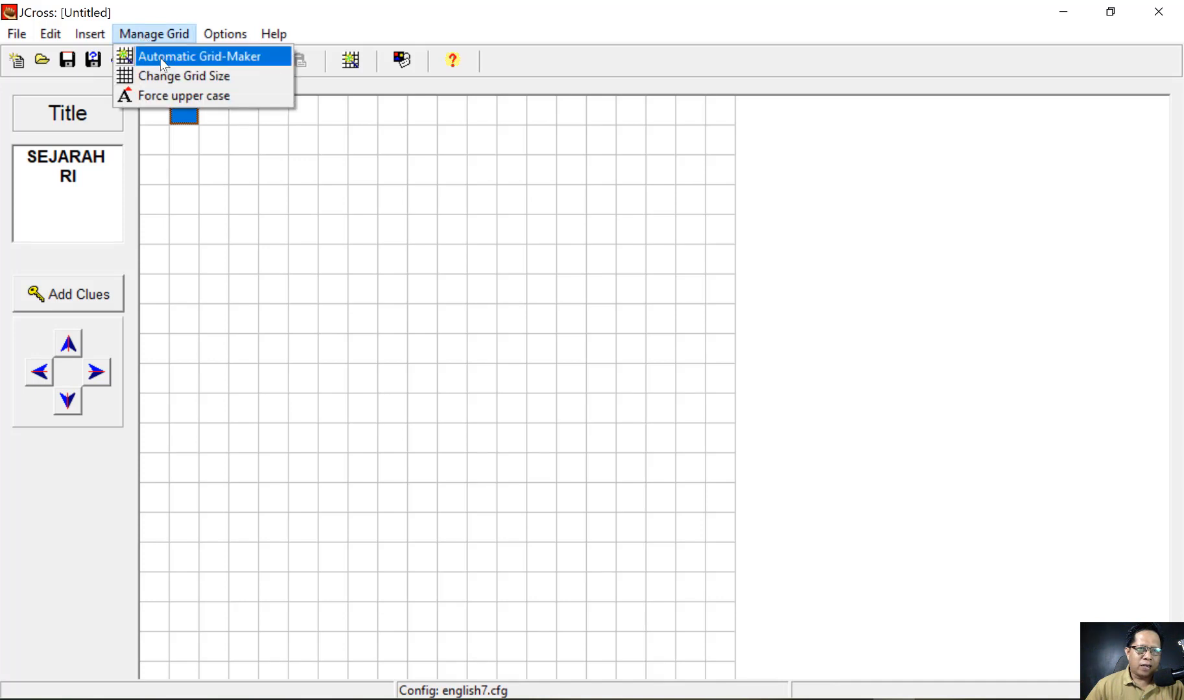
pyautogui.click(182, 58)
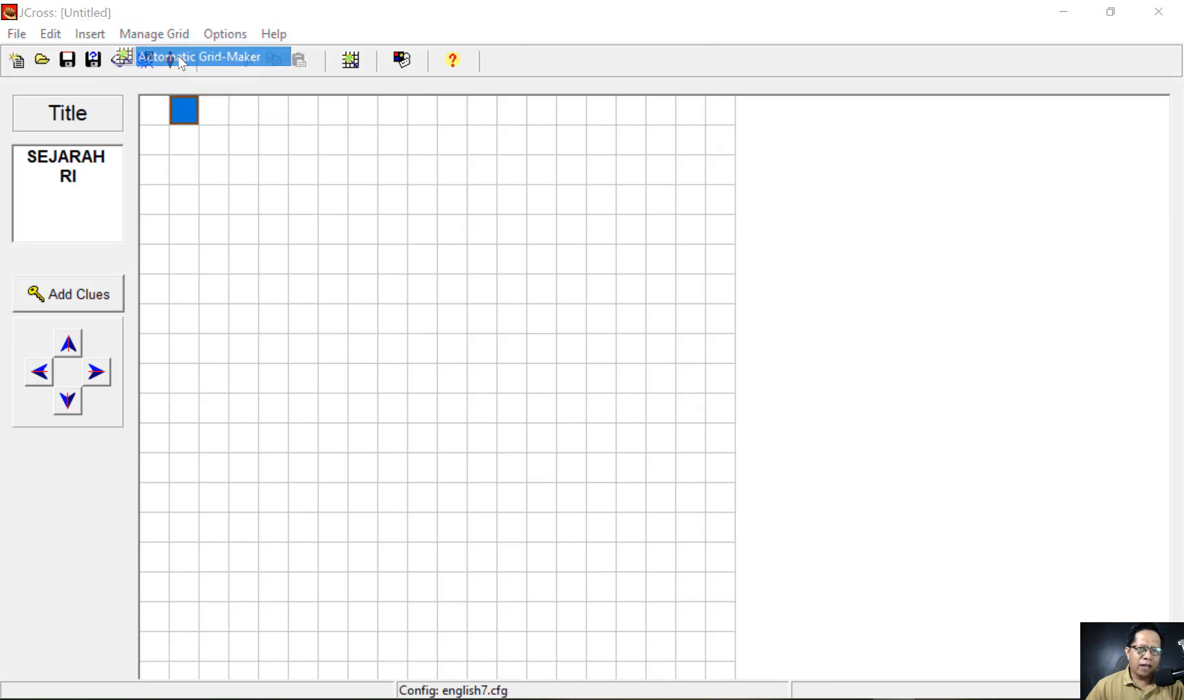
pyautogui.hotkey('ctrl', 'v')
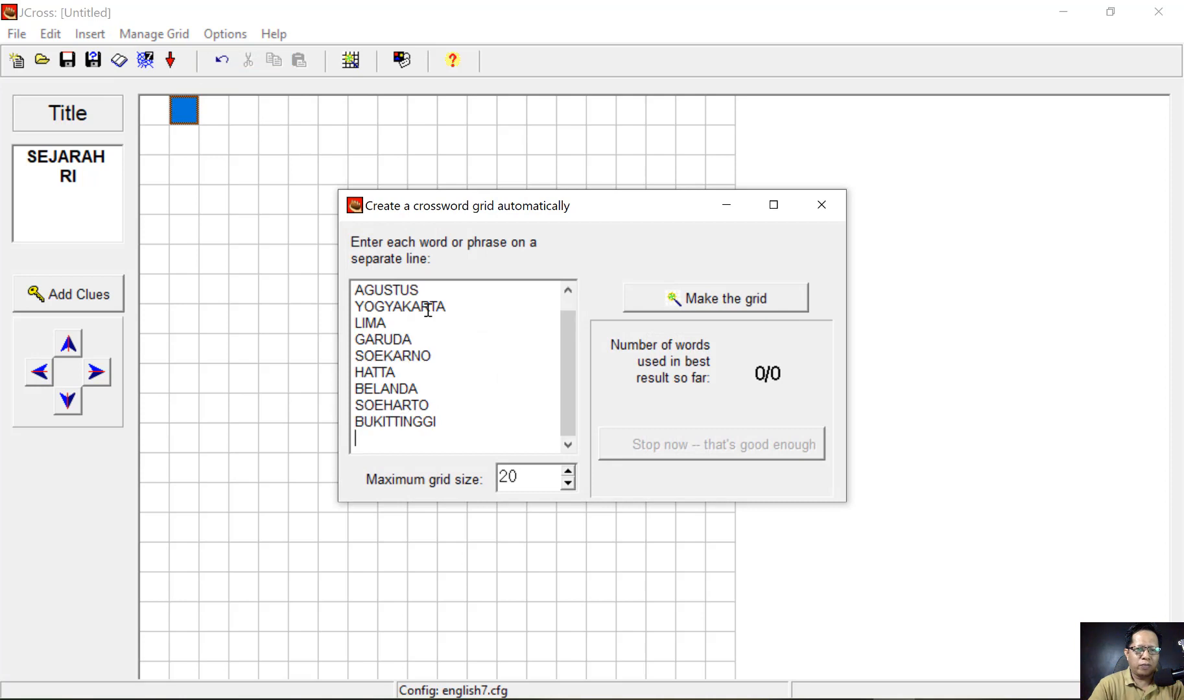
pyautogui.press('BackSpace')
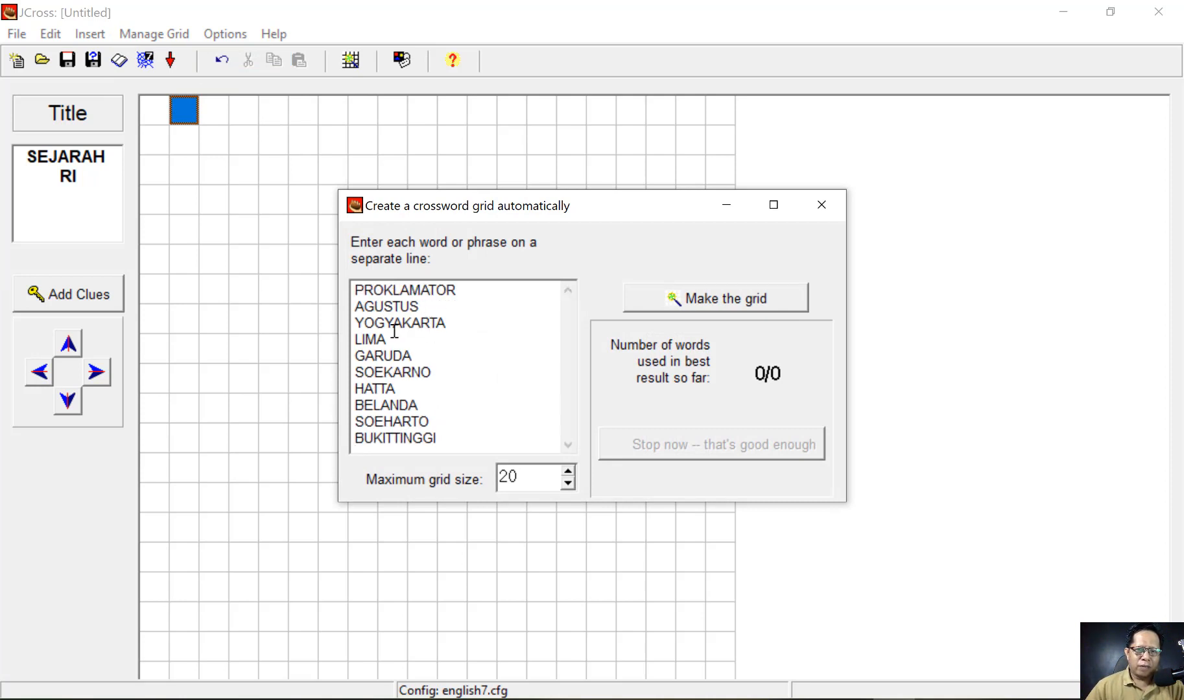
# - Raise the maximum grid size from 20 to 50 and generate the grid
pyautogui.doubleClick(524, 477)
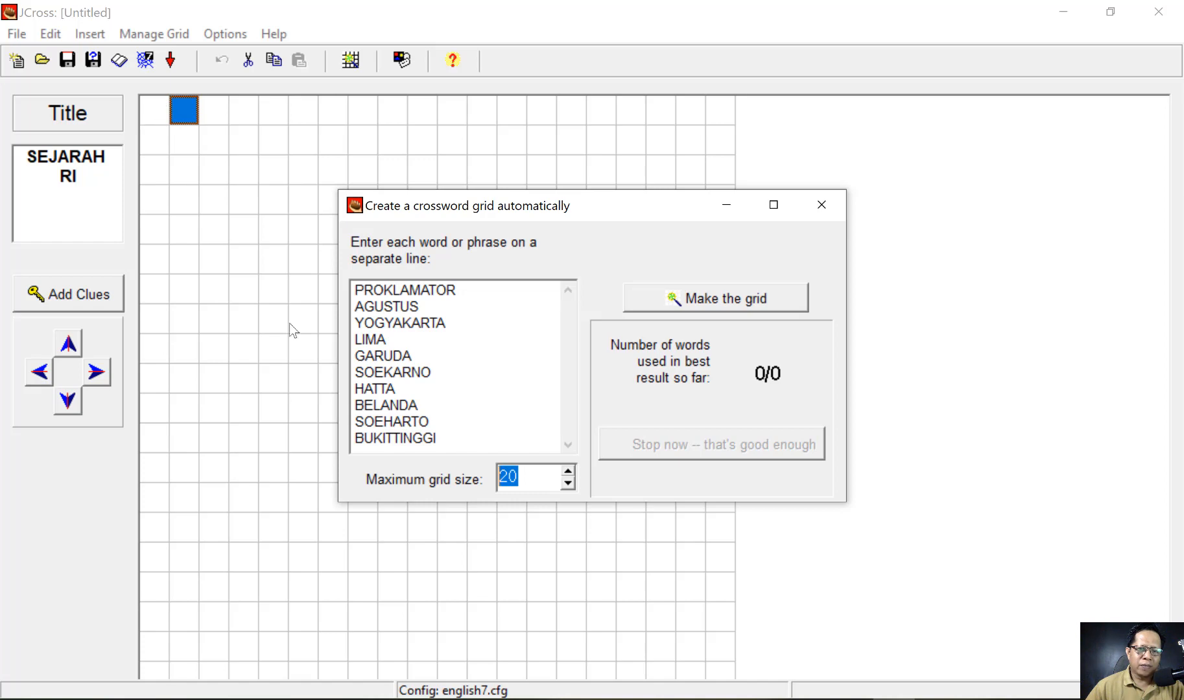
pyautogui.click(525, 485)
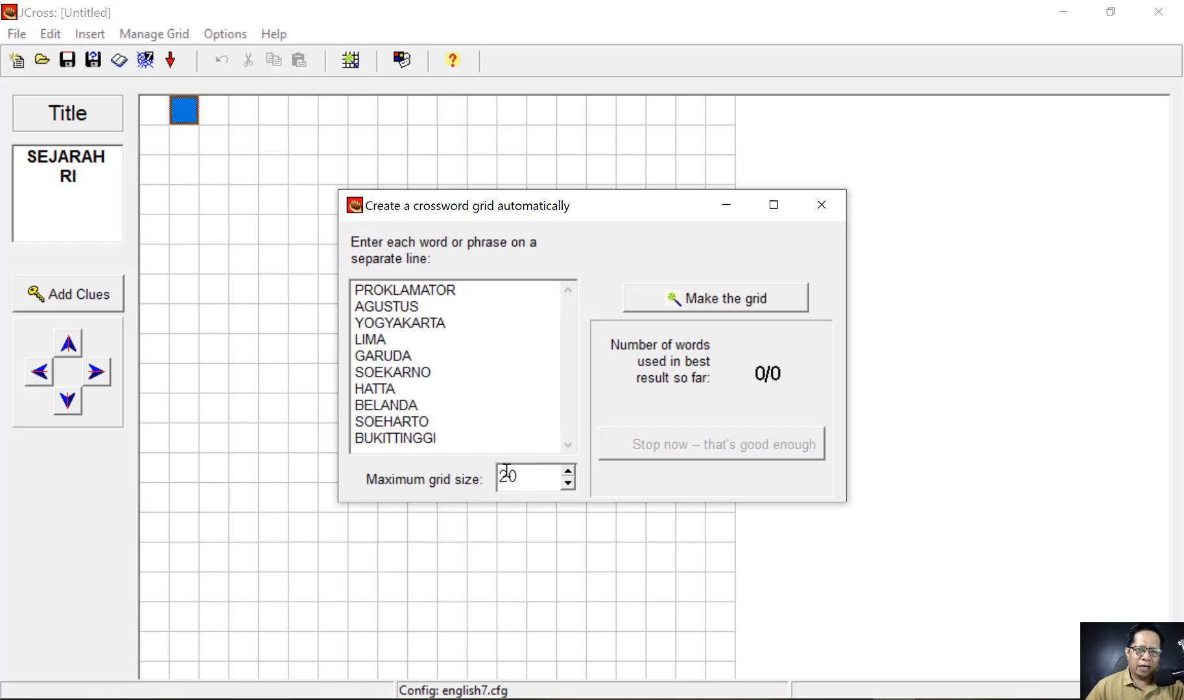
pyautogui.moveTo(521, 475); pyautogui.dragTo(495, 480)
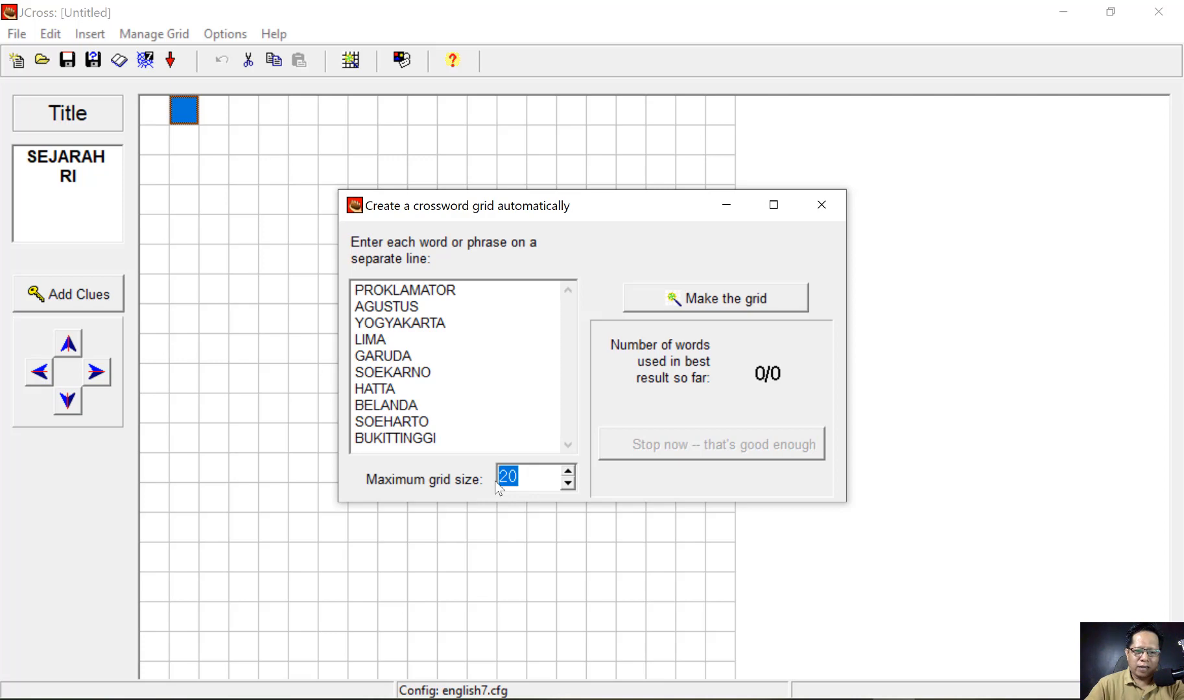
pyautogui.write('50')
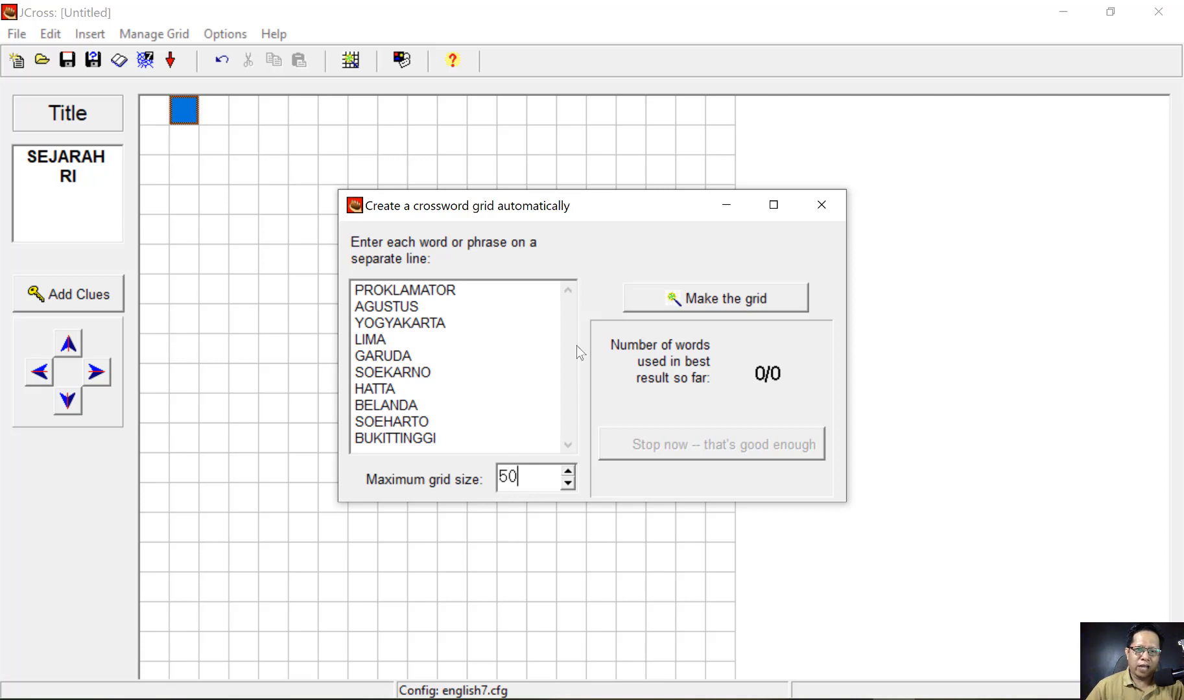
pyautogui.click(726, 299)
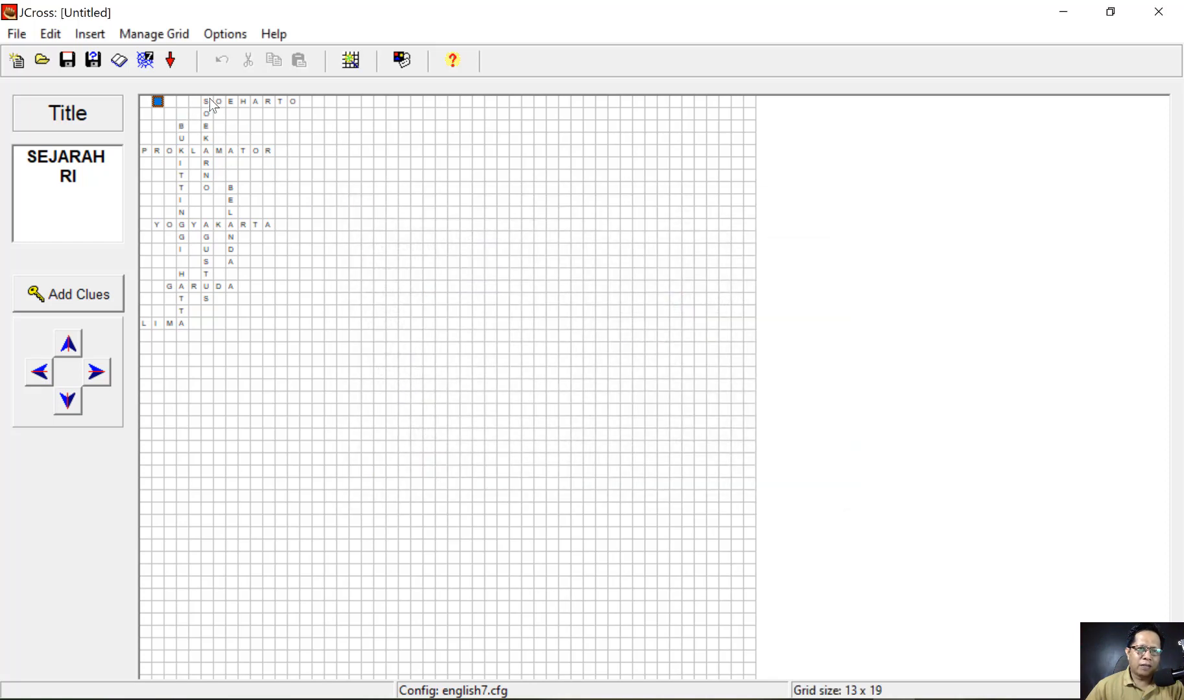
pyautogui.click(153, 34)
# - Change the crossword grid size to 20 so the cells display larger
pyautogui.click(197, 73)
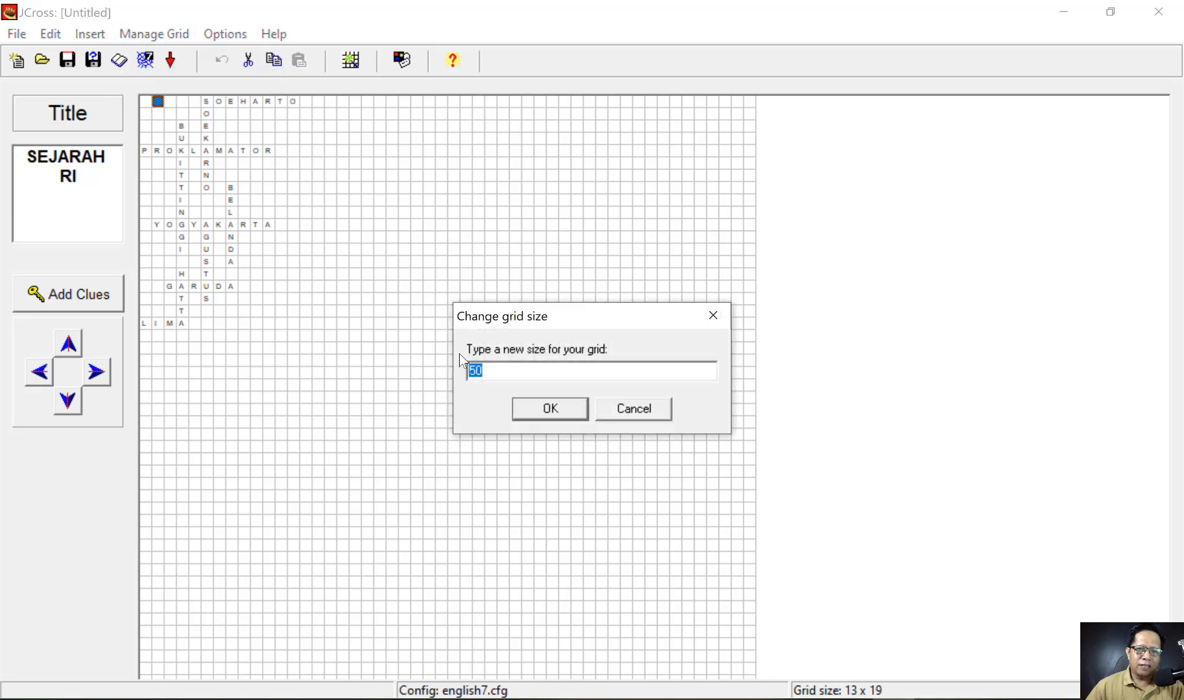
pyautogui.write('20')
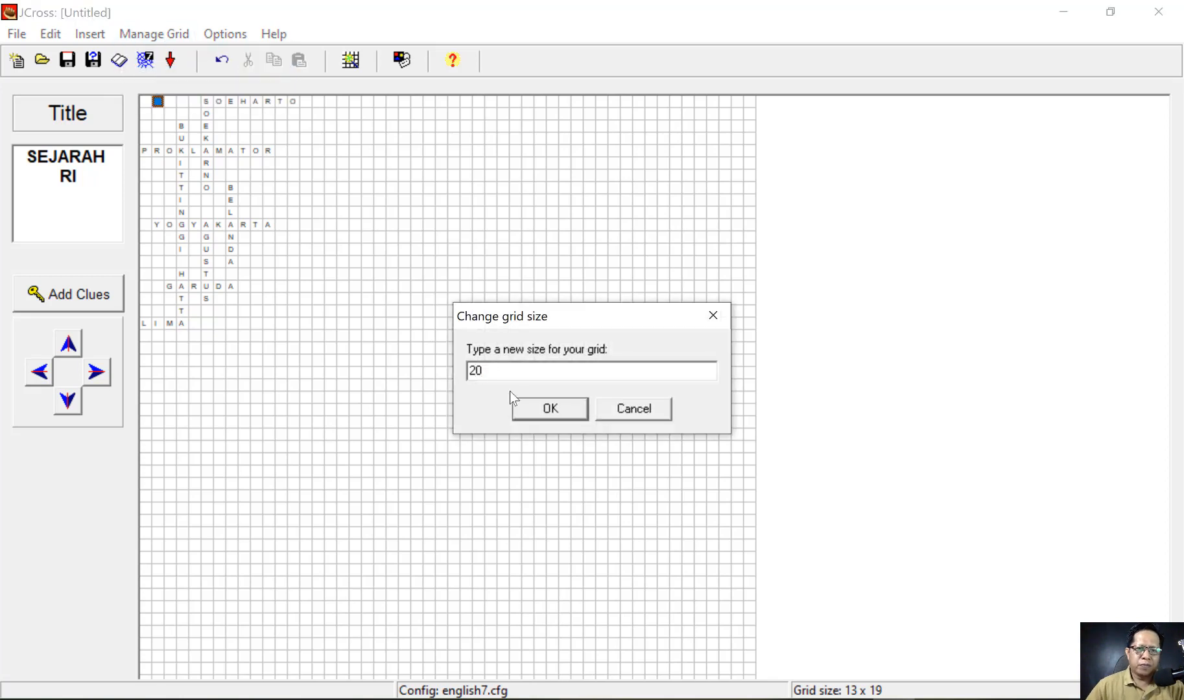
pyautogui.click(540, 413)
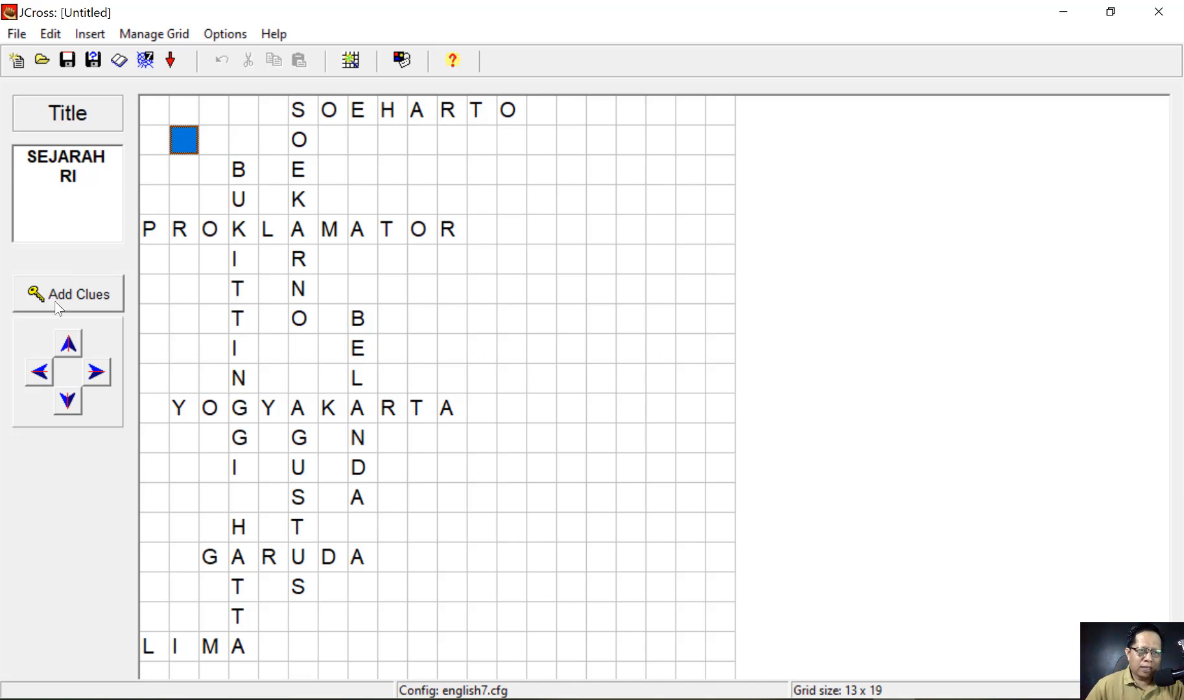
pyautogui.click(75, 298)
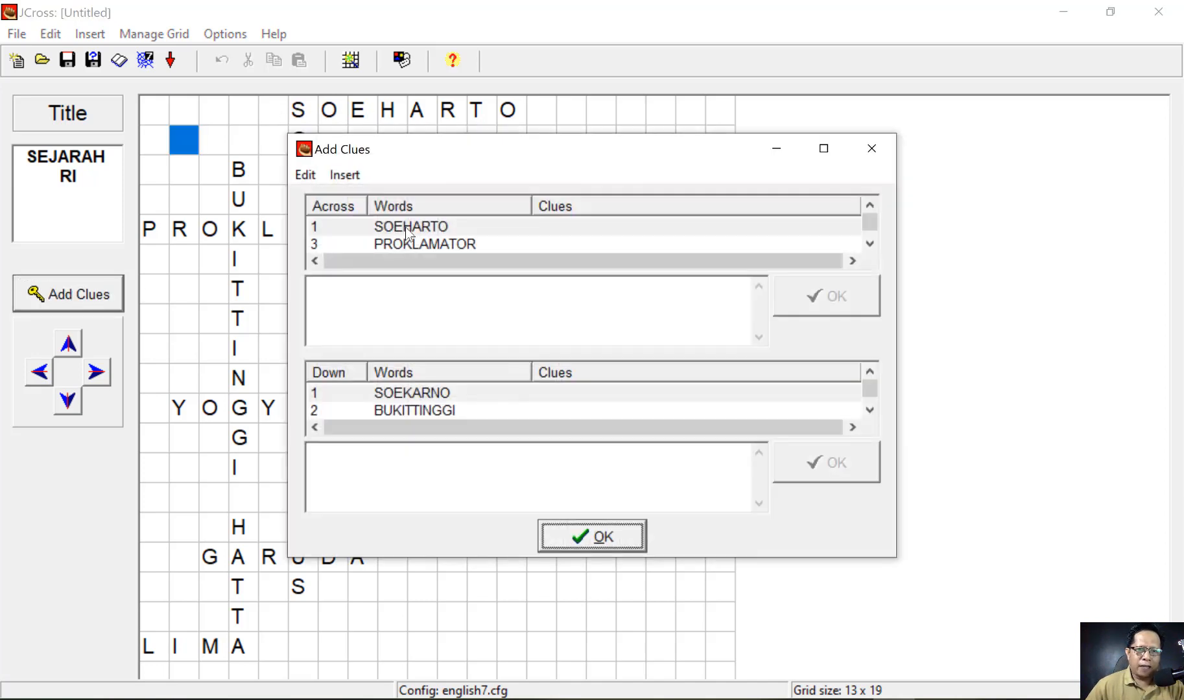
# - Give SOEHARTO the clue 'Presiden kedua RI' and PROKLAMATOR 'Soekarno - Hatta'
pyautogui.click(336, 293)
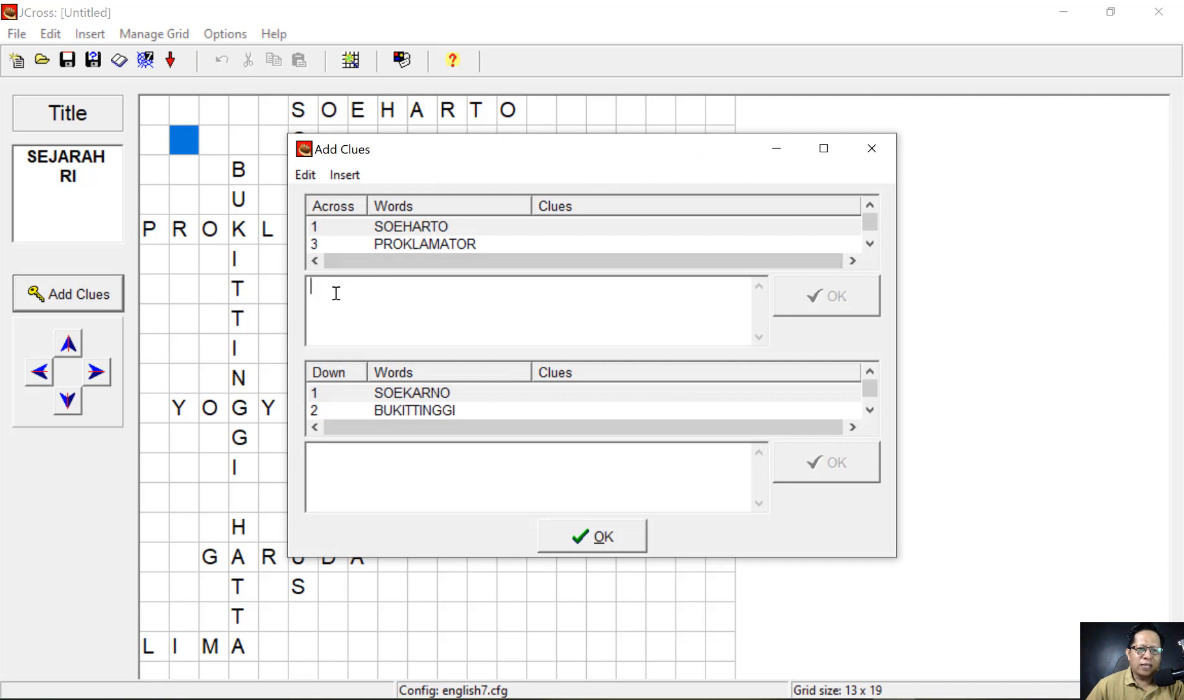
pyautogui.write('Pres')
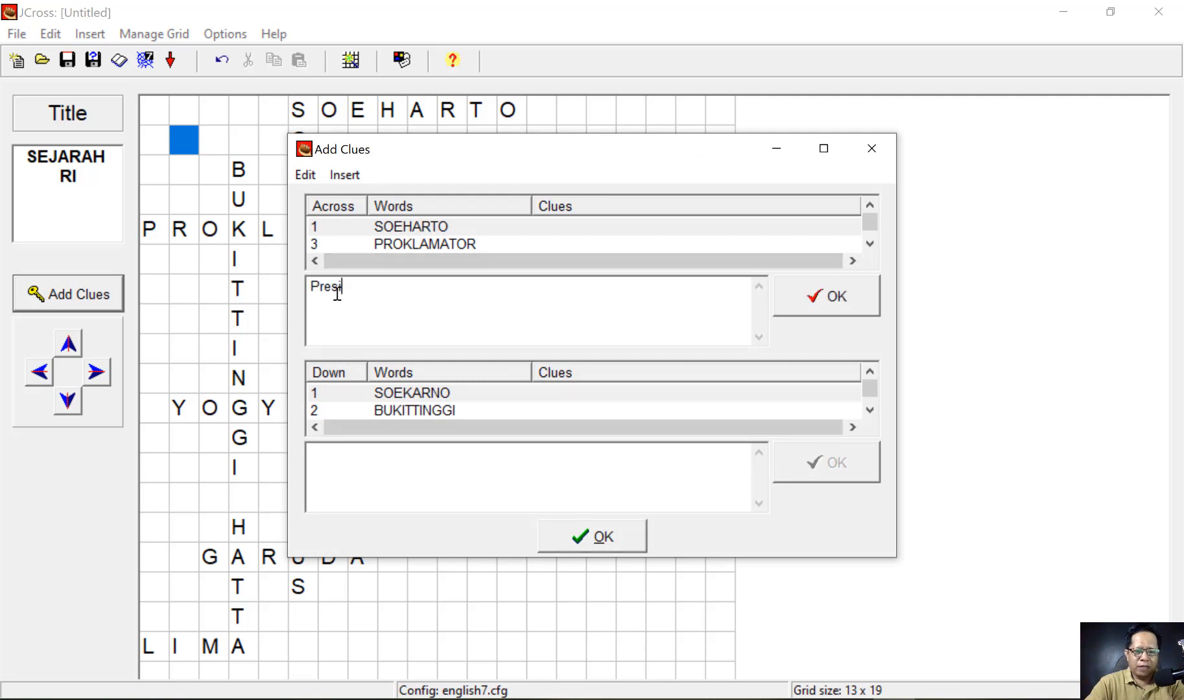
pyautogui.write('iden kedua RI')
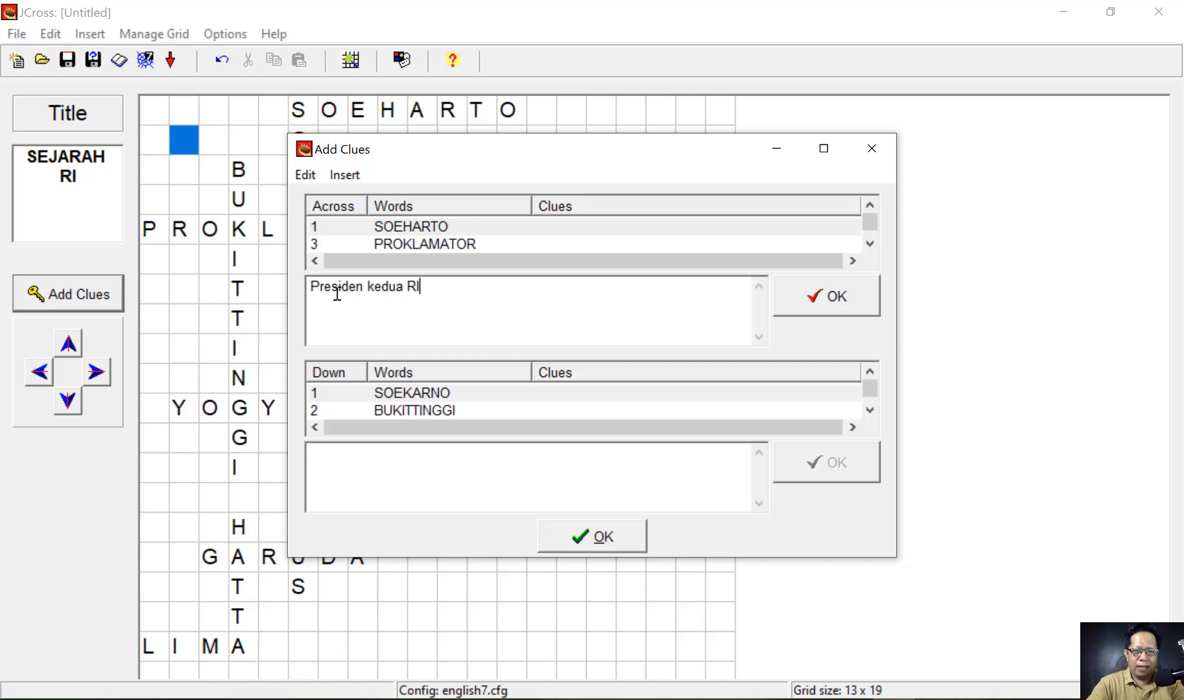
pyautogui.click(818, 298)
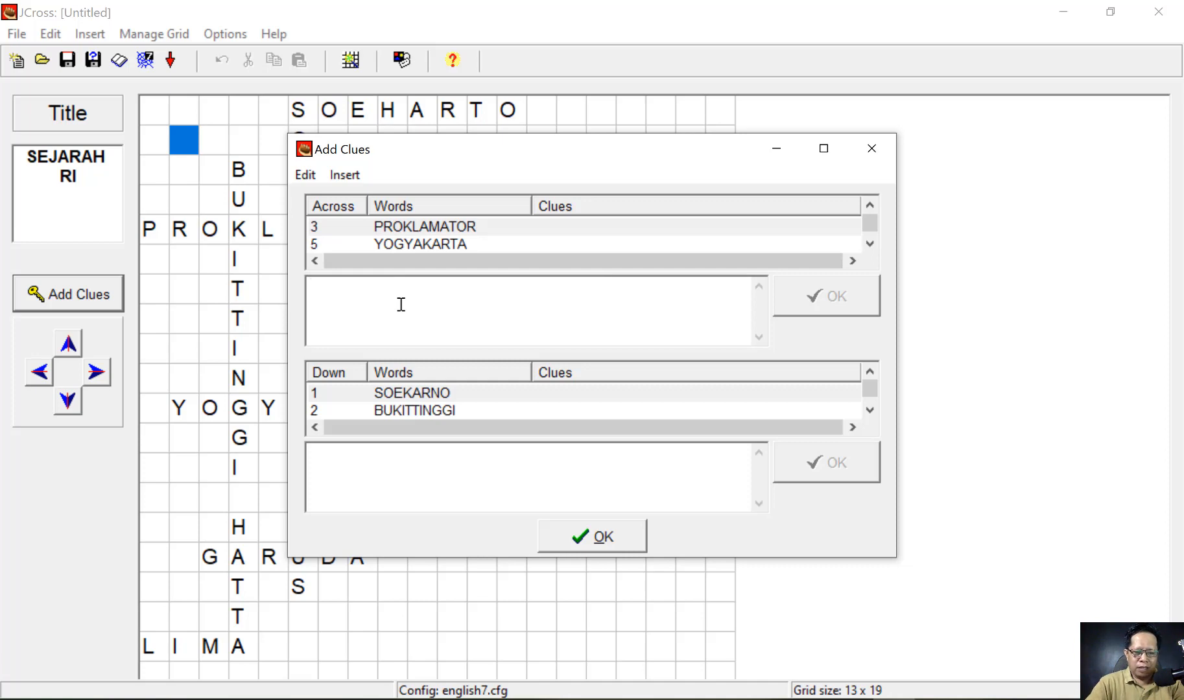
pyautogui.write('Soe')
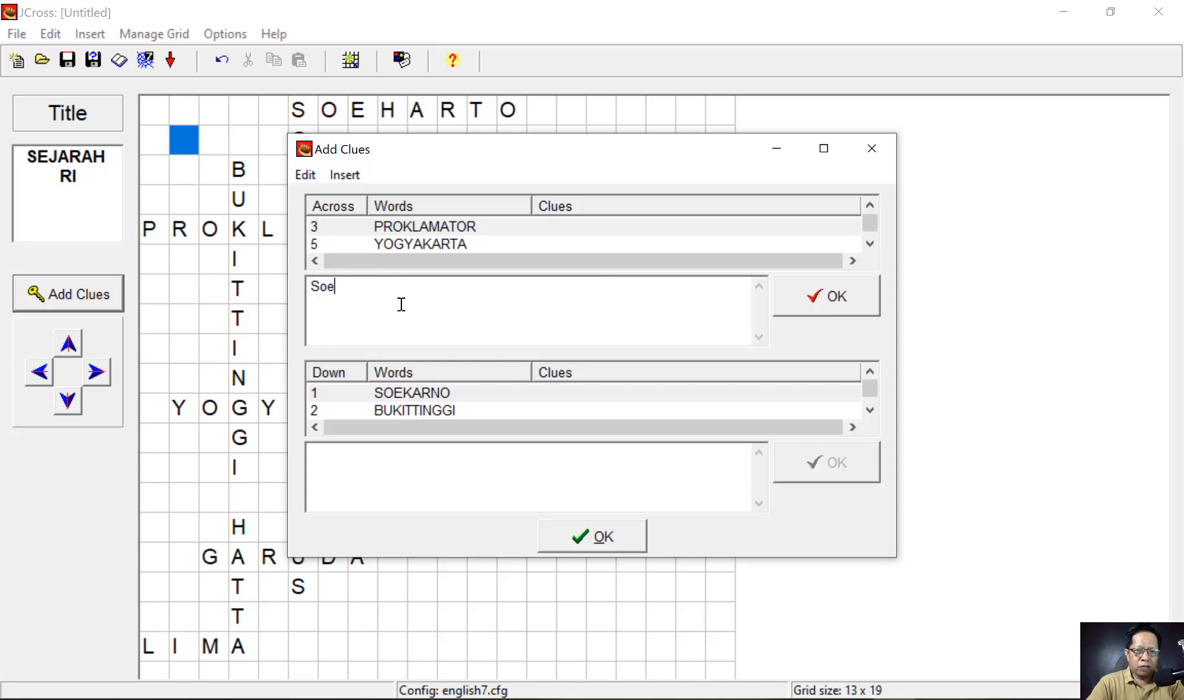
pyautogui.write('karno - Hatta')
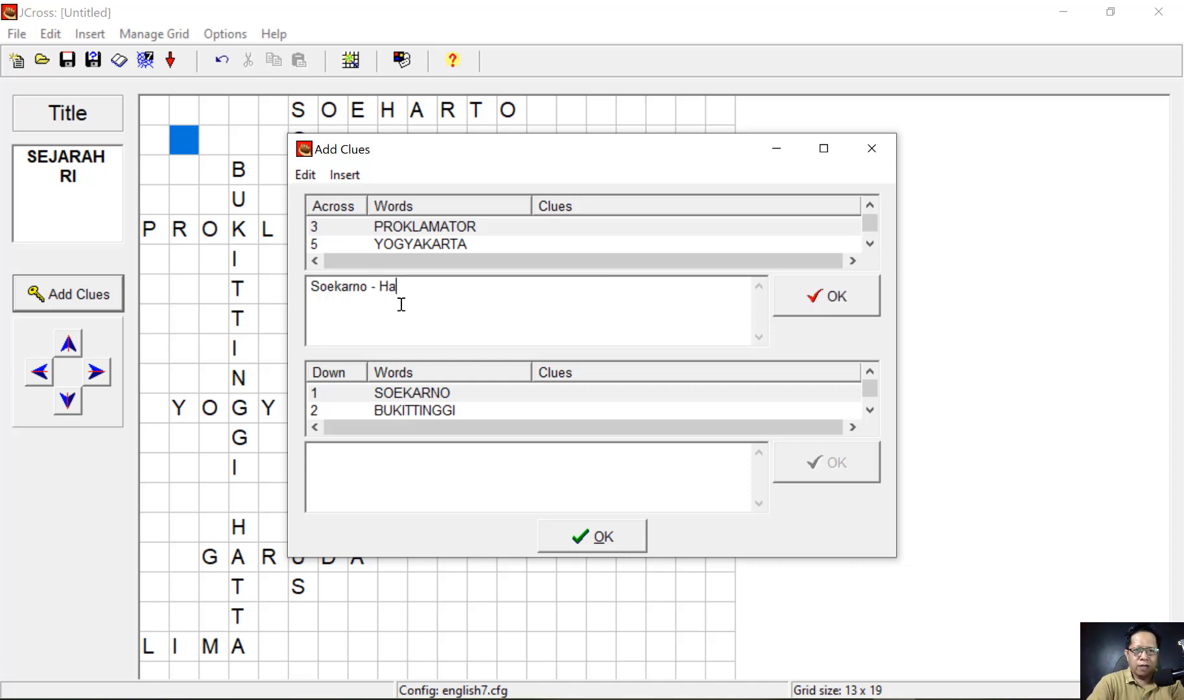
pyautogui.click(861, 300)
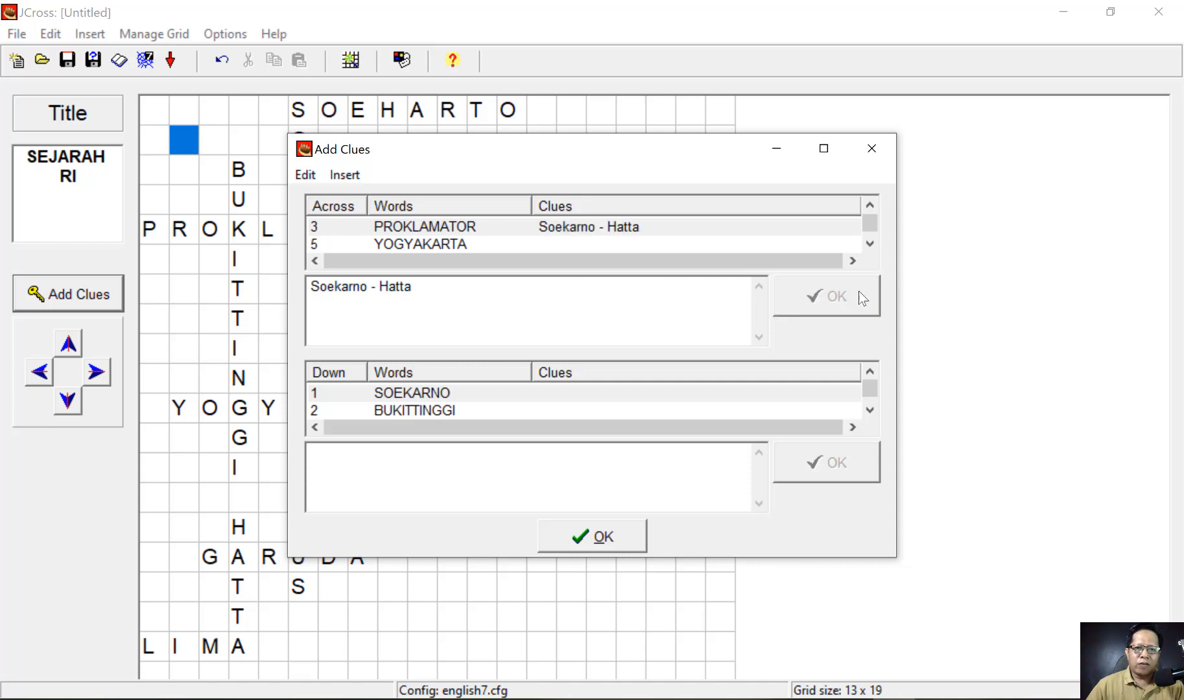
# - Give YOGYAKARTA the clue 'Salah satu kota istimewa yang menjadi ibukota negara'
pyautogui.click(428, 245)
pyautogui.scroll(-1, 427, 245)
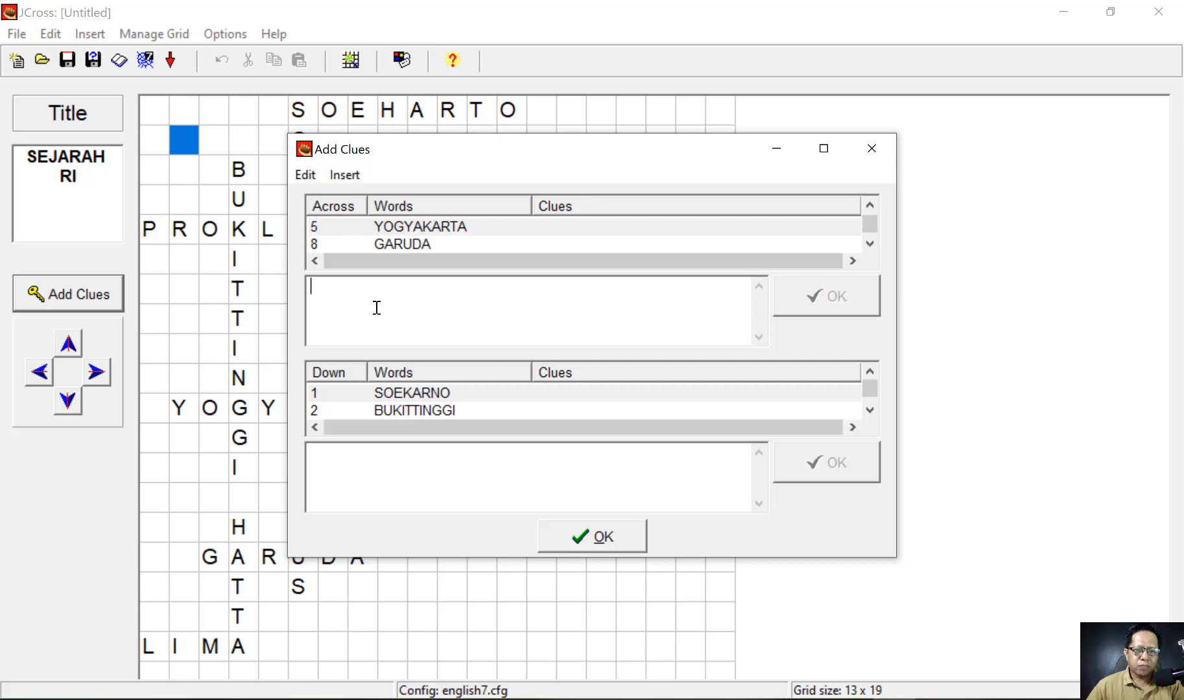
pyautogui.write('Salah s')
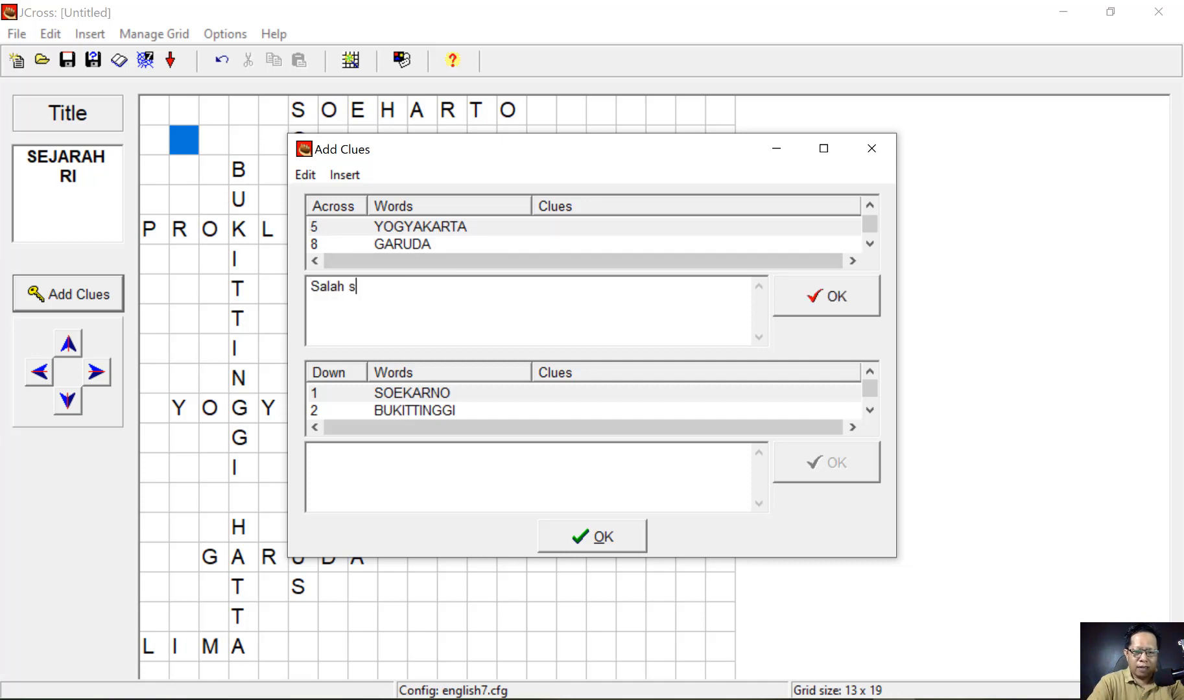
pyautogui.write('atu kota is')
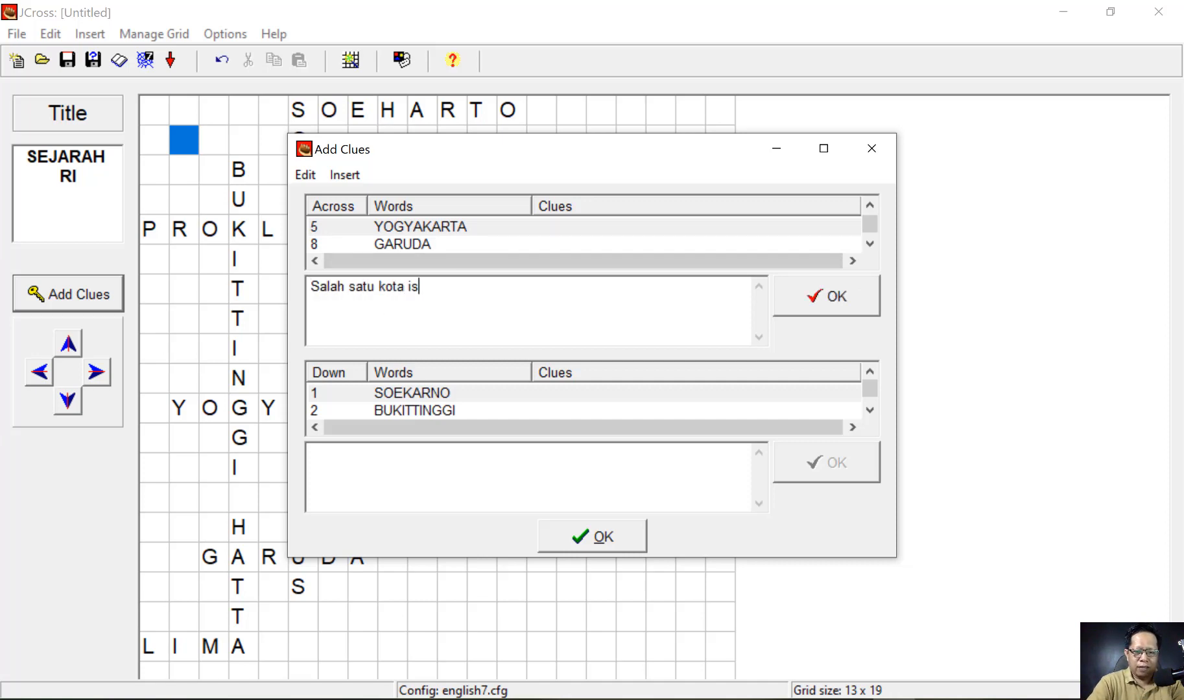
pyautogui.write('tim')
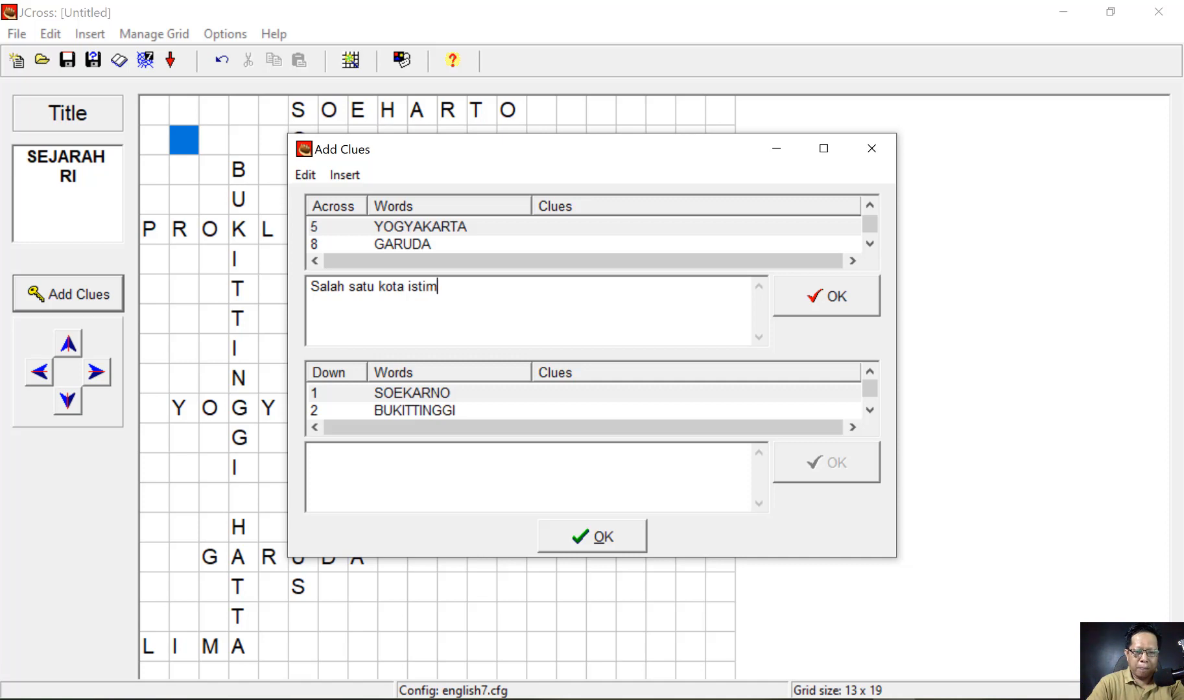
pyautogui.write('ewa yang')
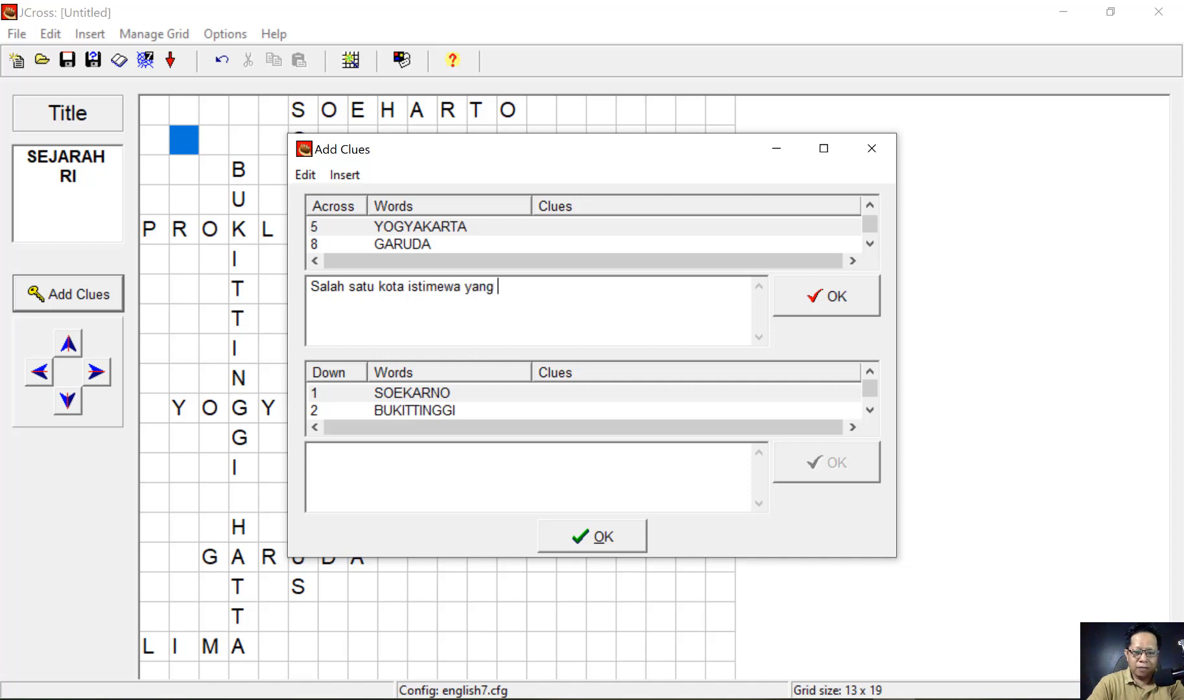
pyautogui.write(' menjadi ib')
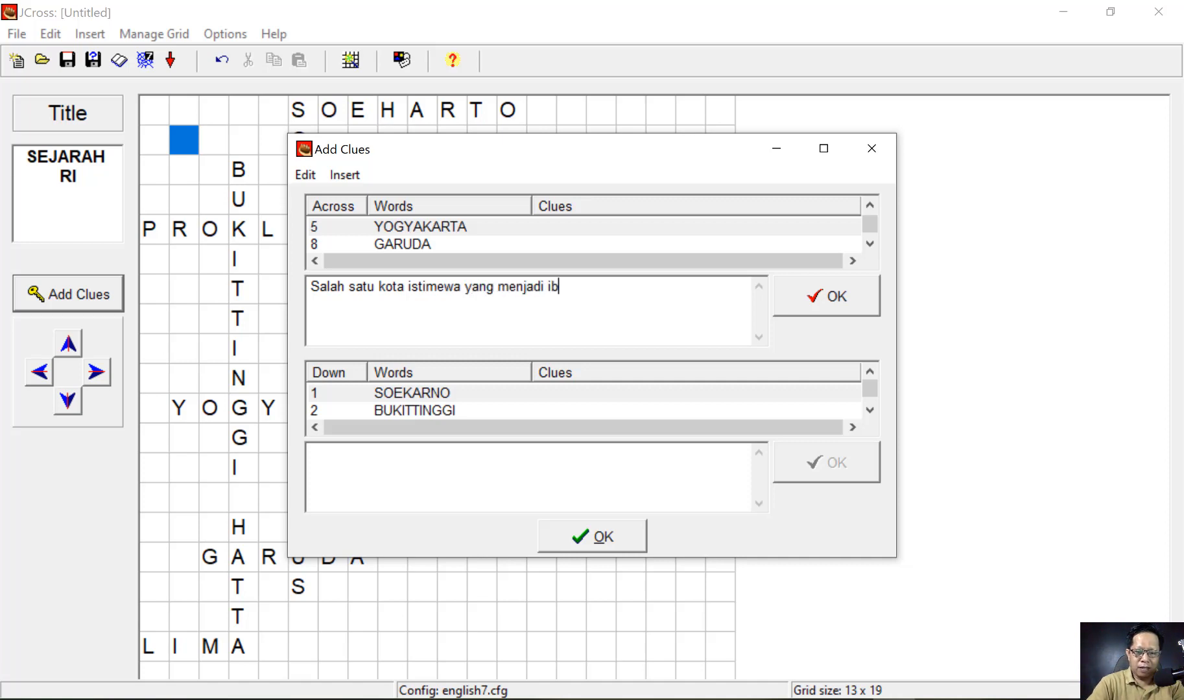
pyautogui.write('uko')
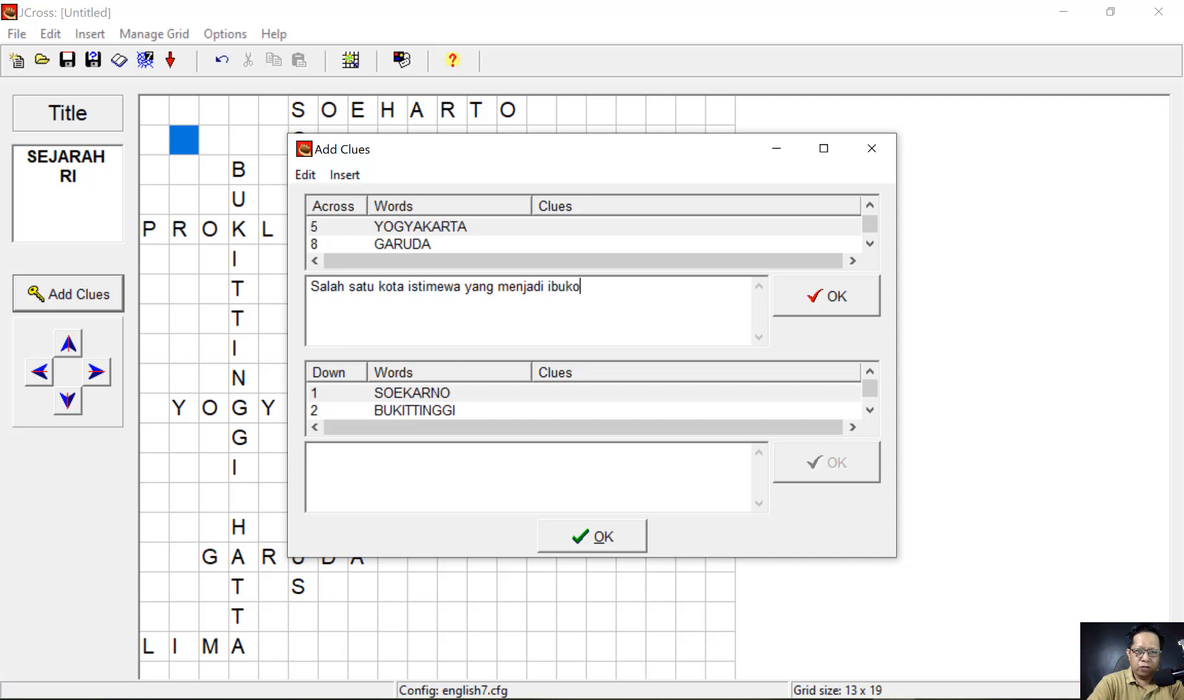
pyautogui.write('ta negara')
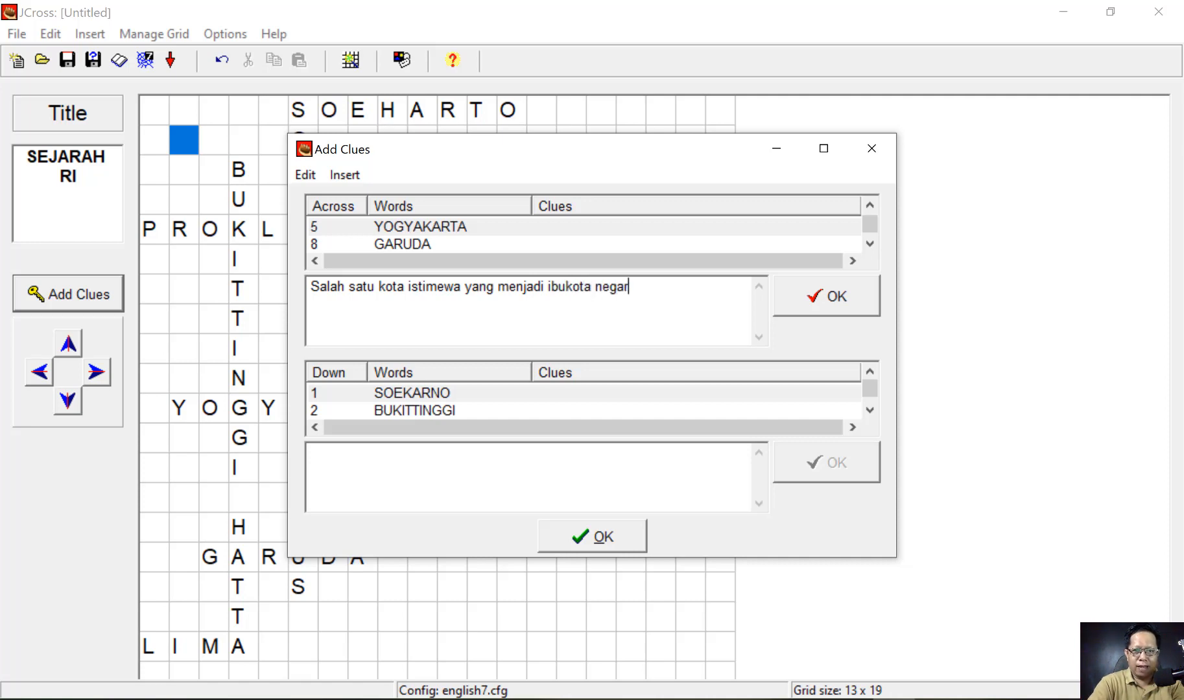
pyautogui.click(818, 310)
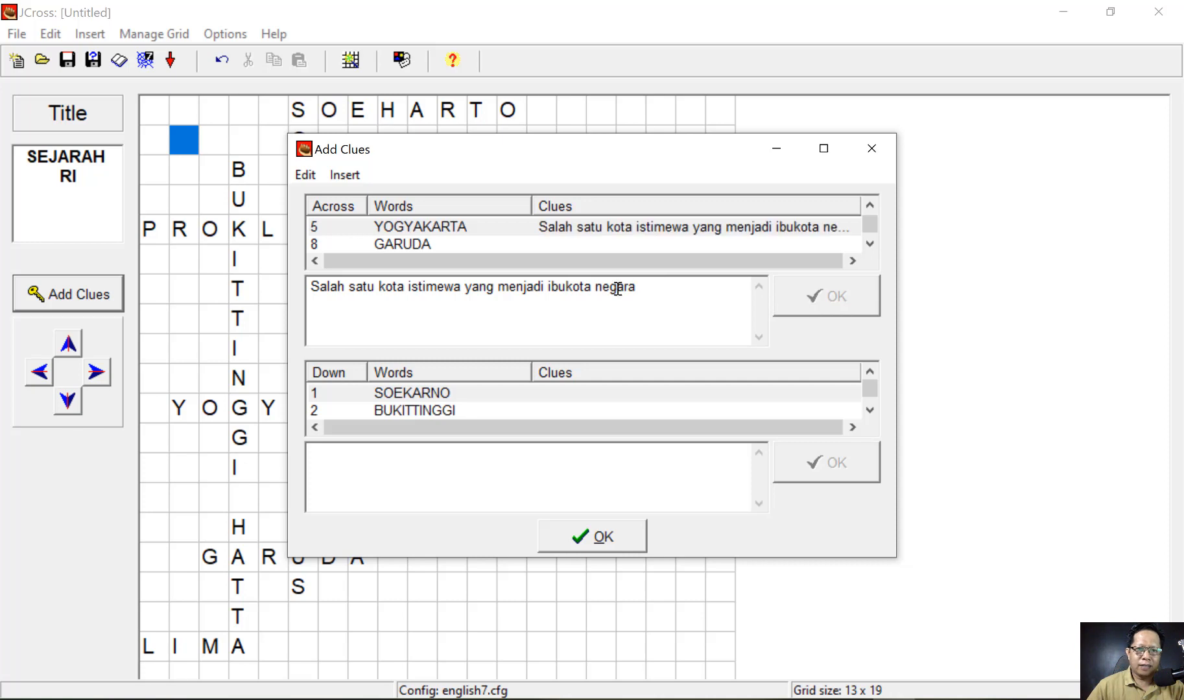
# - Give GARUDA the clue 'Lambang negara RI', fixing the capital and typo
pyautogui.click(379, 249)
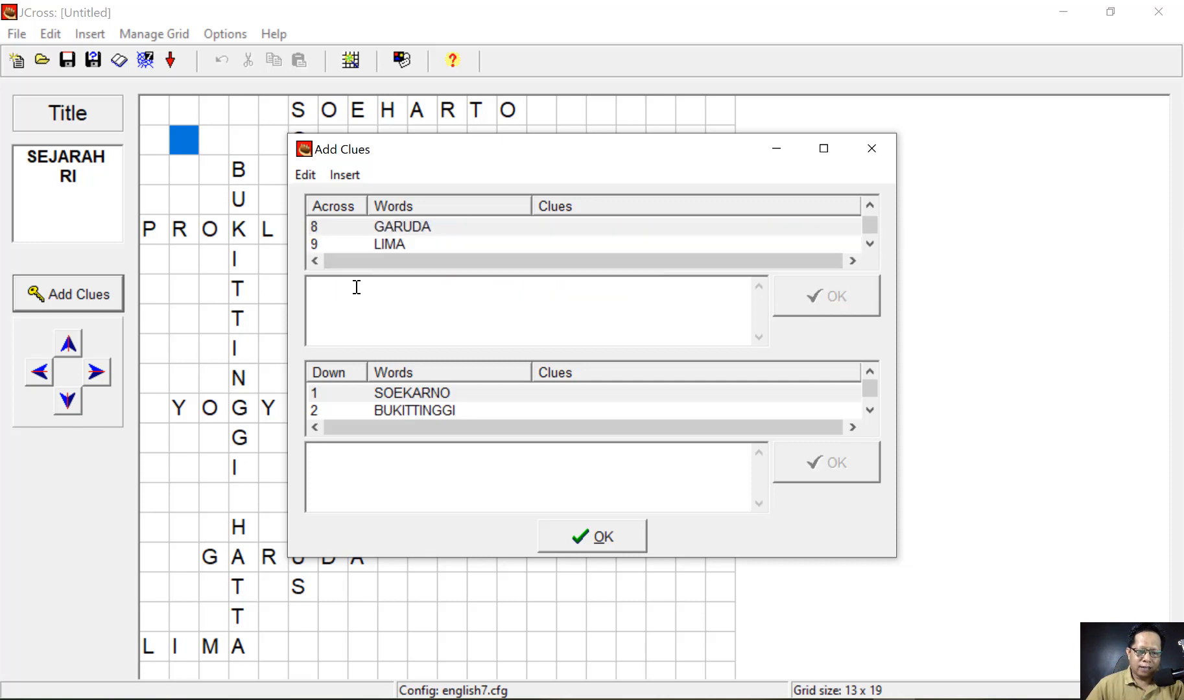
pyautogui.write('lambang')
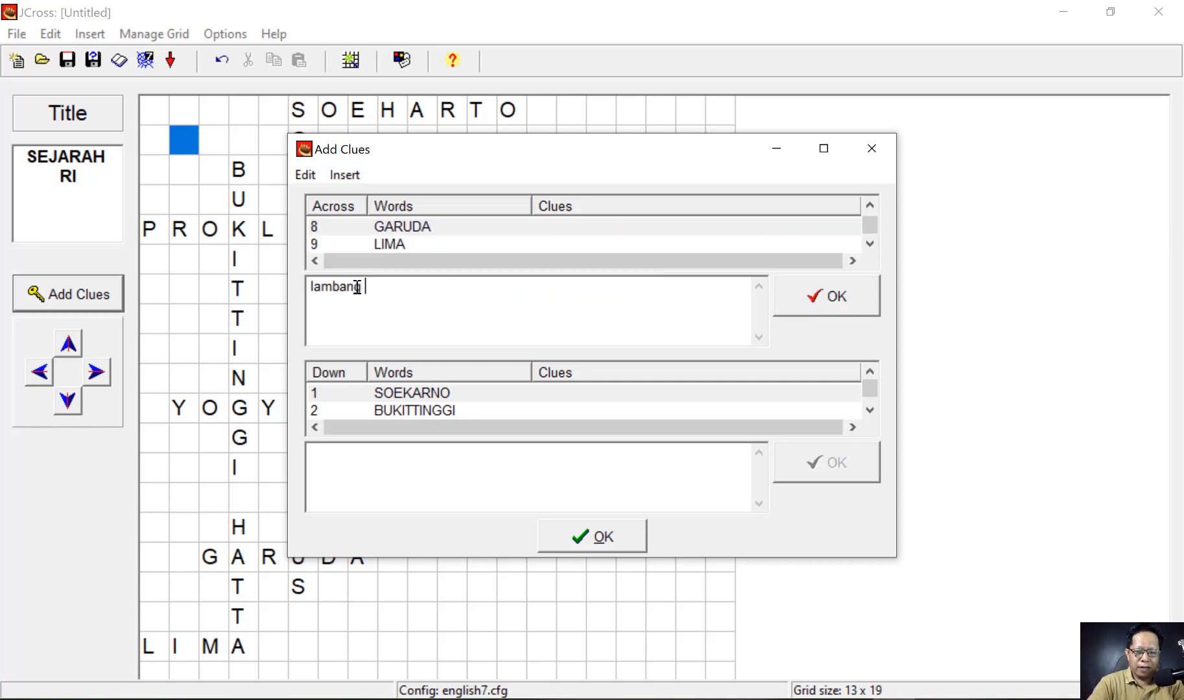
pyautogui.write(' negera RI')
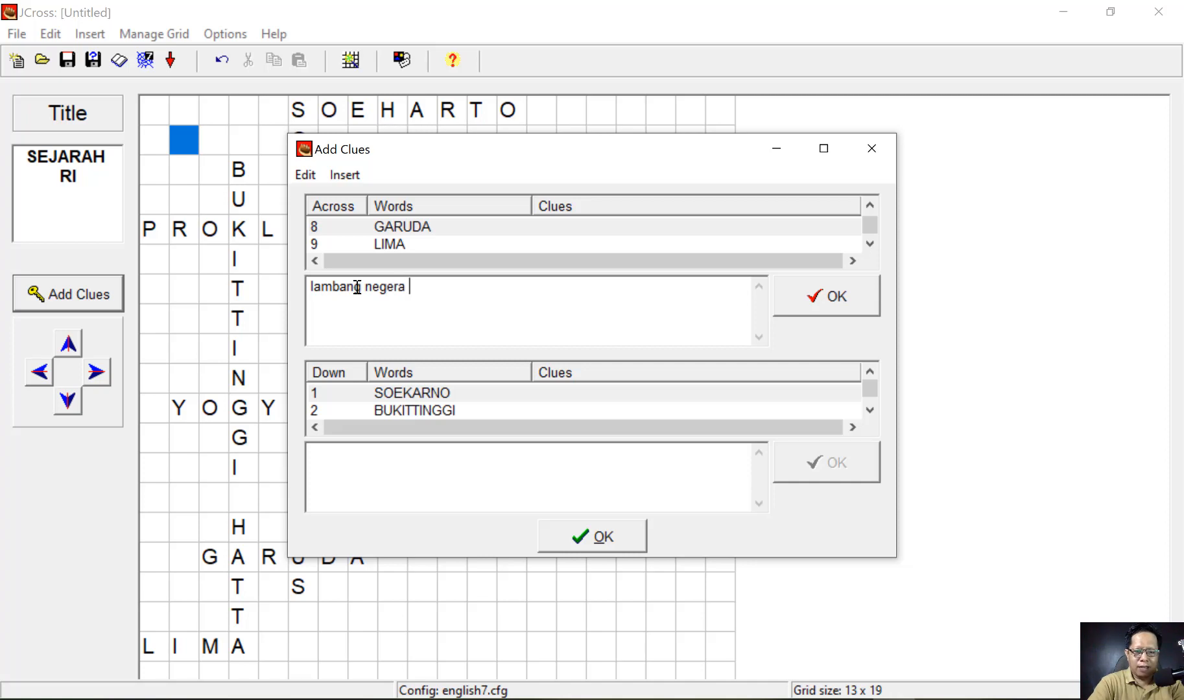
pyautogui.click(320, 287)
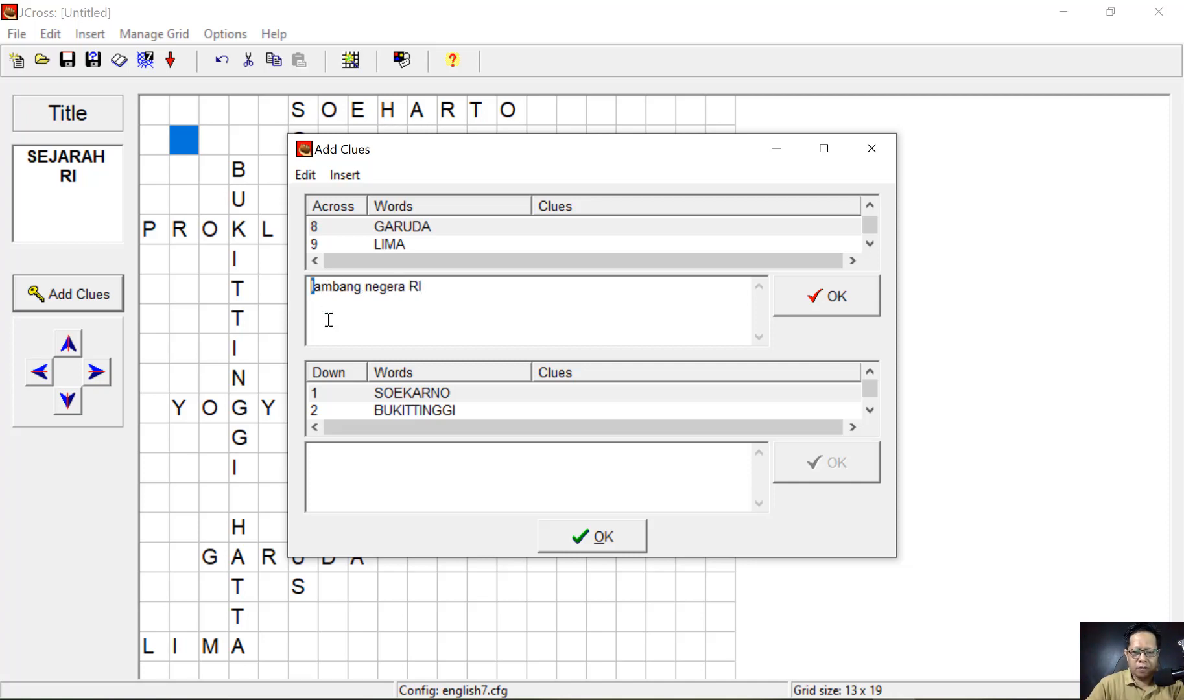
pyautogui.press('Delete')
pyautogui.write('L')
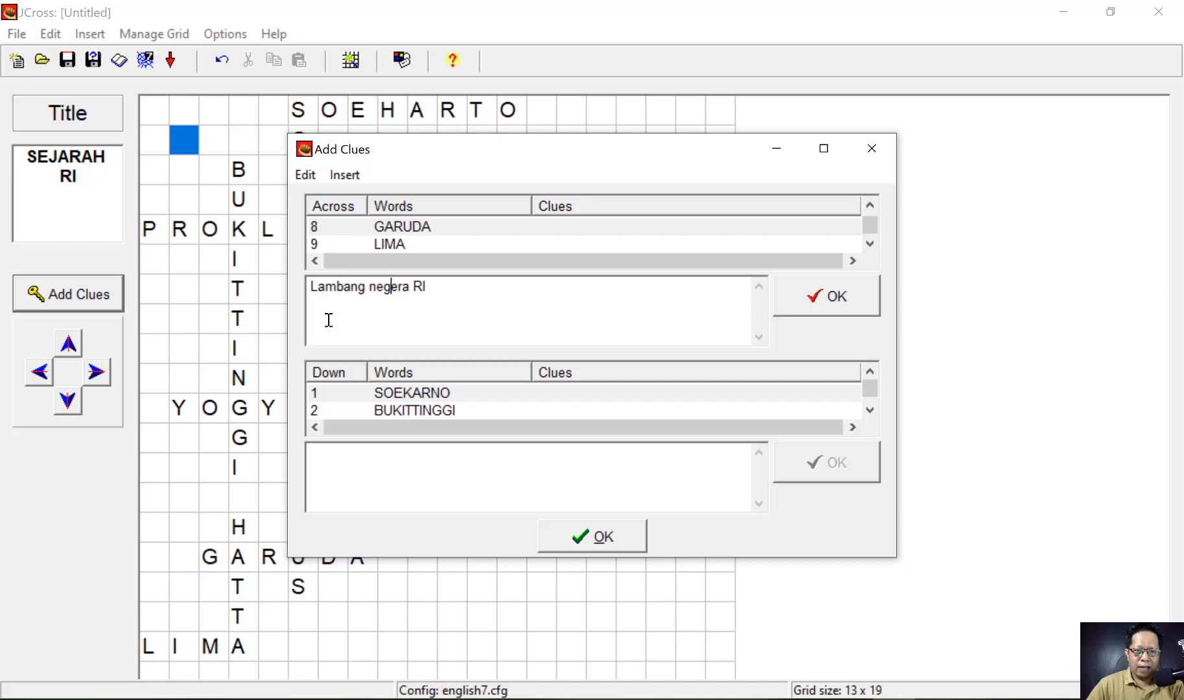
pyautogui.hotkey('shift', 'Right')
pyautogui.write('a')
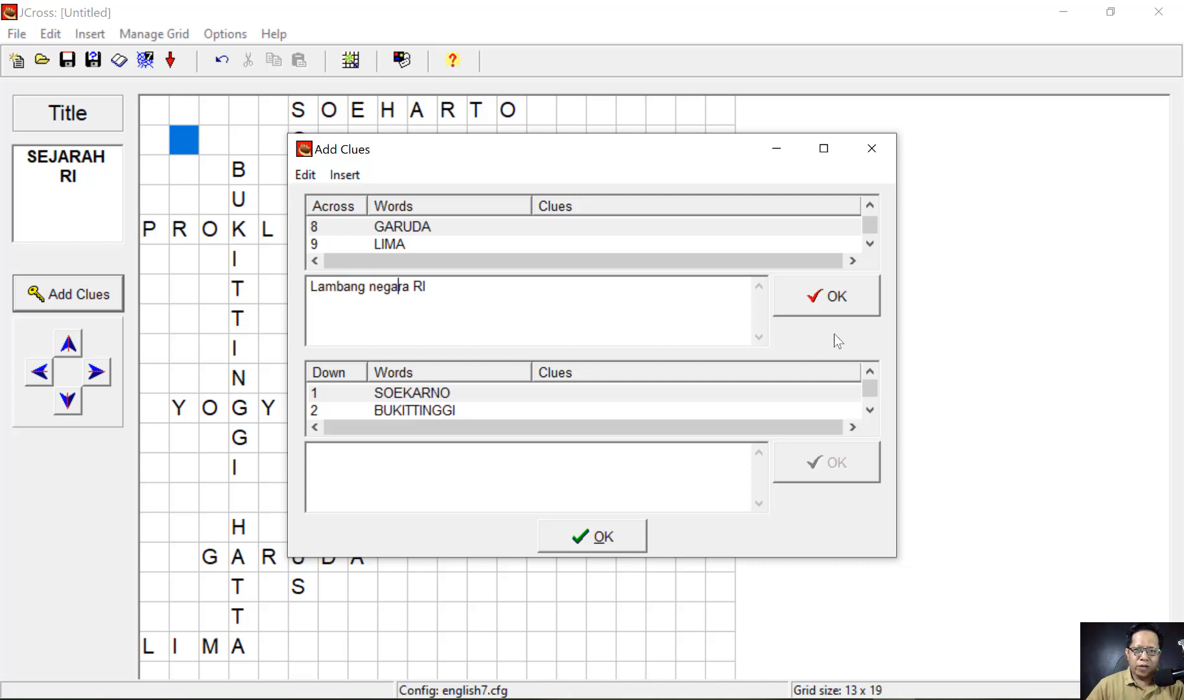
pyautogui.click(834, 304)
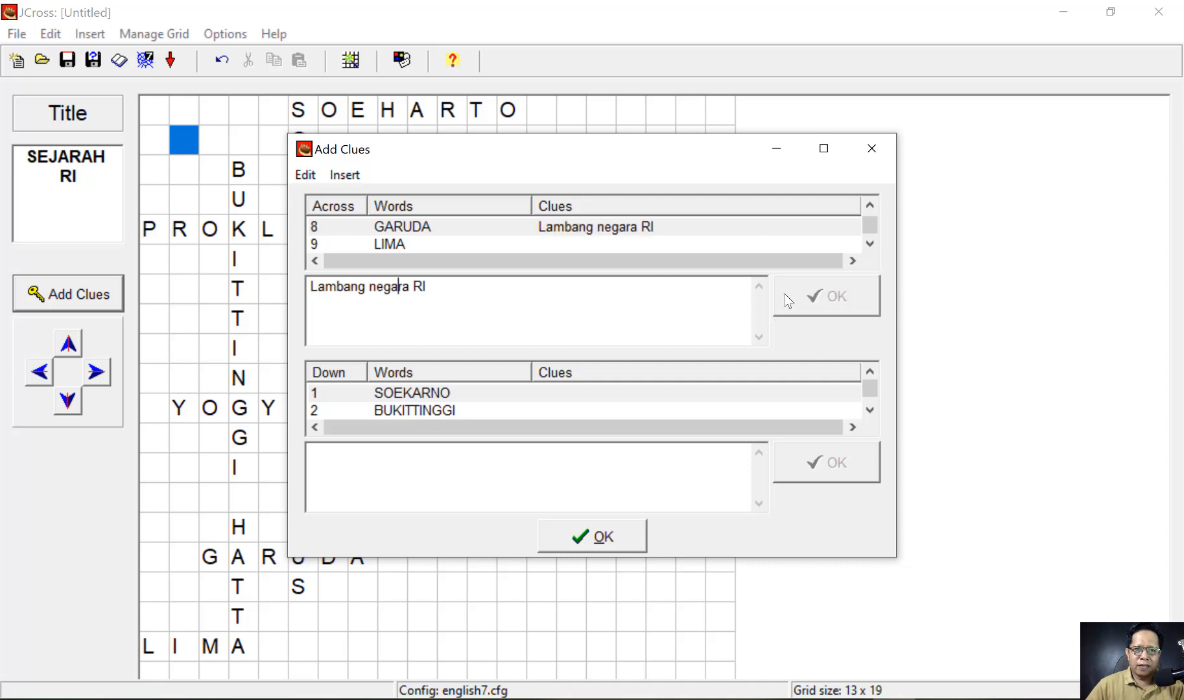
# - Give LIMA the clue 'Angka terakhir tahun kemerdekaan RI'
pyautogui.click(394, 244)
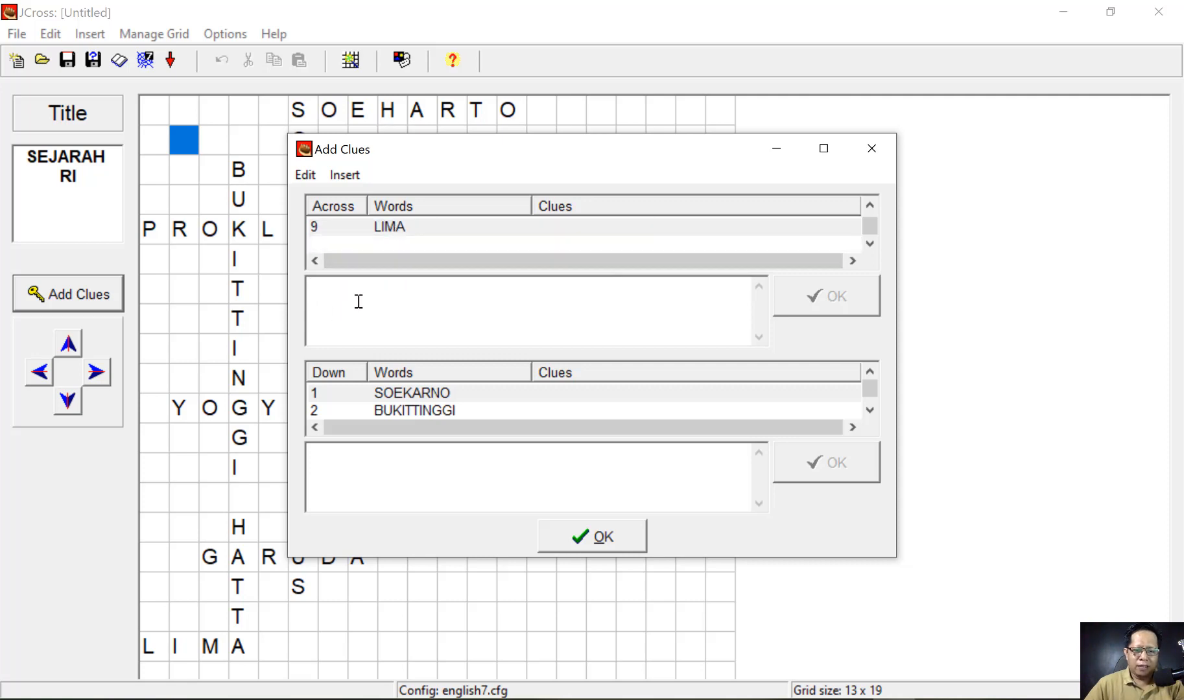
pyautogui.write('Angka')
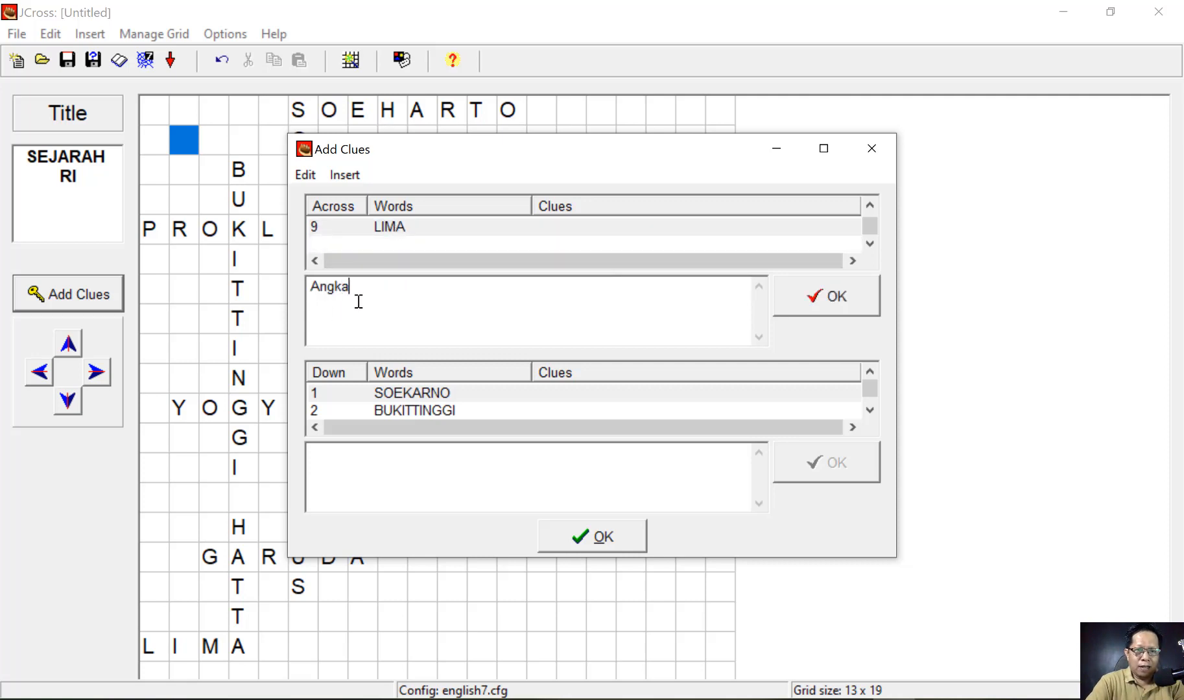
pyautogui.write(' terkh')
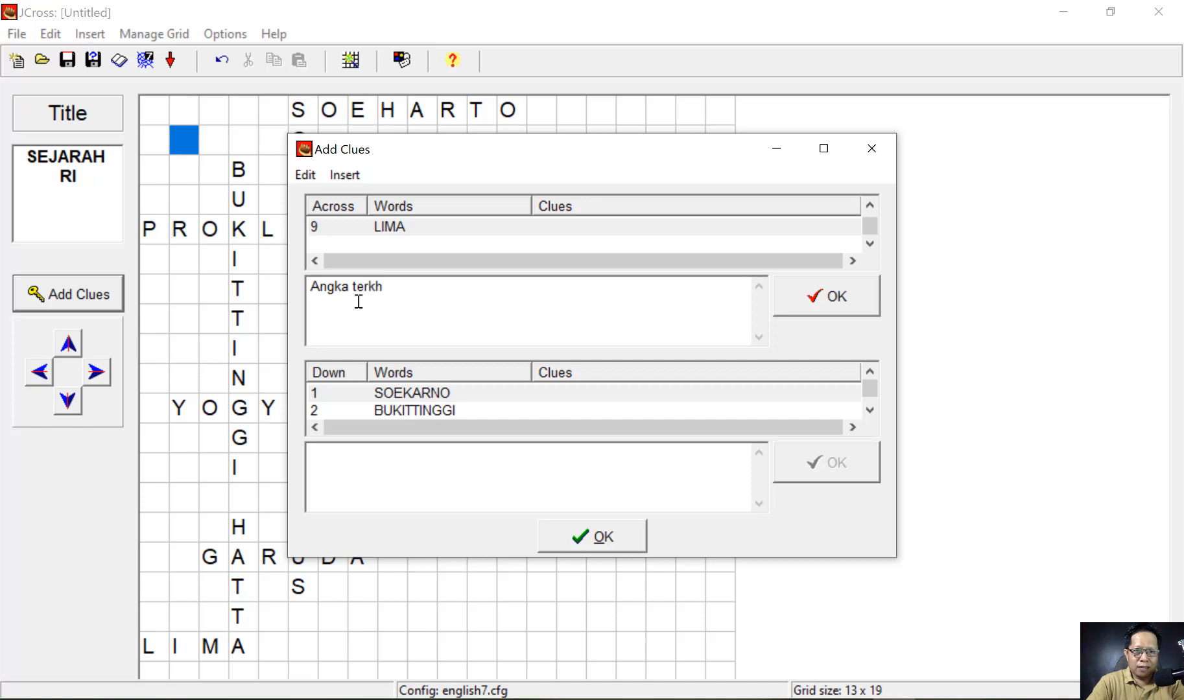
pyautogui.press('BackSpace')
pyautogui.press('BackSpace')
pyautogui.write('akhir ')
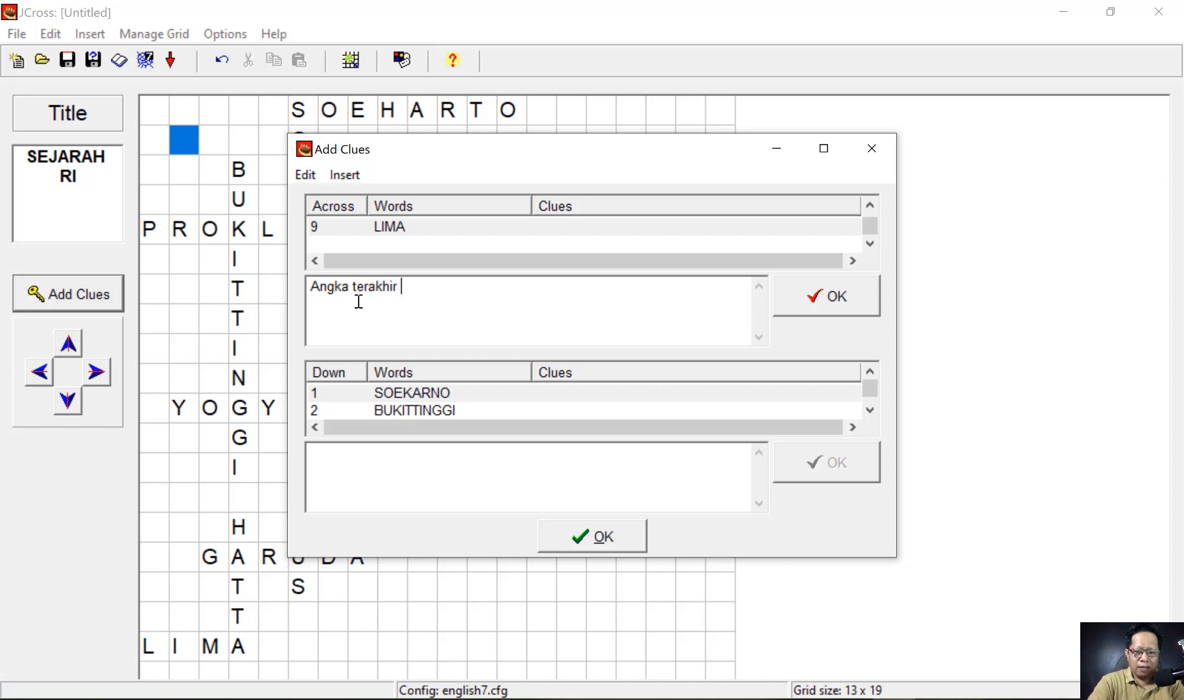
pyautogui.write('tahun kemer')
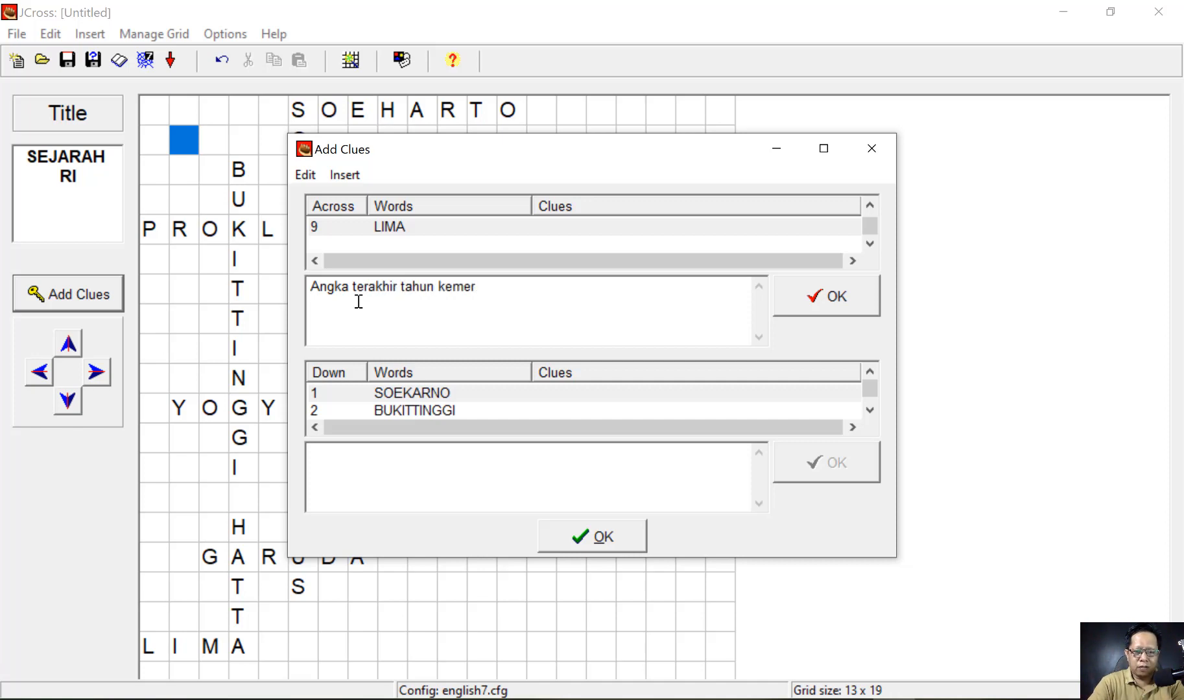
pyautogui.write('dekaan RI')
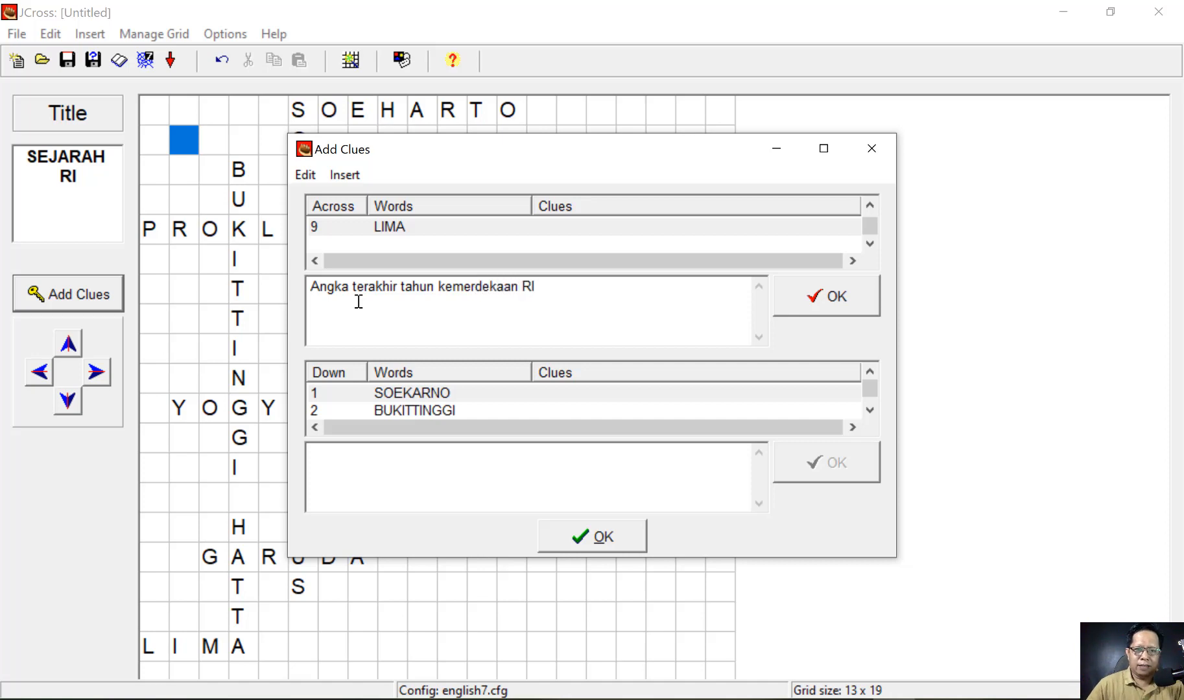
pyautogui.click(845, 298)
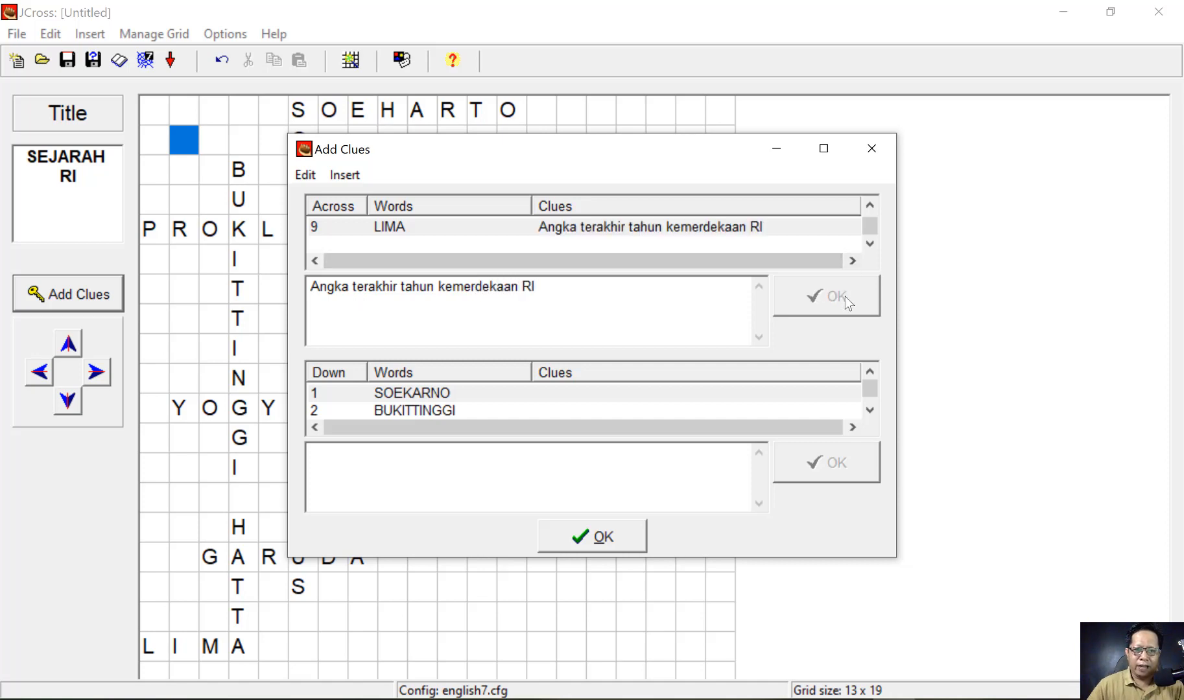
pyautogui.click(360, 463)
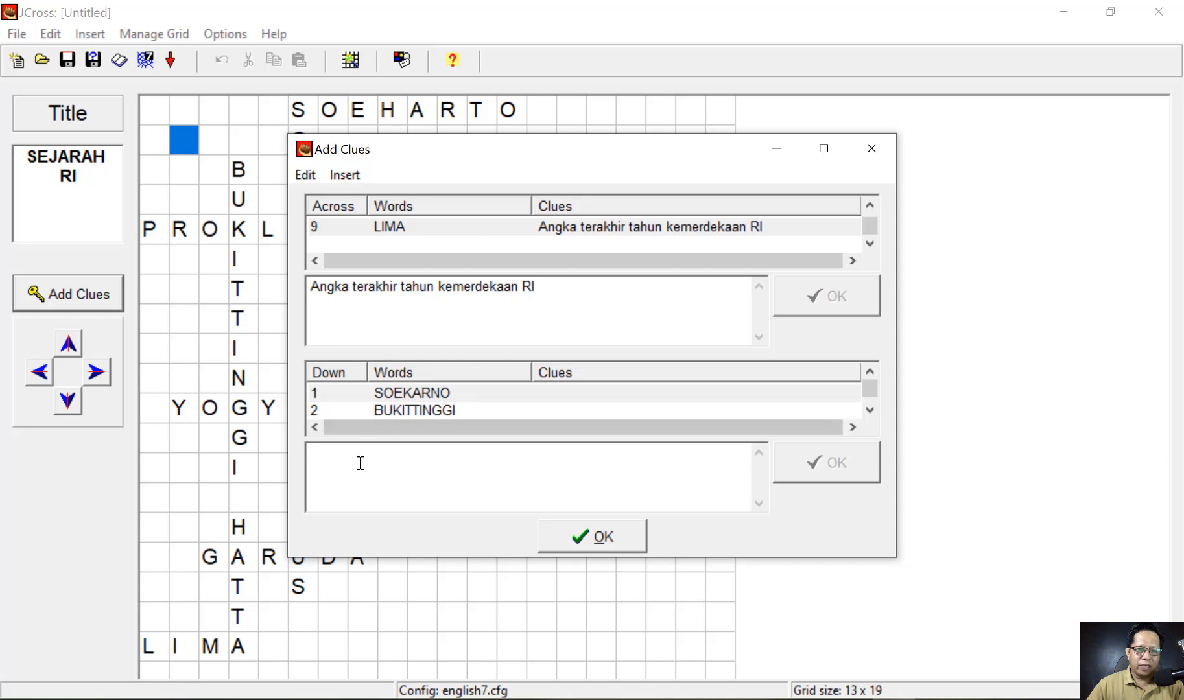
# - Clue SOEKARNO 'Presiden pertama RI' and BUKITTINGGI 'Kota di Sumatera yang pernah menjadi ibukota negara RI'
pyautogui.write('Pr')
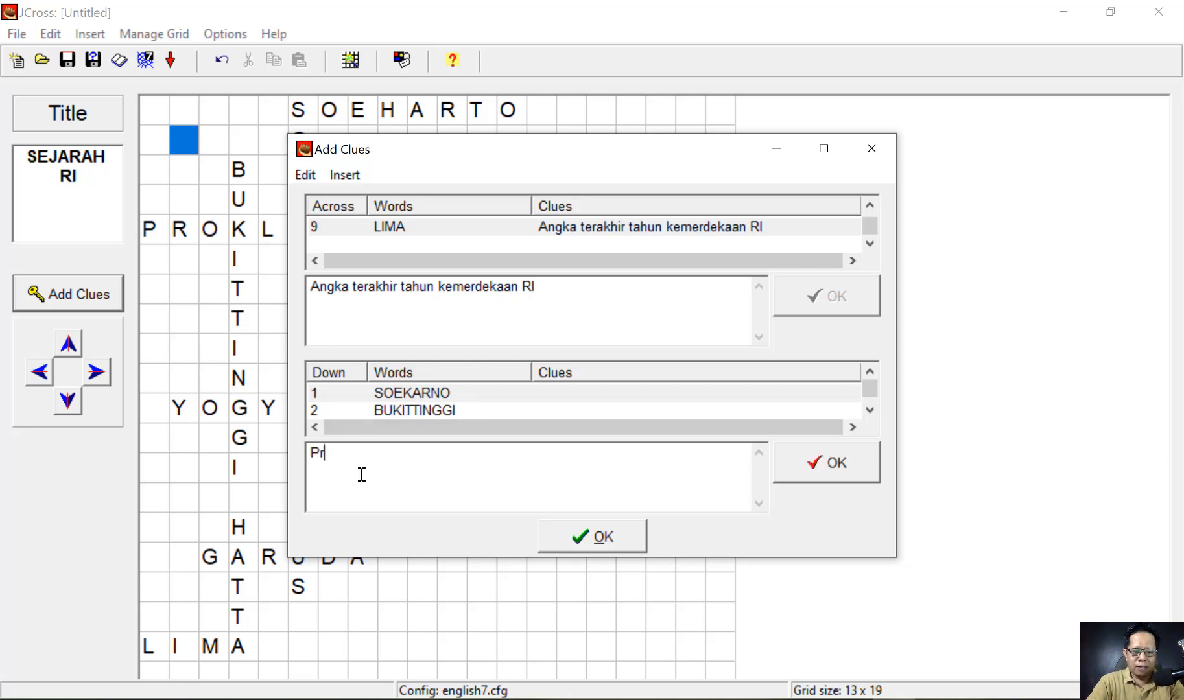
pyautogui.write('esiden')
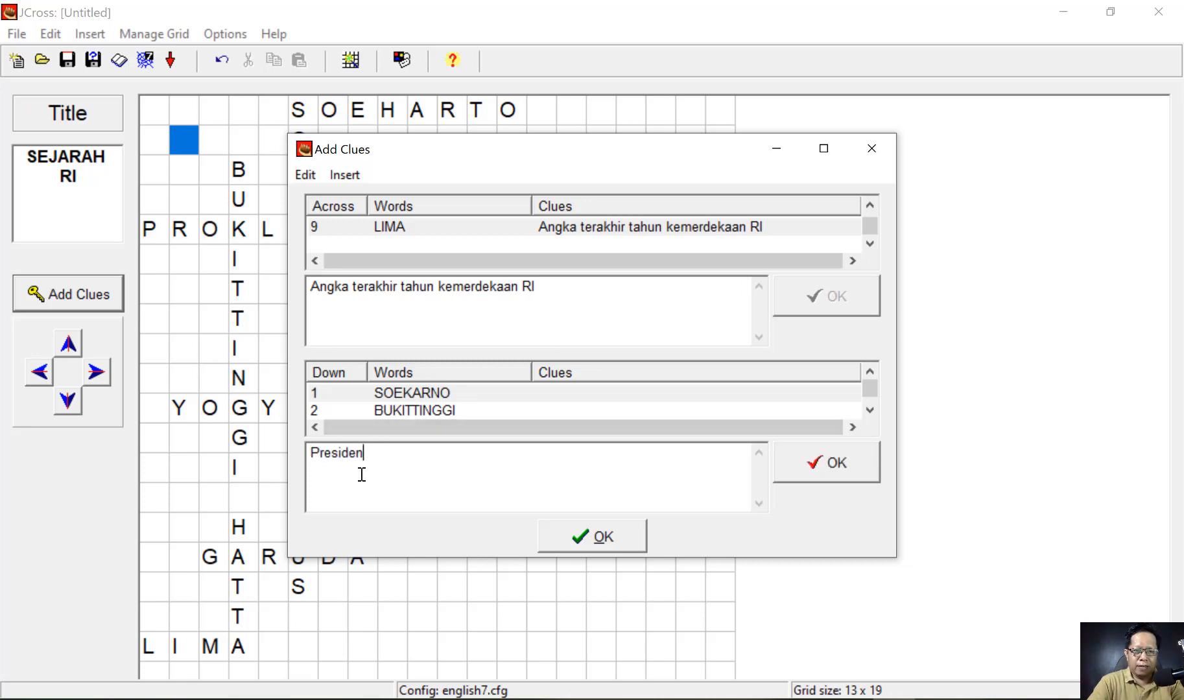
pyautogui.write(' pertama ')
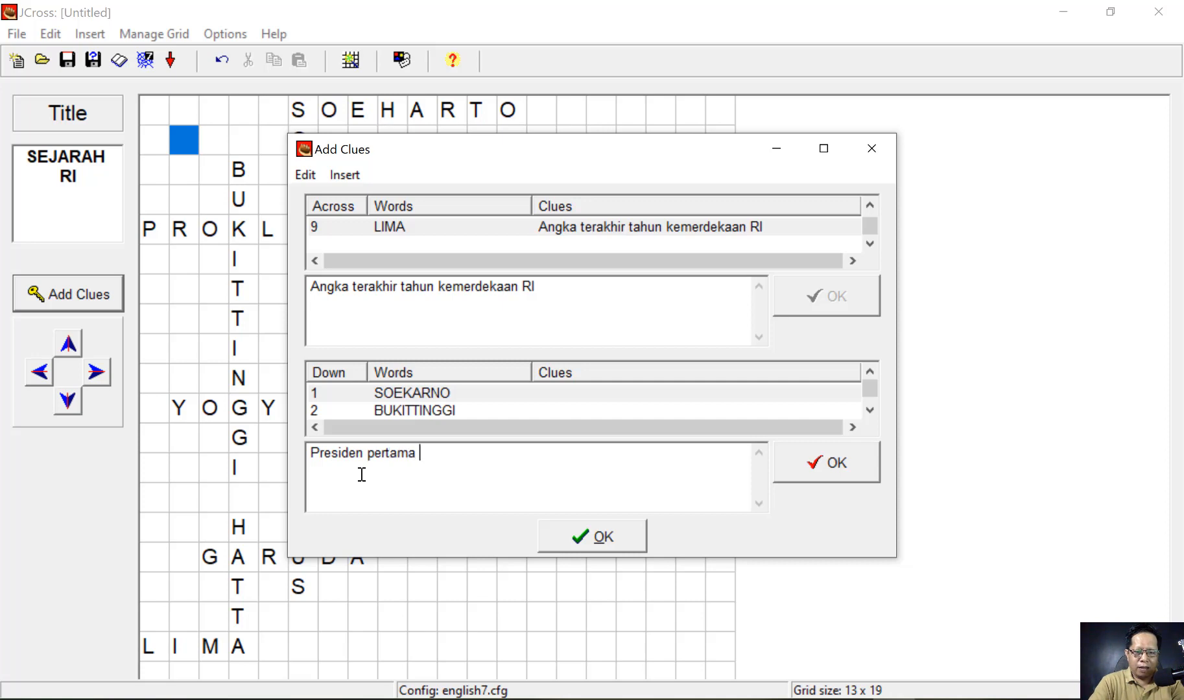
pyautogui.write('RI')
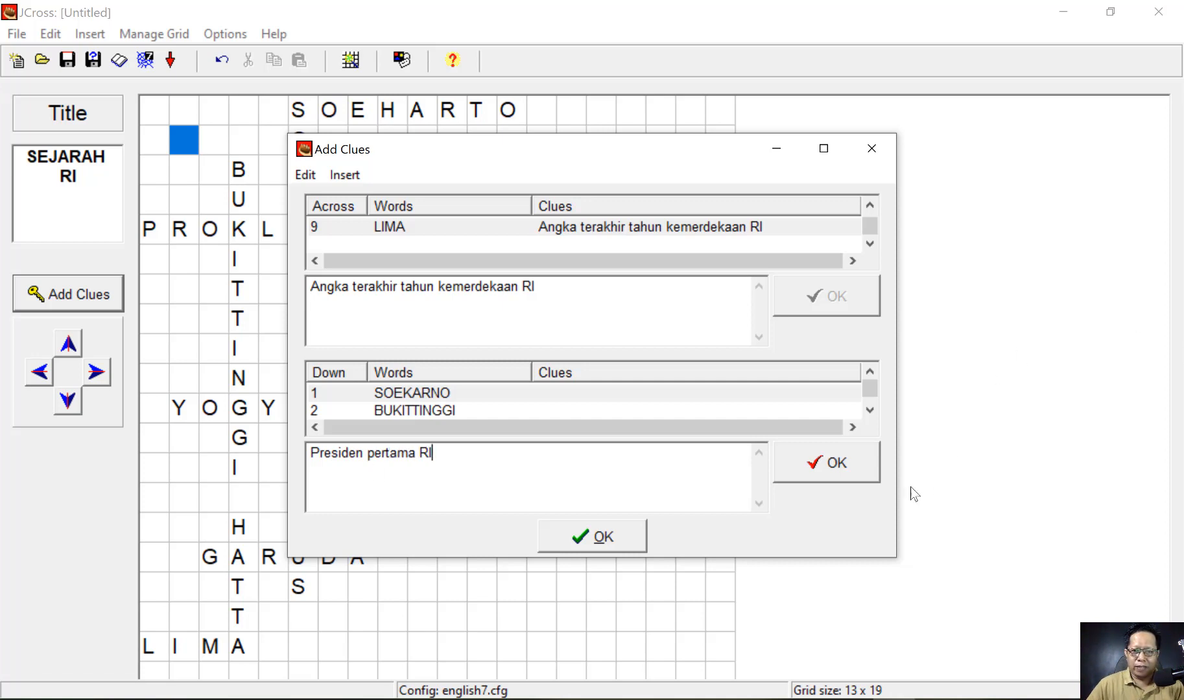
pyautogui.click(818, 461)
pyautogui.click(418, 413)
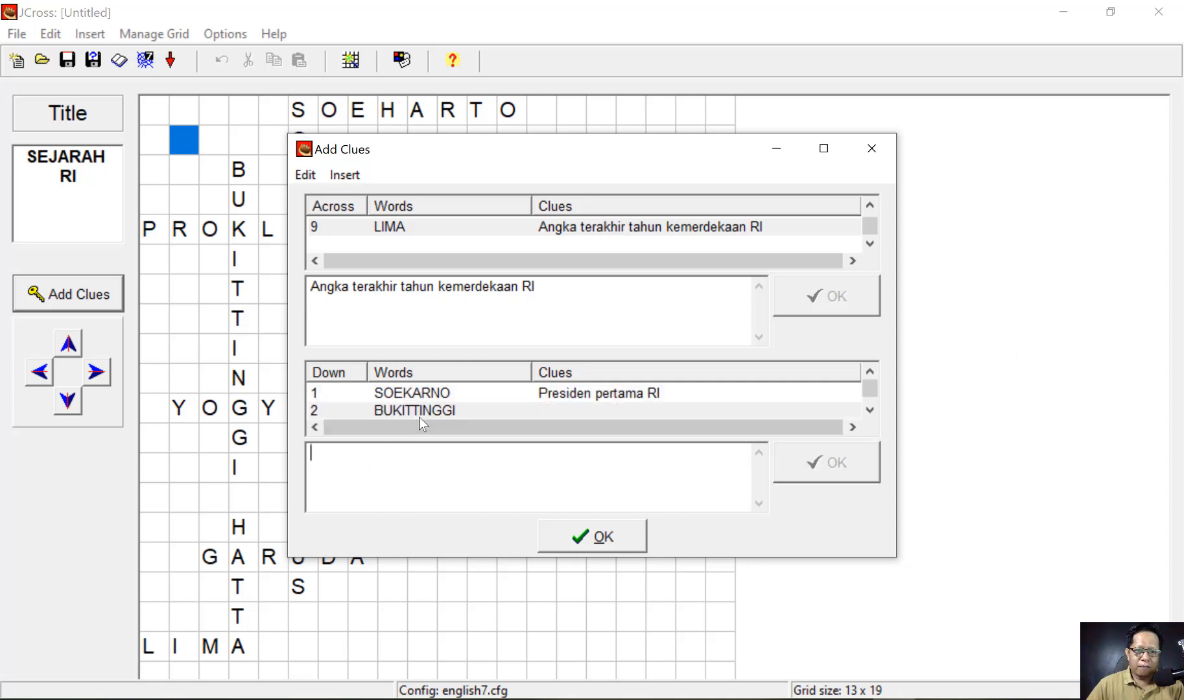
pyautogui.write('Kota ')
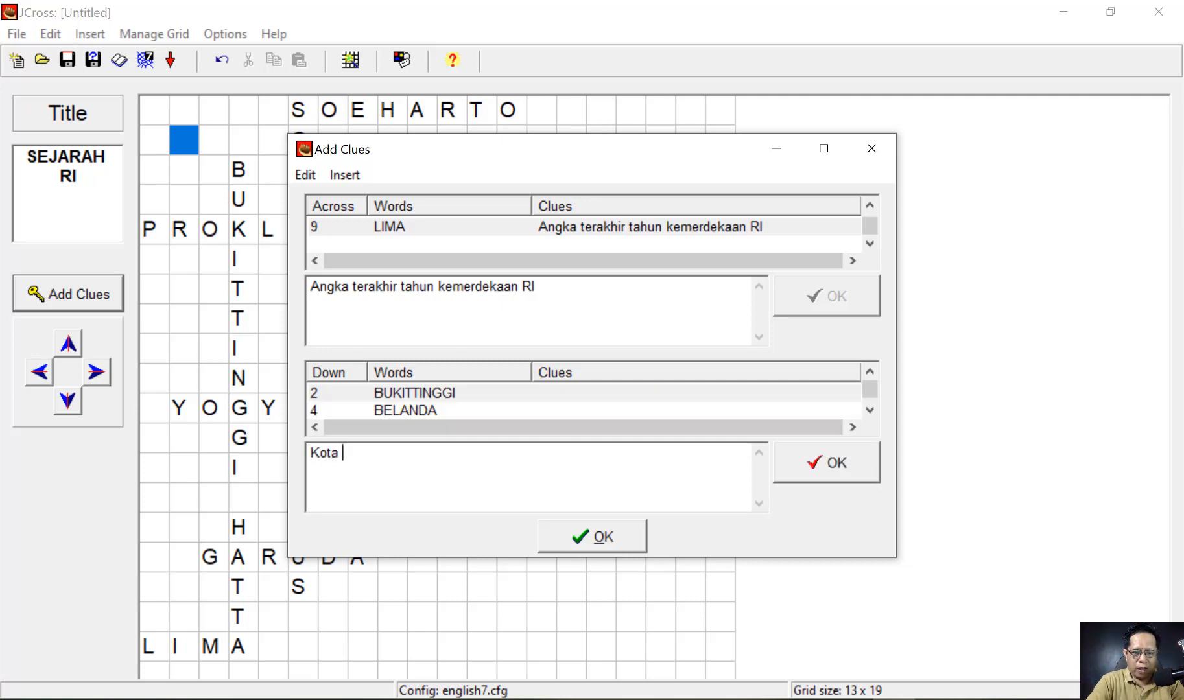
pyautogui.write('di ')
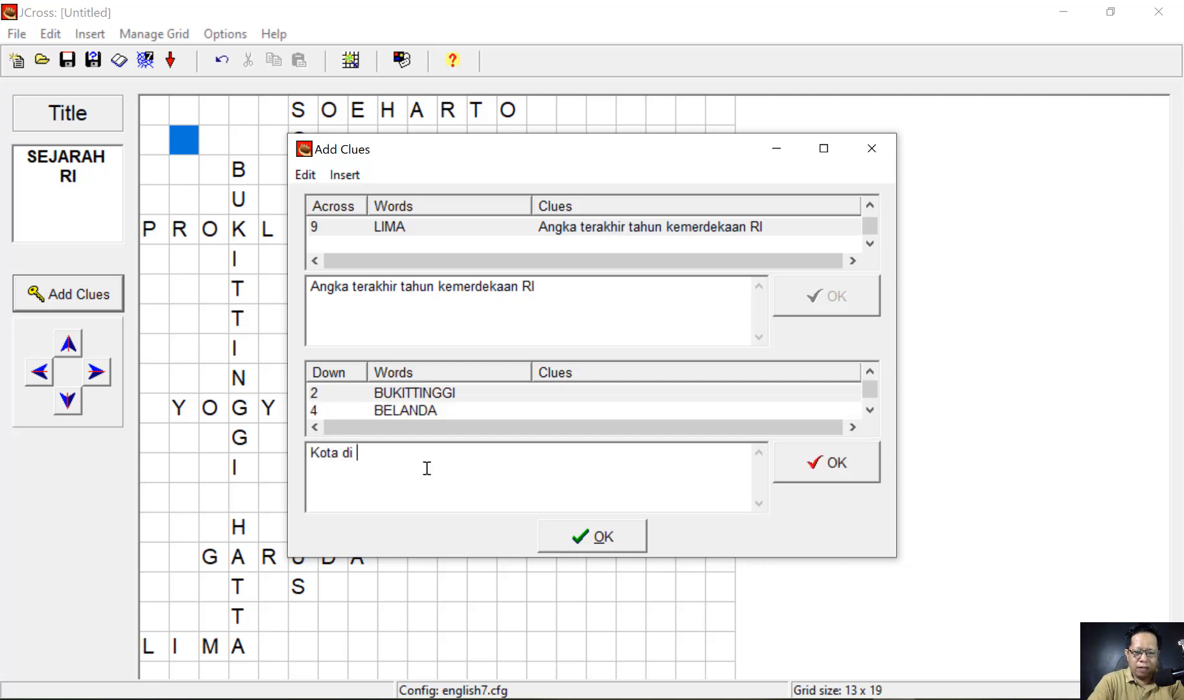
pyautogui.write('usm')
pyautogui.press('BackSpace')
pyautogui.press('BackSpace')
pyautogui.press('BackSpace')
pyautogui.write('S')
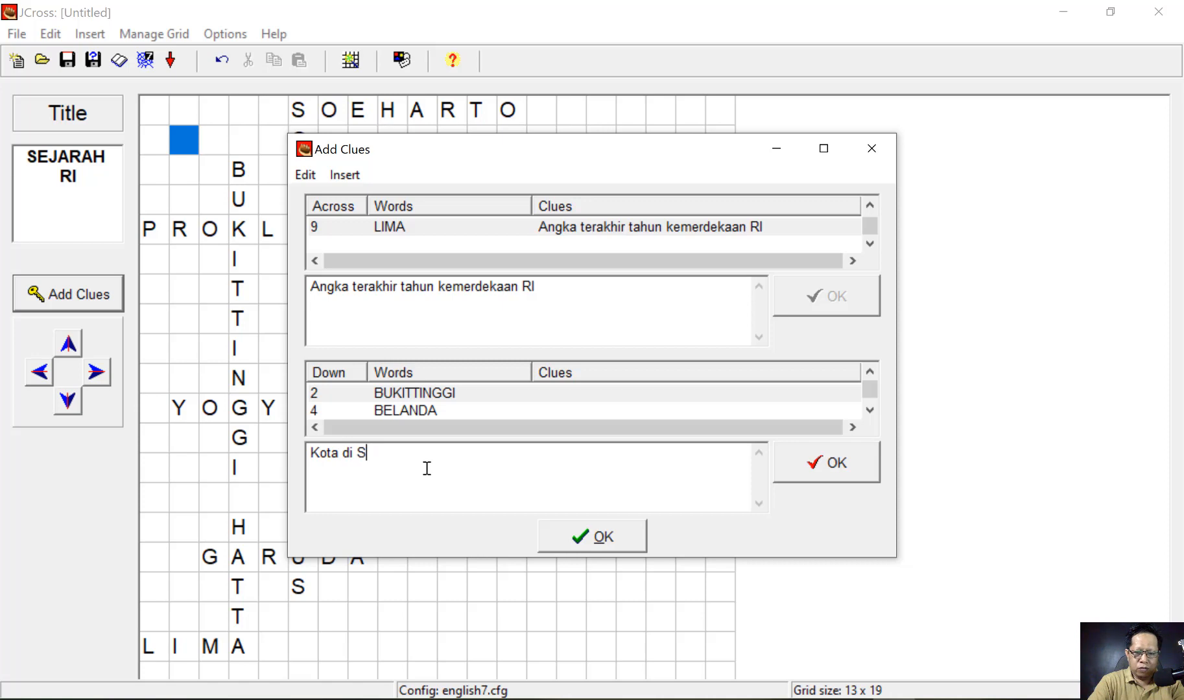
pyautogui.write('i')
pyautogui.press('BackSpace')
pyautogui.write('umater')
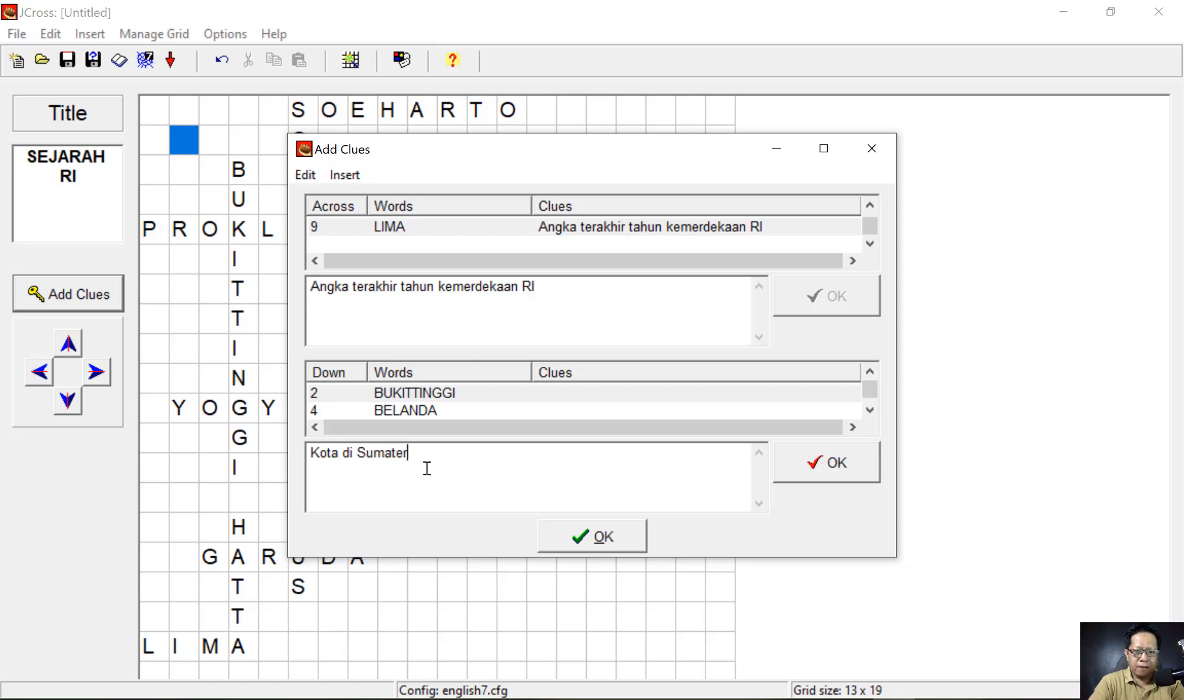
pyautogui.write('a yang pe')
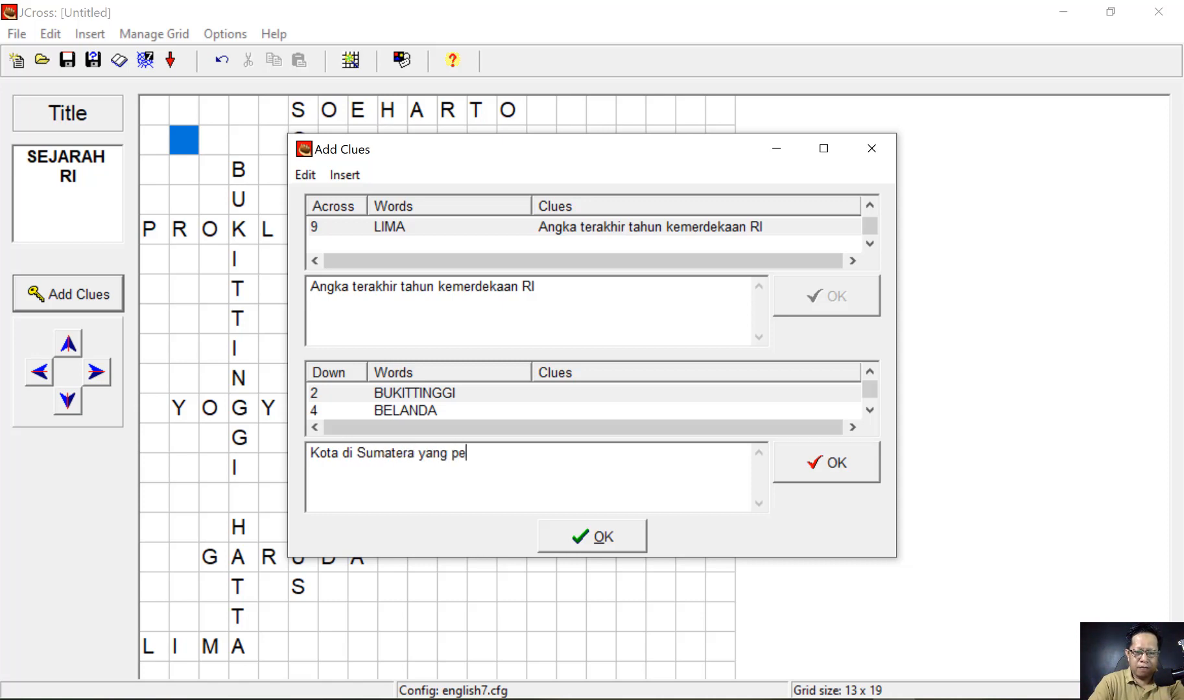
pyautogui.write('rnah menjadi')
pyautogui.write('u')
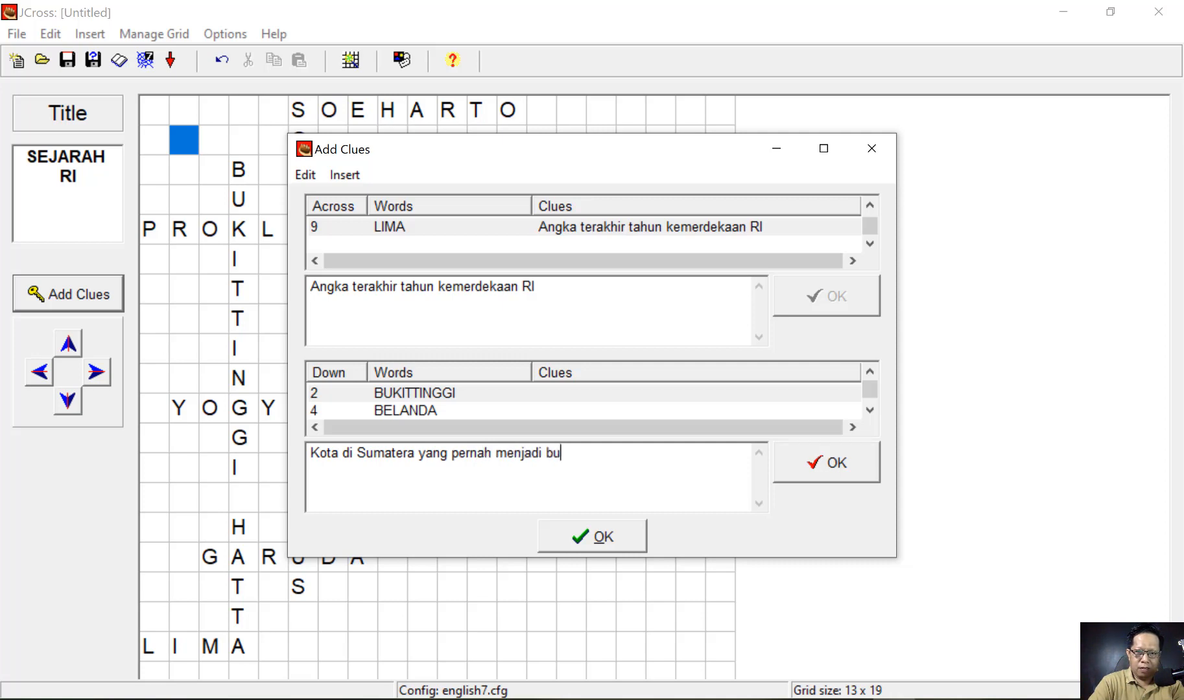
pyautogui.press('BackSpace')
pyautogui.press('BackSpace')
pyautogui.write('ibukota ')
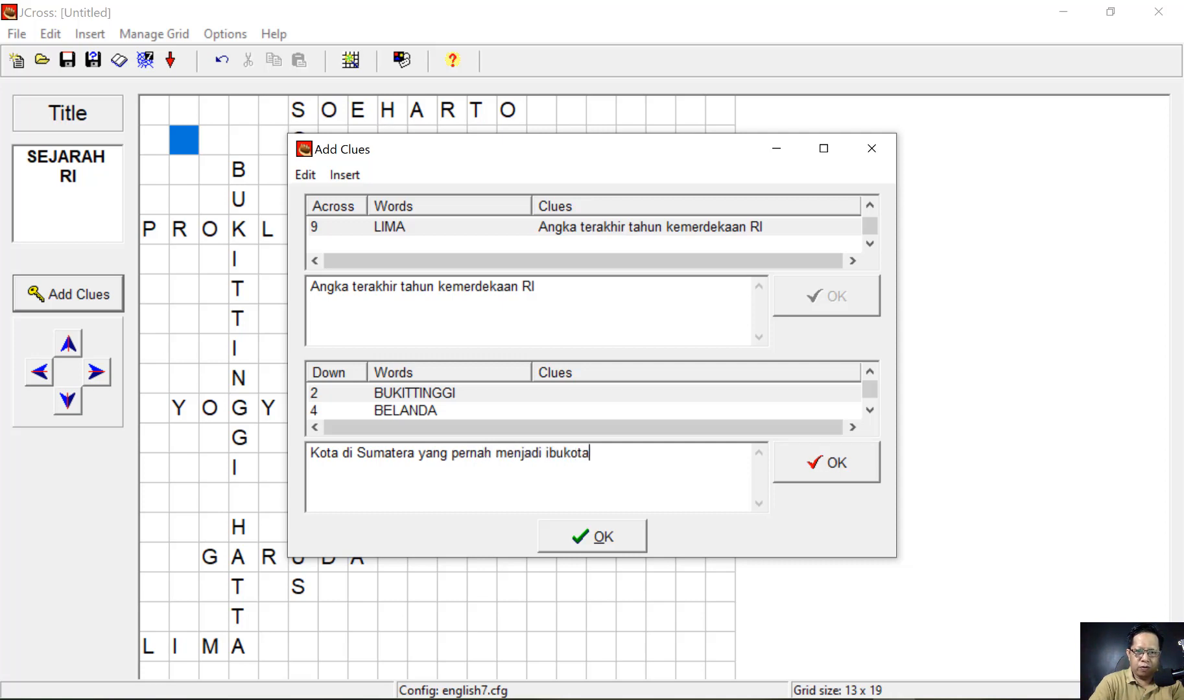
pyautogui.write('negara RI')
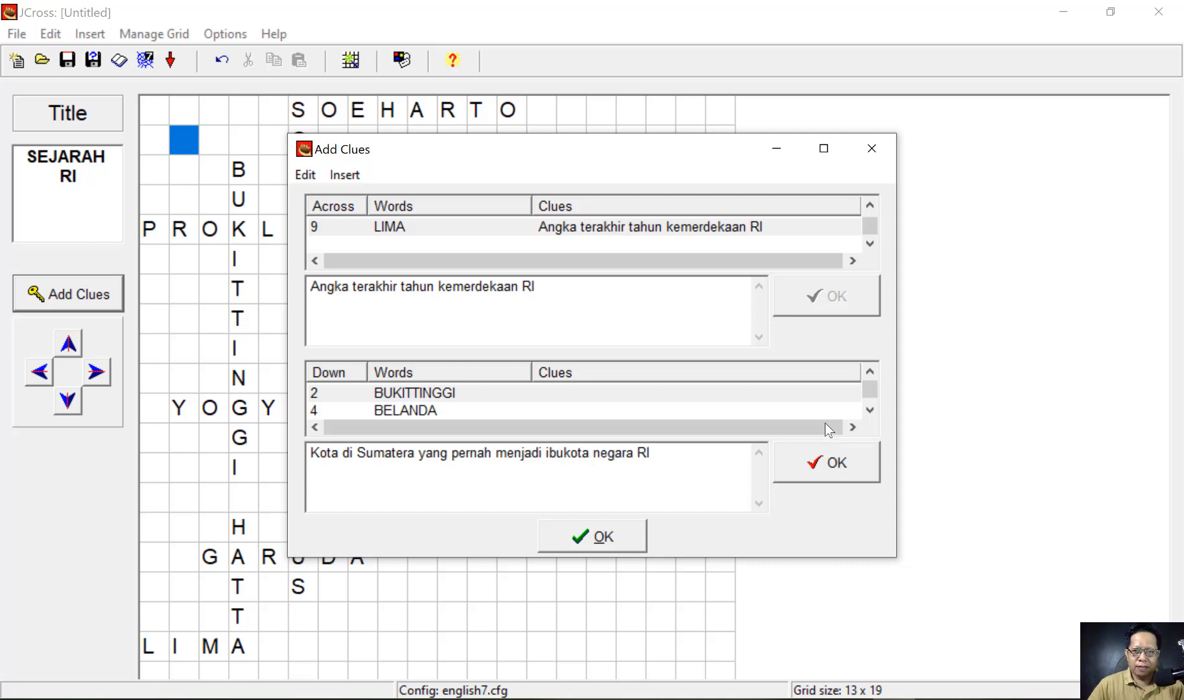
pyautogui.click(836, 462)
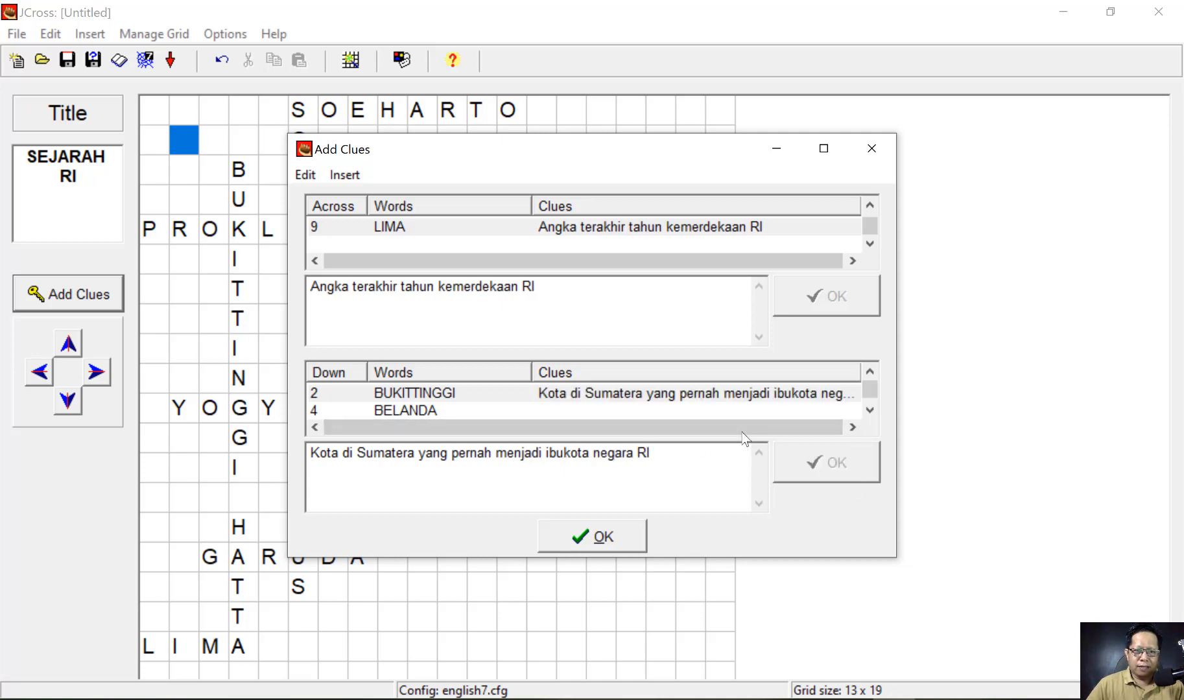
# - Clue BELANDA 'Negara yang pernah menjajah Indonesia' and AGUSTUS 'Bulan kemerdekaan'
pyautogui.click(444, 413)
pyautogui.click(386, 455)
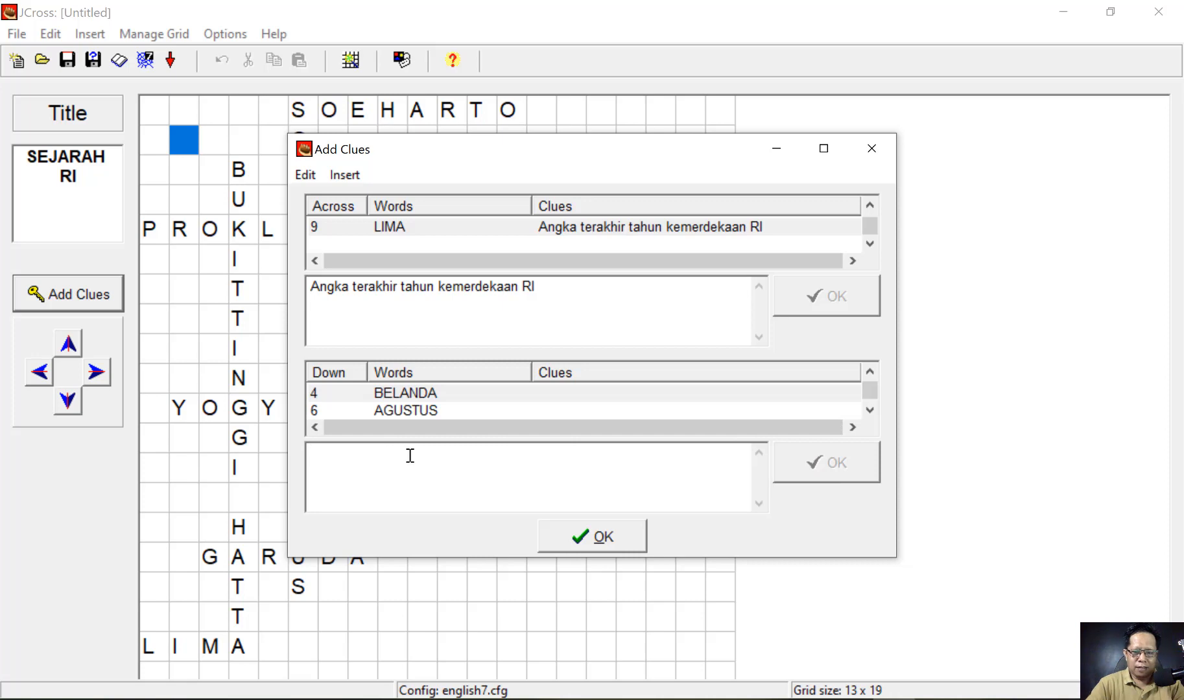
pyautogui.write('Negara yang p')
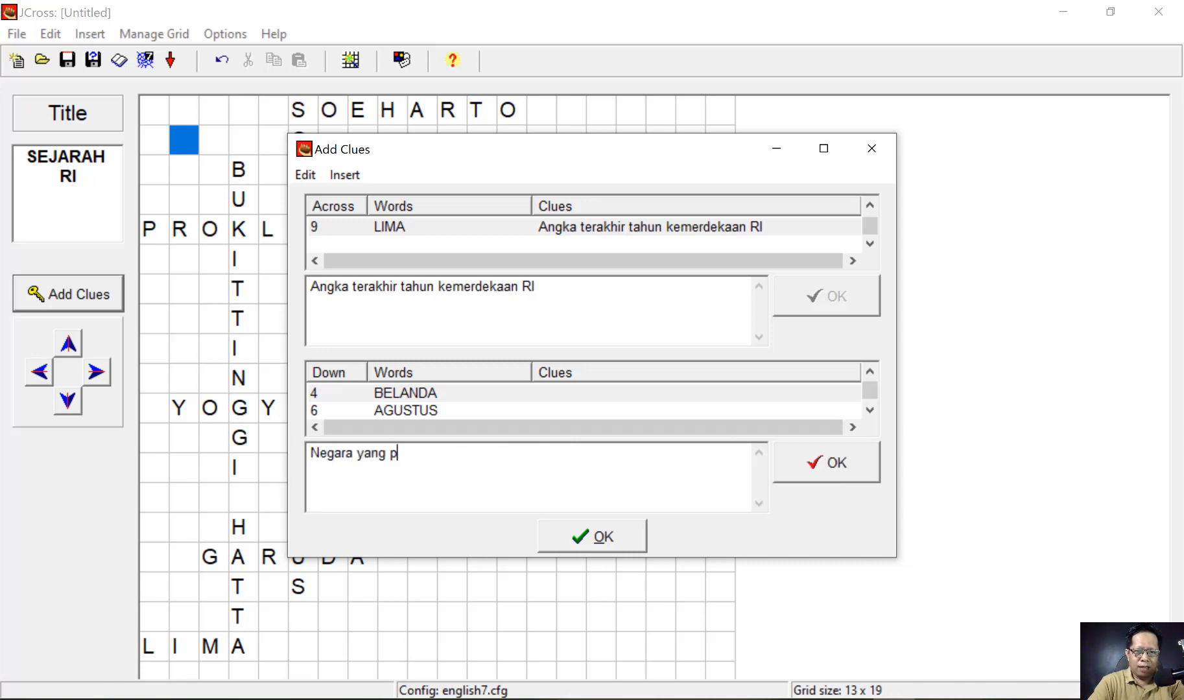
pyautogui.write('ernah menjaja')
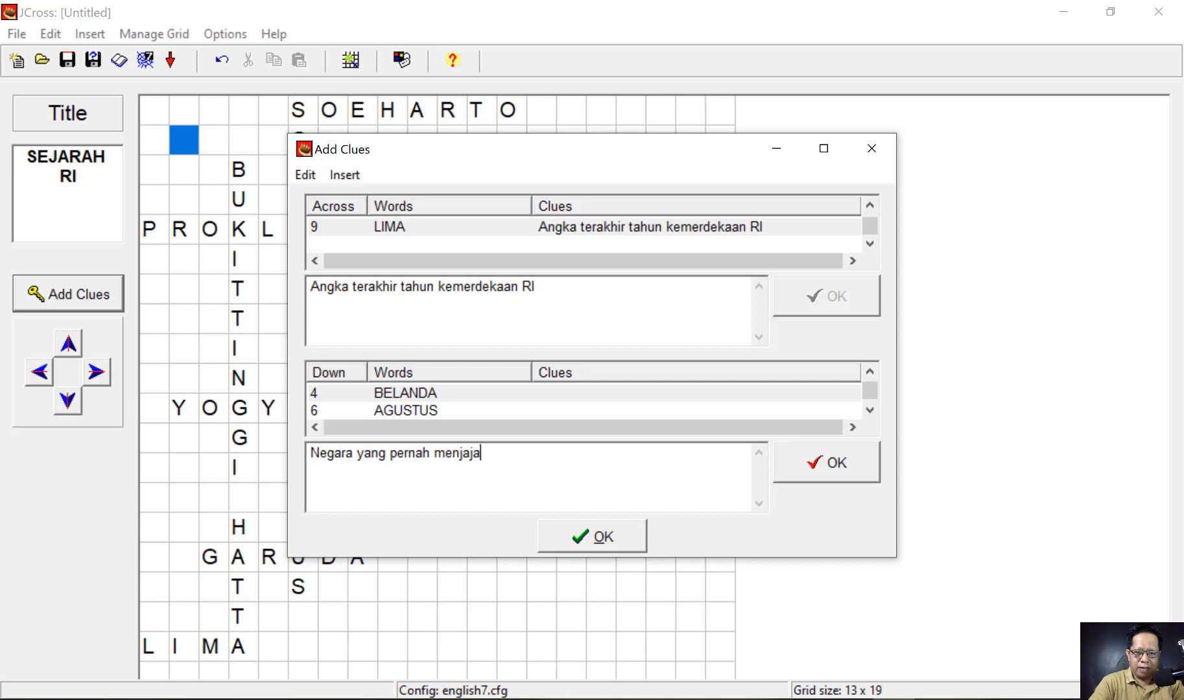
pyautogui.write('h Indonesi')
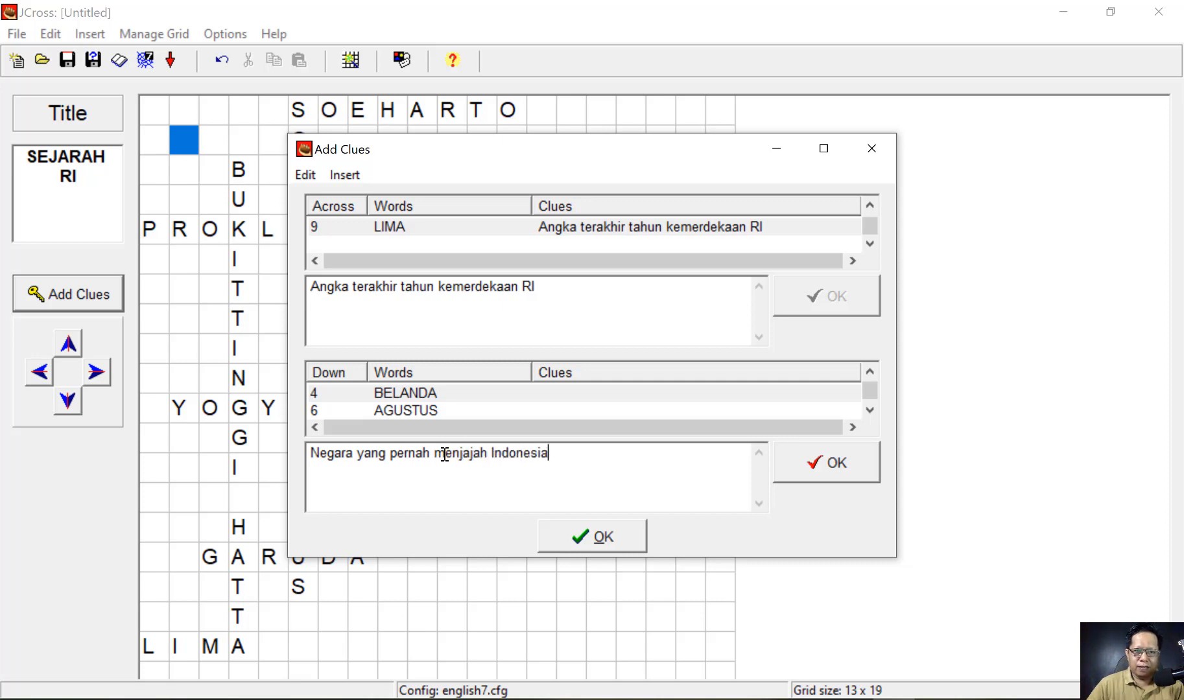
pyautogui.write('a')
pyautogui.click(820, 468)
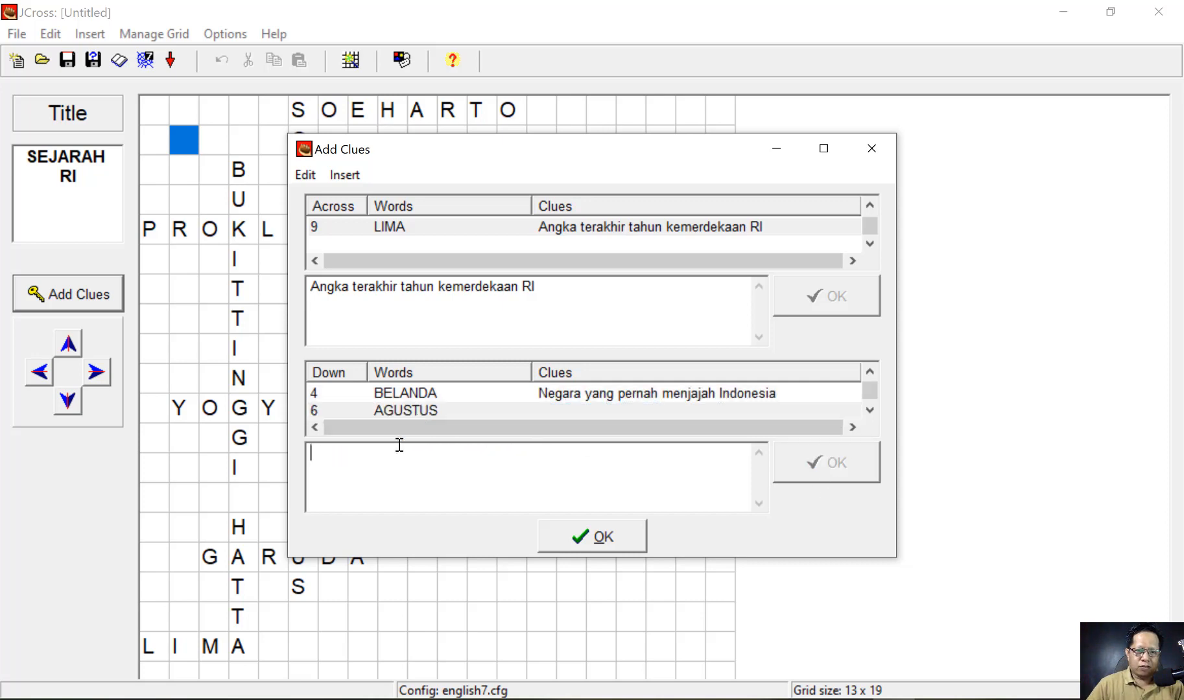
pyautogui.write('Bulan')
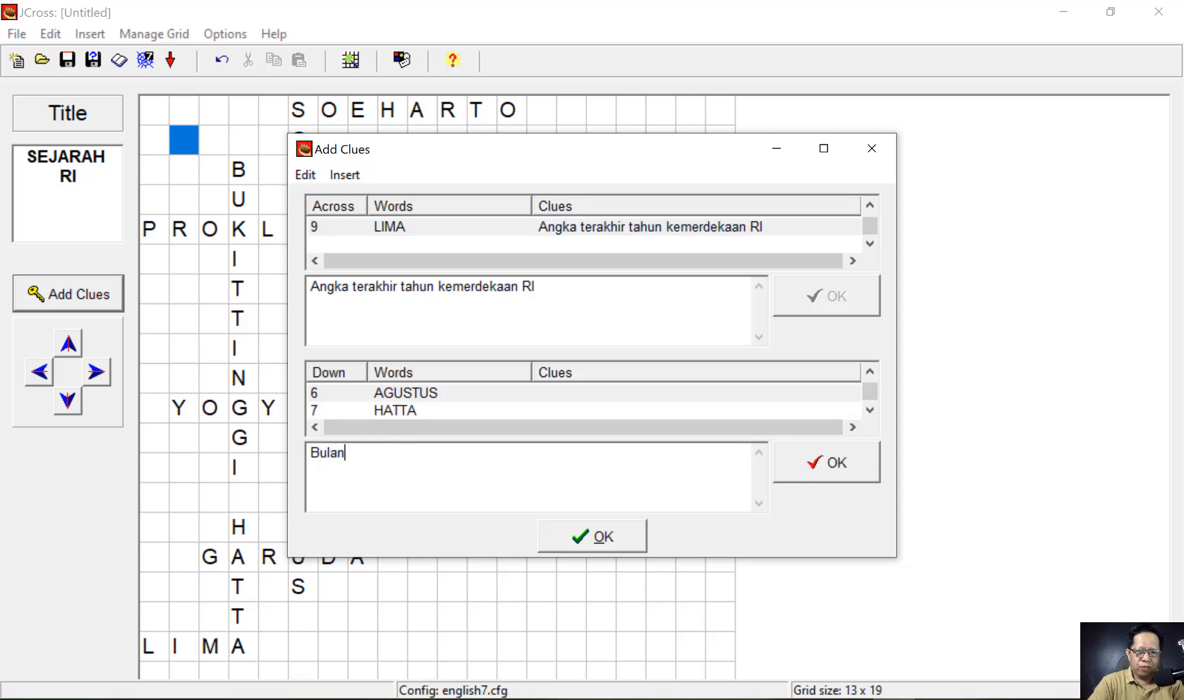
pyautogui.write(' kemerd')
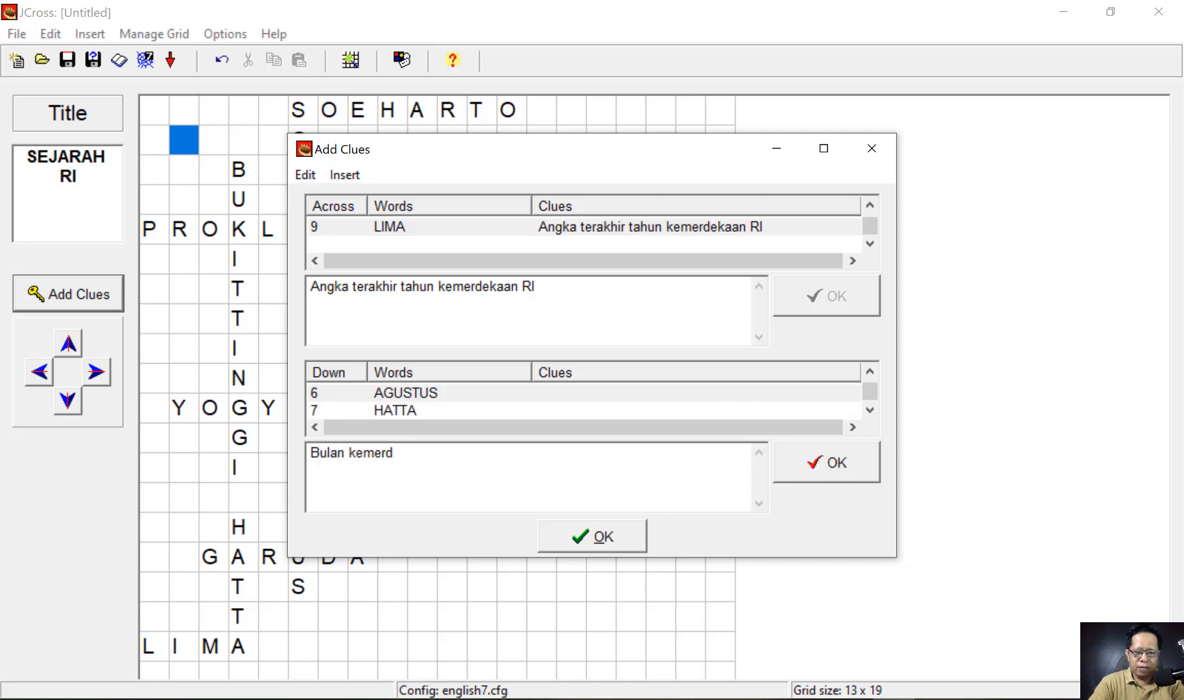
pyautogui.write('ekaan RI')
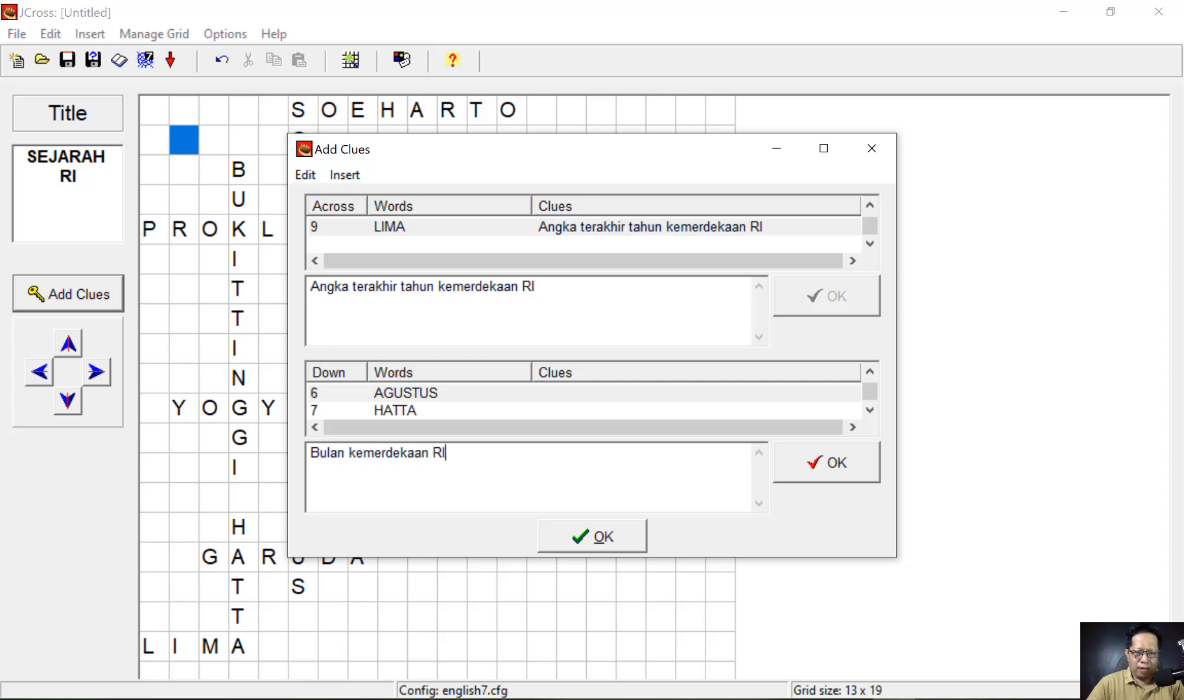
pyautogui.click(826, 462)
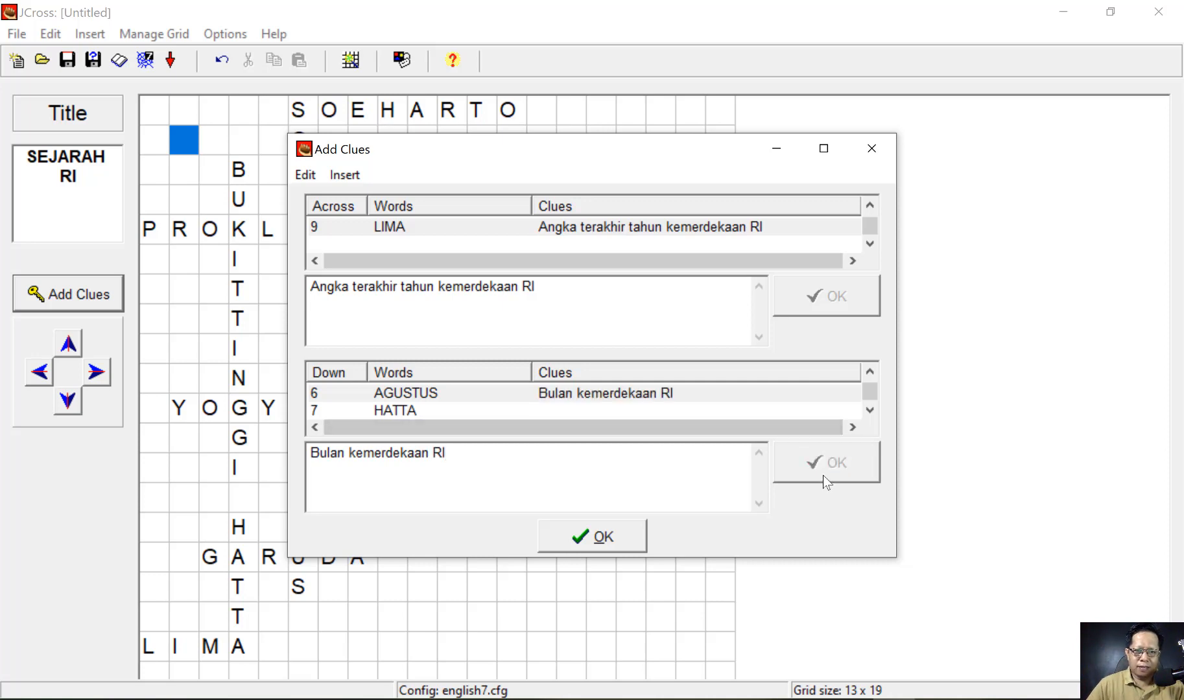
# - Clue HATTA 'Wakil presiden pertama RI' and close the clue editor
pyautogui.click(399, 410)
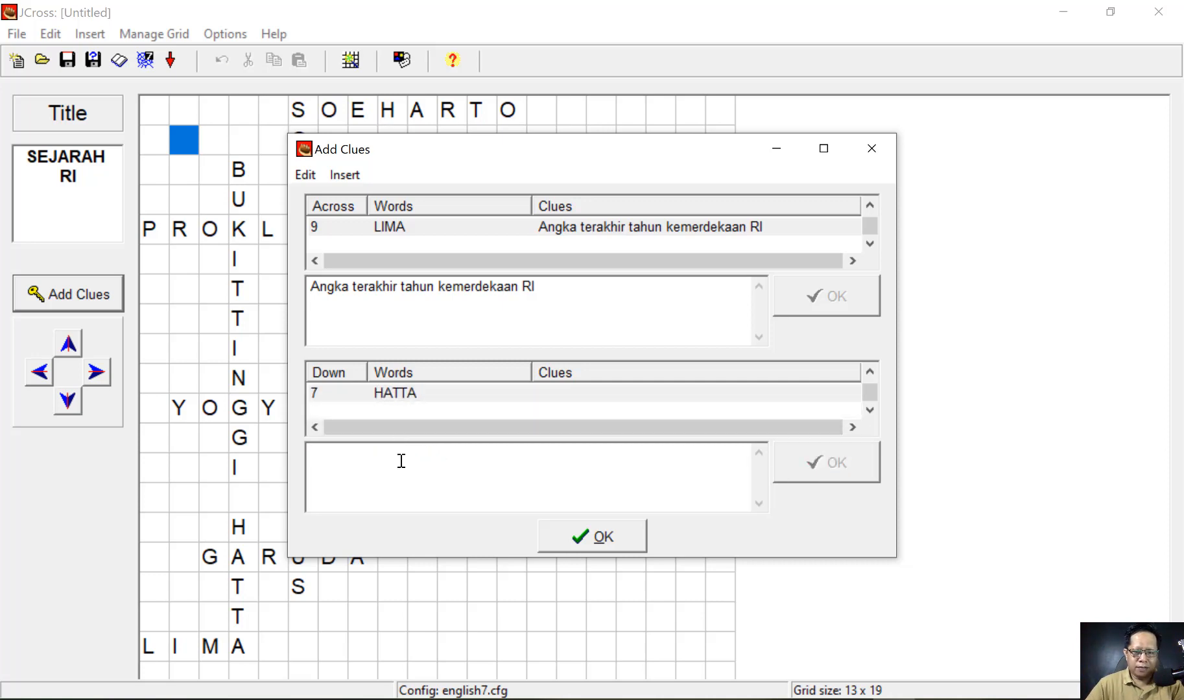
pyautogui.write('Wakil pr')
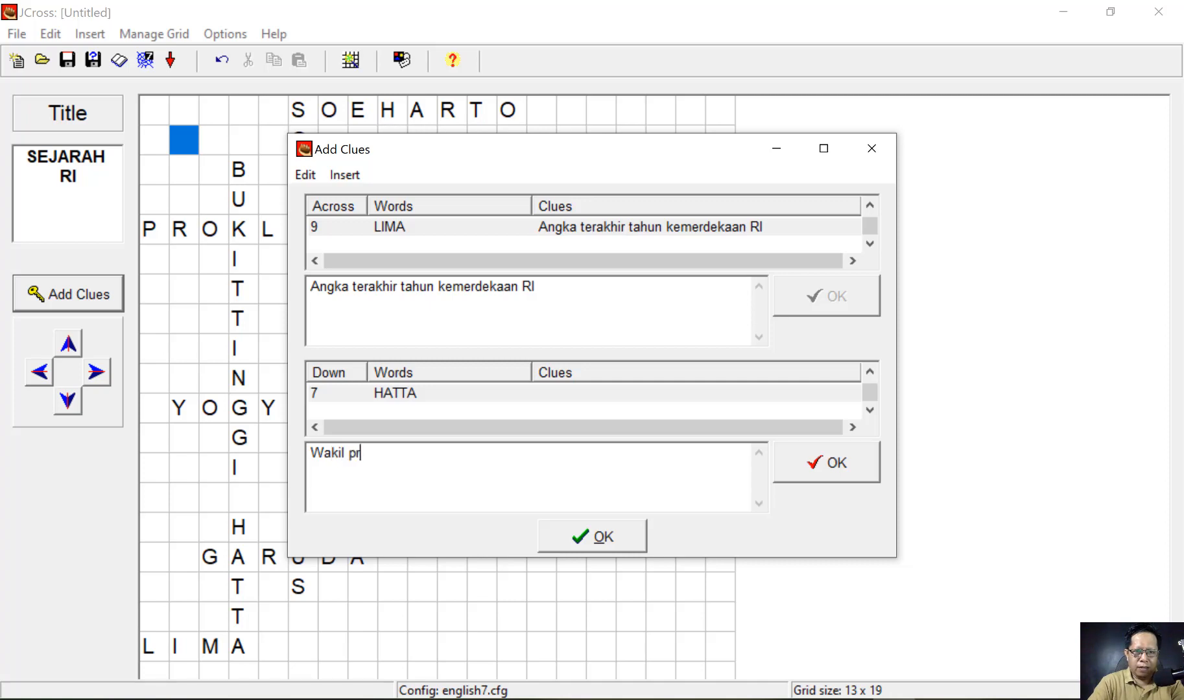
pyautogui.write('esiden pertama RI')
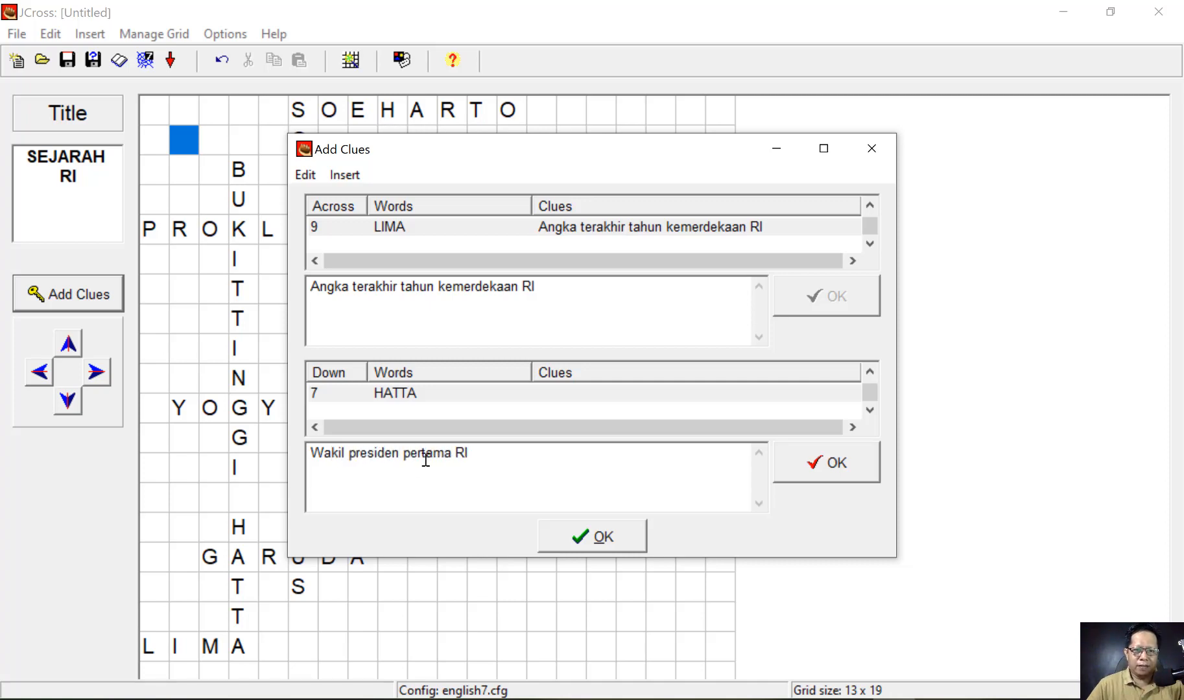
pyautogui.click(827, 464)
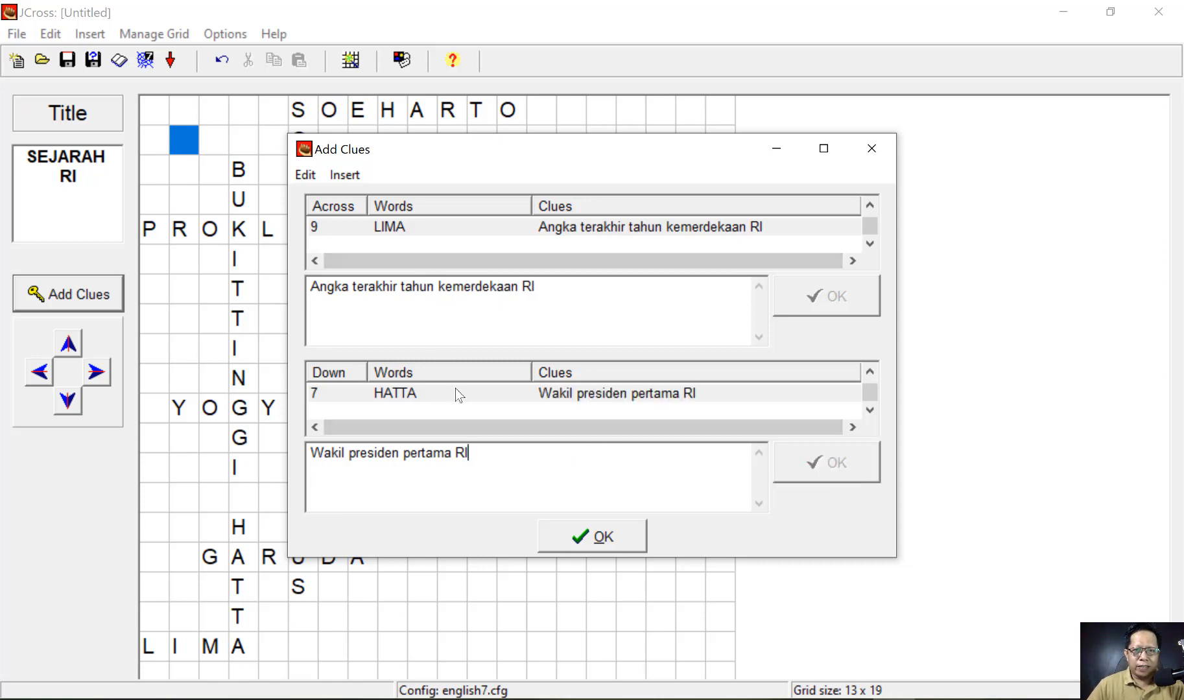
pyautogui.click(591, 545)
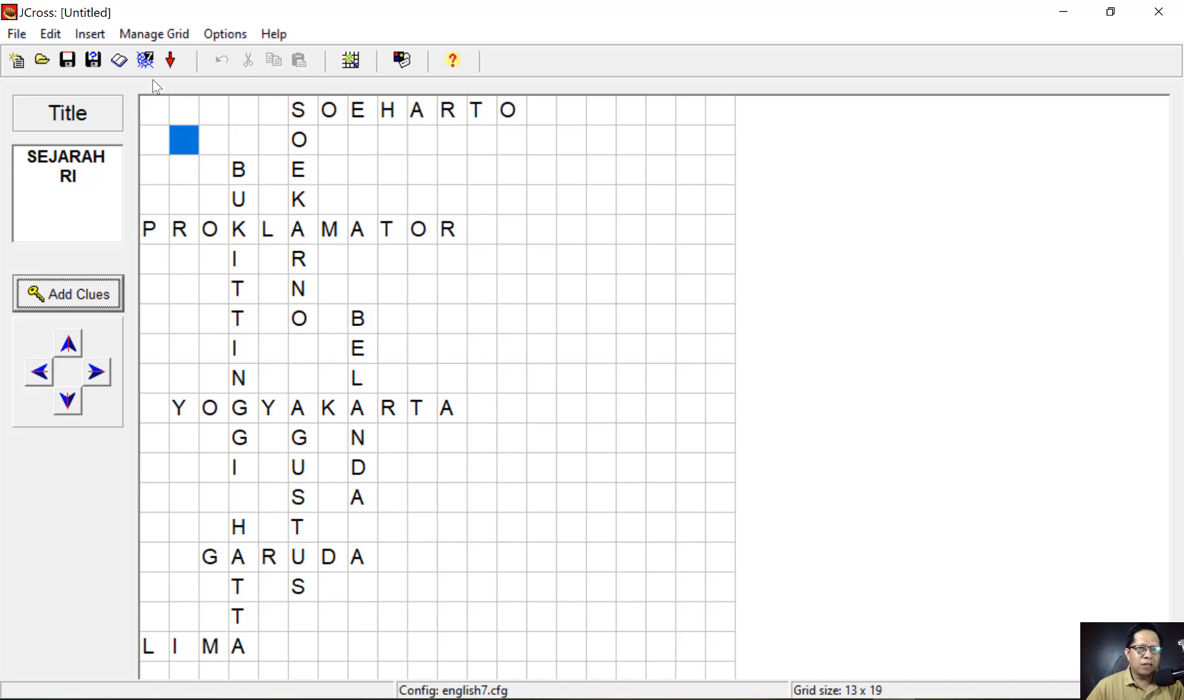
# - Open Save As for the crossword and browse to the Documents folder
pyautogui.click(20, 39)
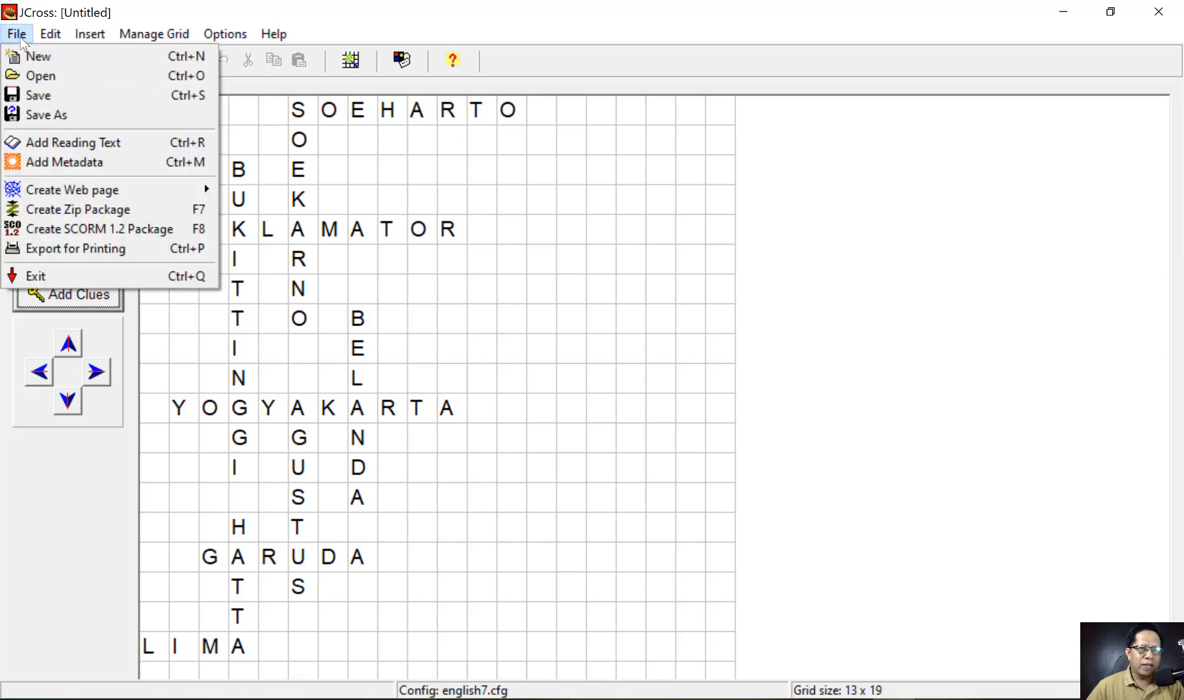
pyautogui.click(47, 119)
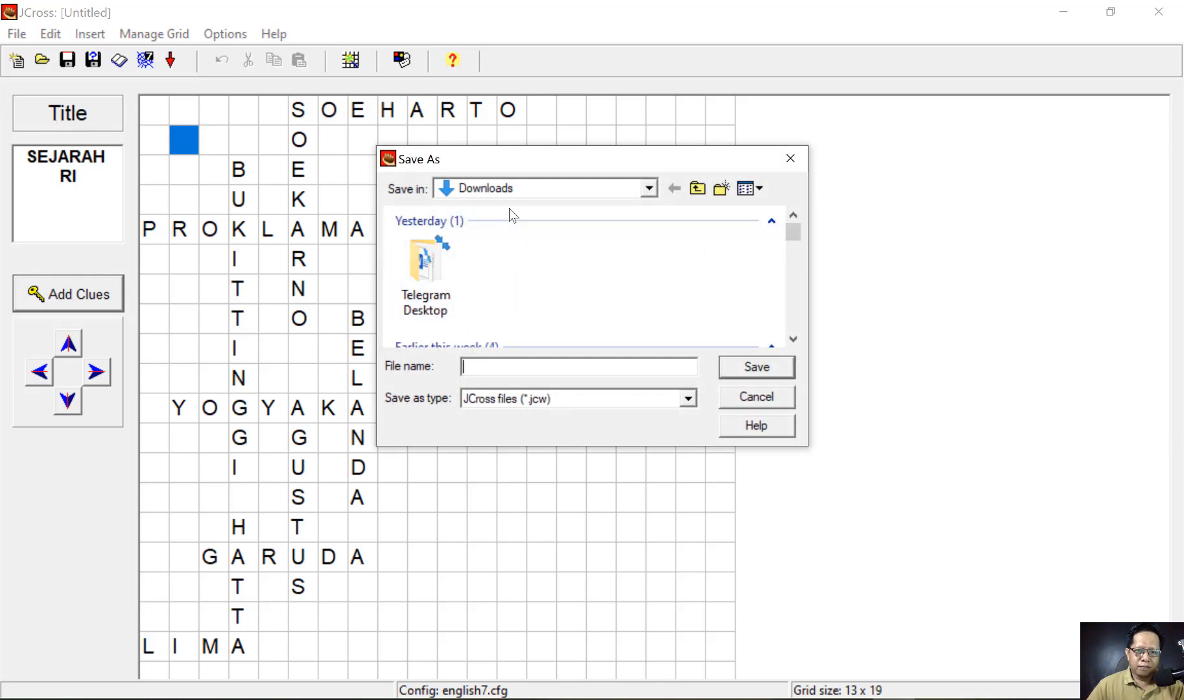
pyautogui.click(531, 188)
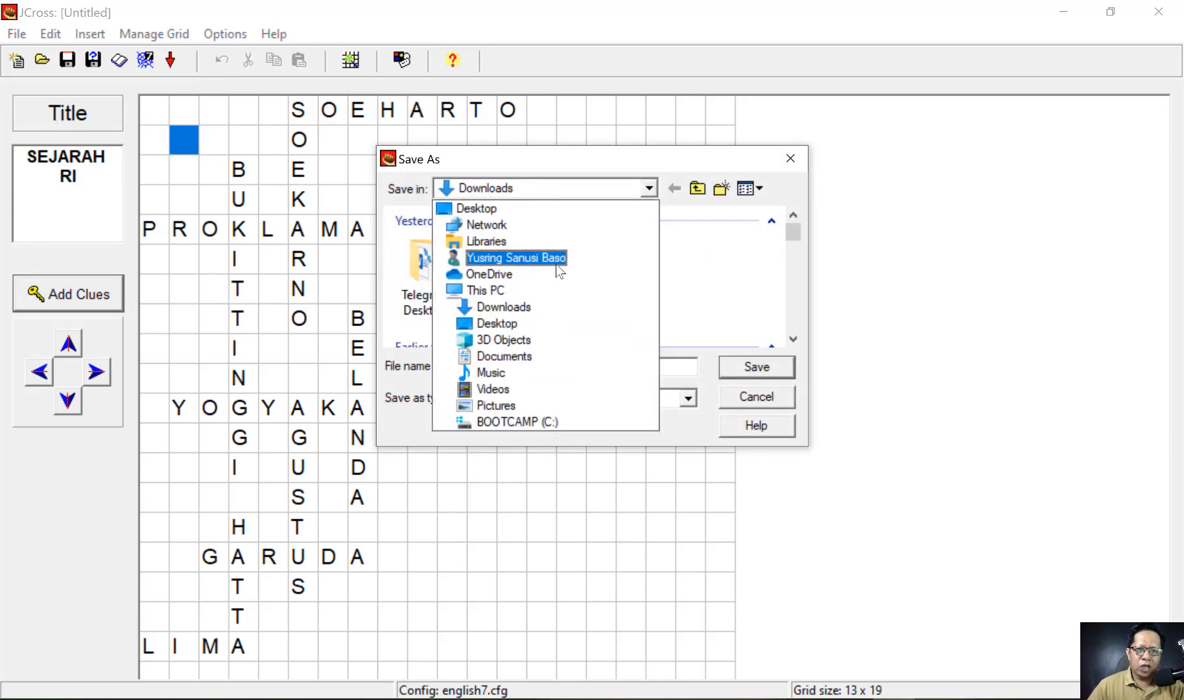
pyautogui.click(511, 308)
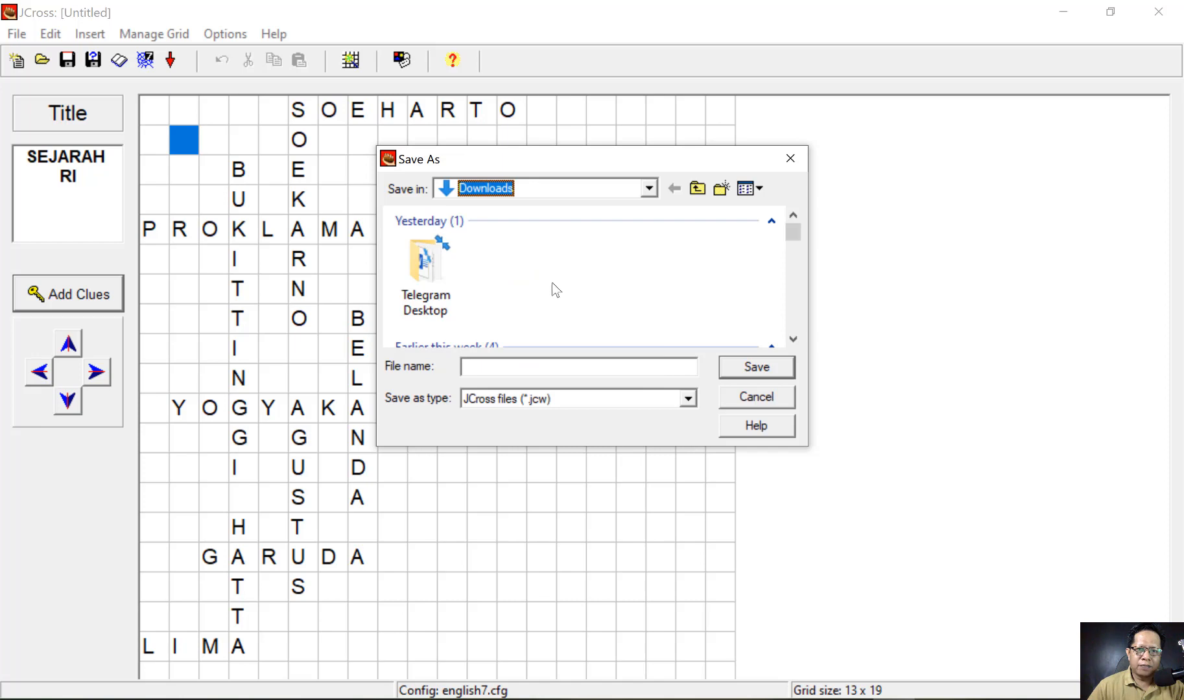
pyautogui.click(551, 190)
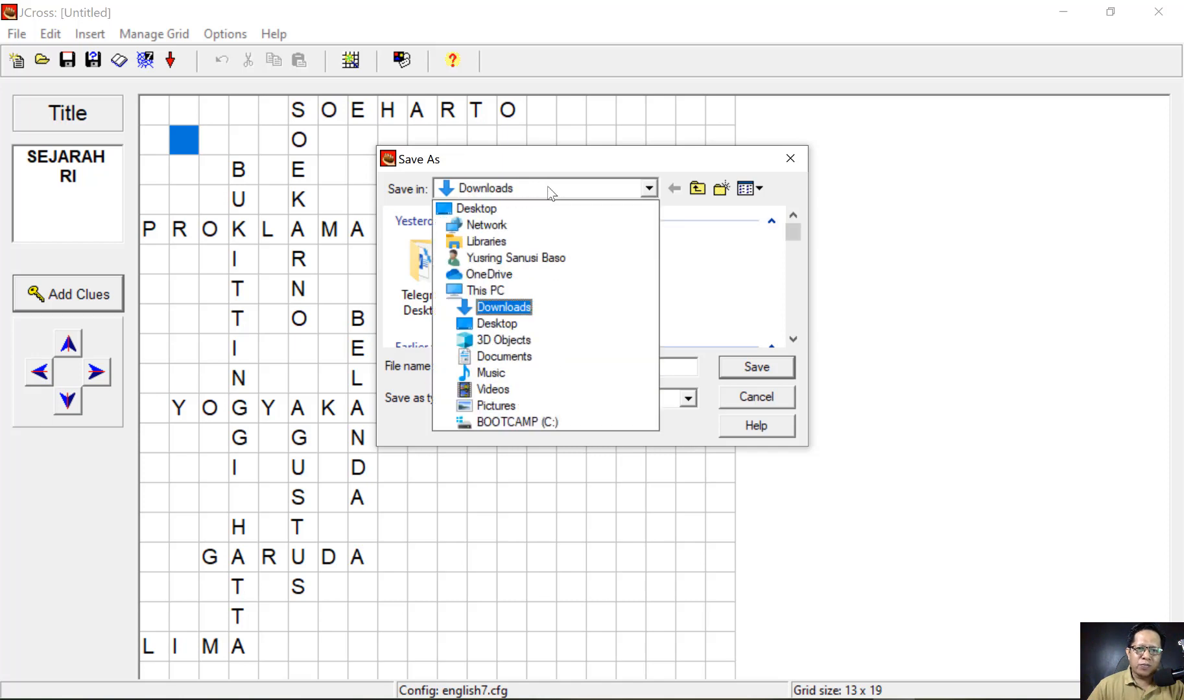
pyautogui.click(504, 355)
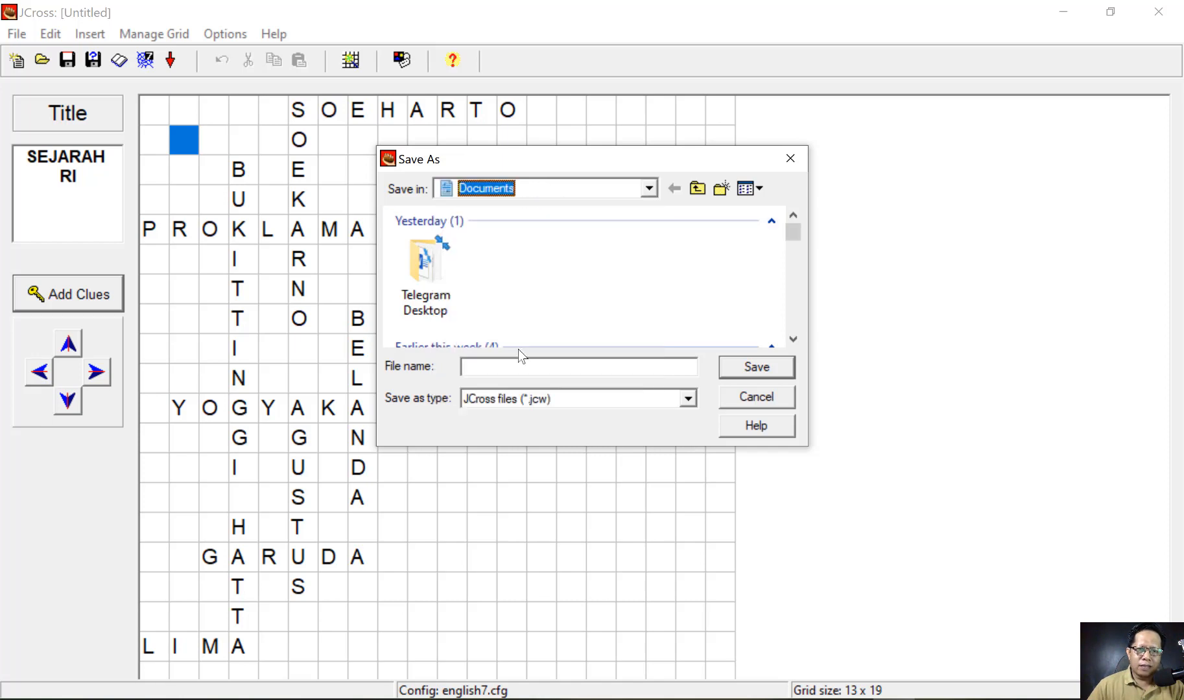
pyautogui.scroll(-8, 499, 289)
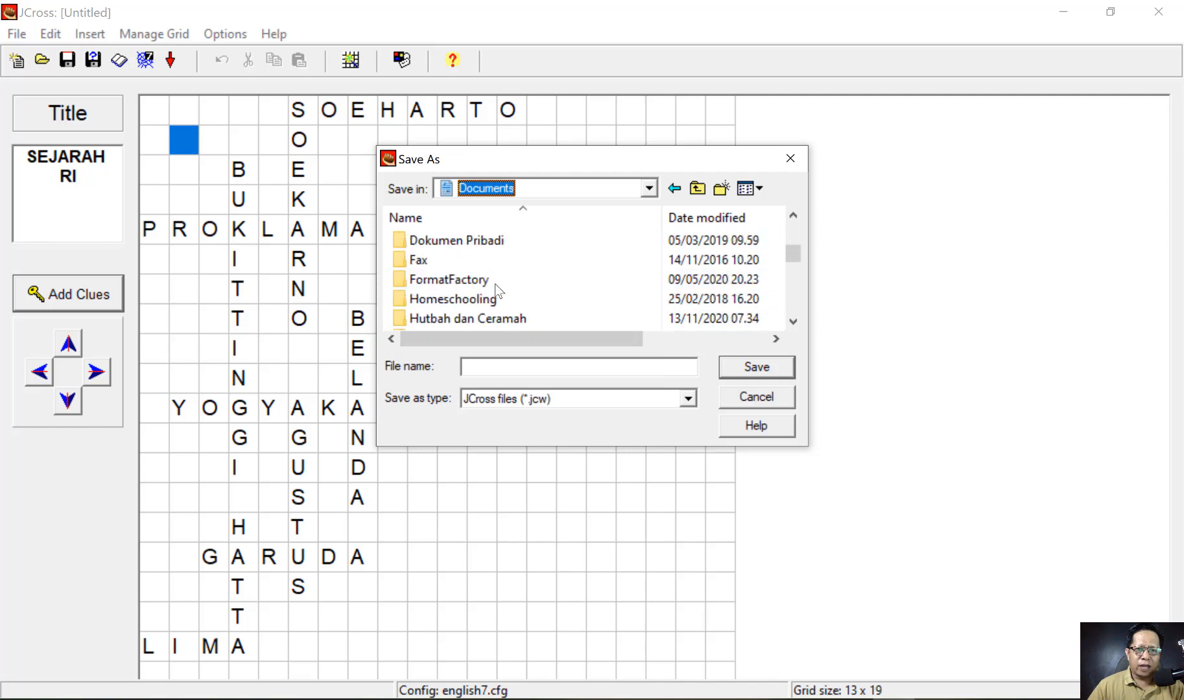
pyautogui.scroll(-1, 496, 289)
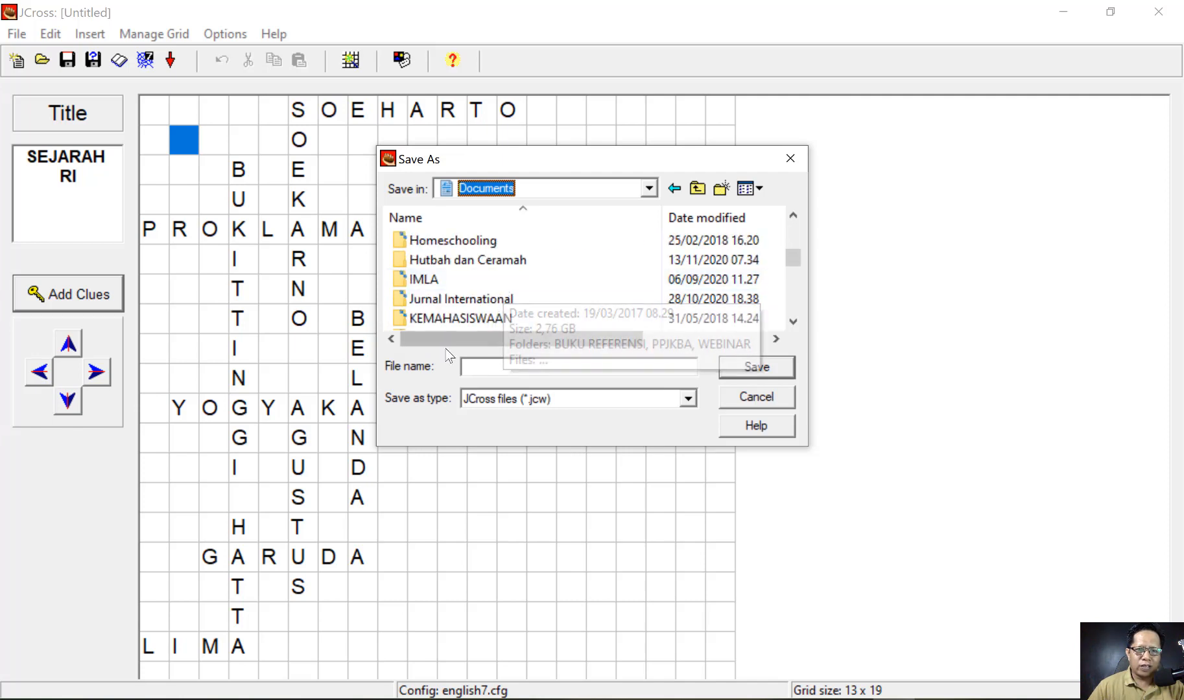
# - Create a new 'HOT POTATOES' folder in Documents and open it
pyautogui.click(721, 190)
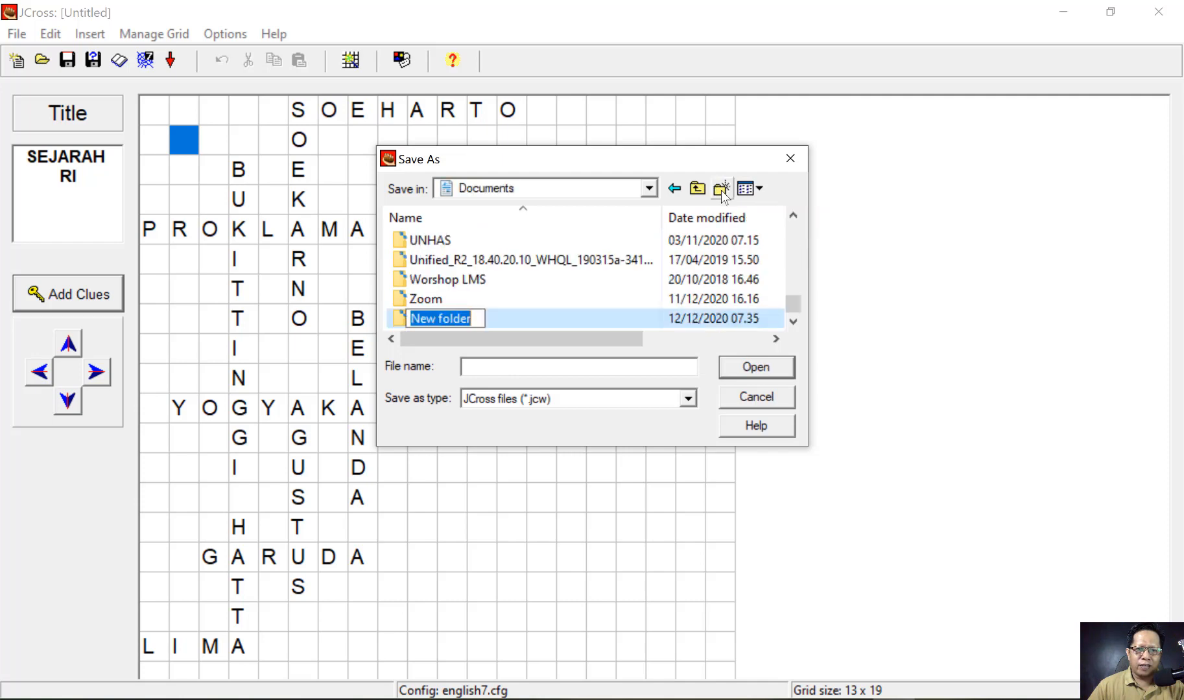
pyautogui.write('HOTP')
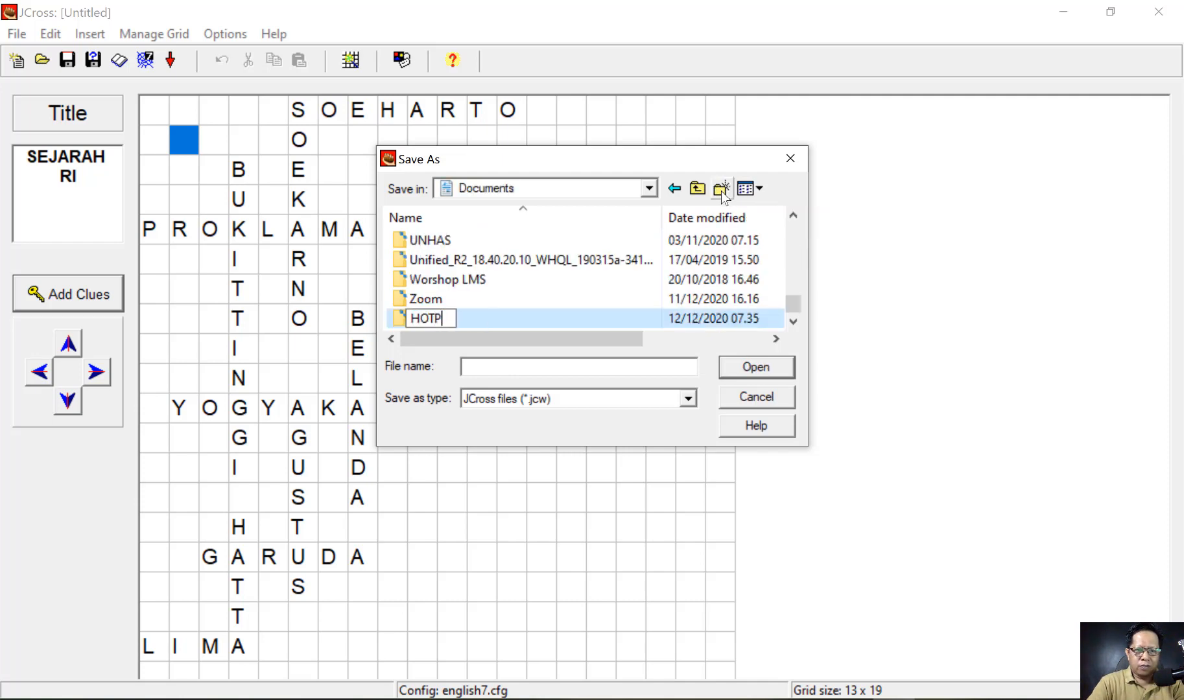
pyautogui.press('BackSpace')
pyautogui.write('POTATOES')
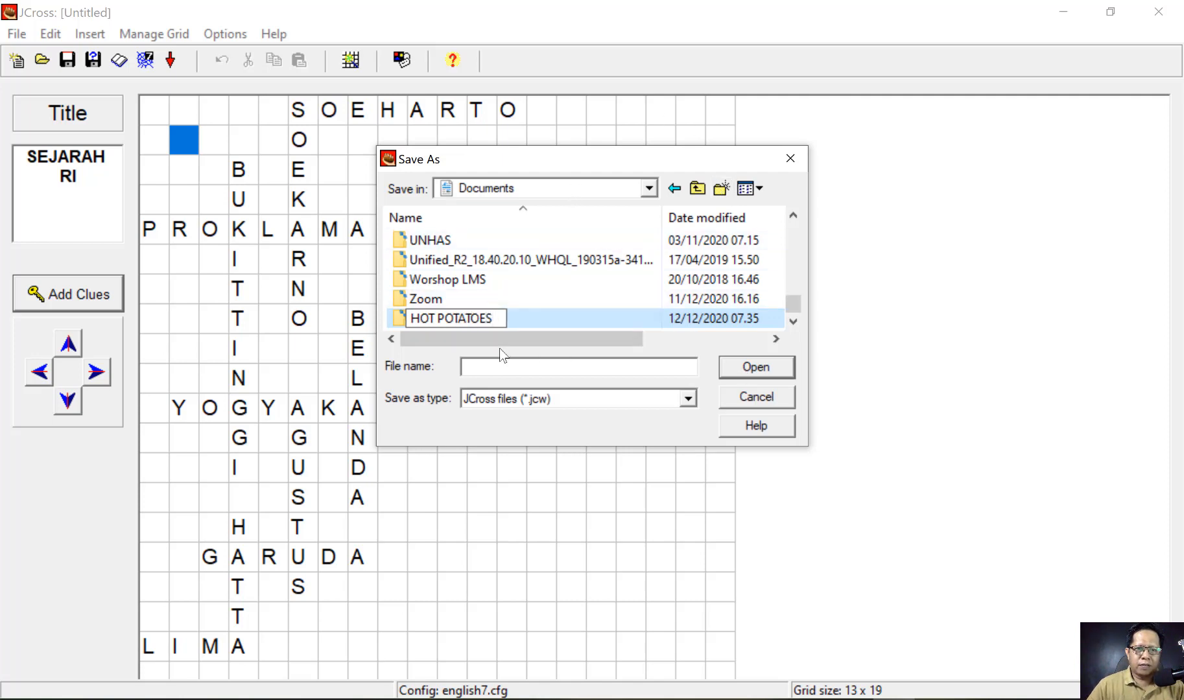
pyautogui.click(399, 316)
pyautogui.doubleClick(402, 318)
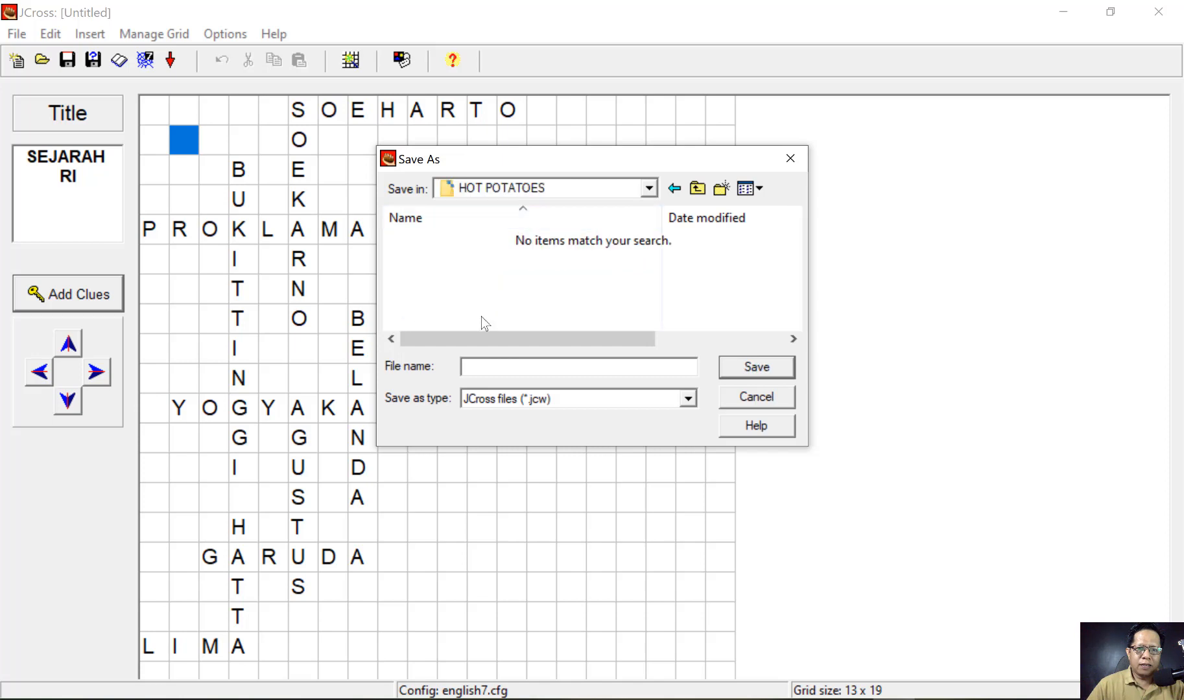
# - Save the crossword there as sejarah-RI.jcw
pyautogui.click(484, 368)
pyautogui.write('sejarah')
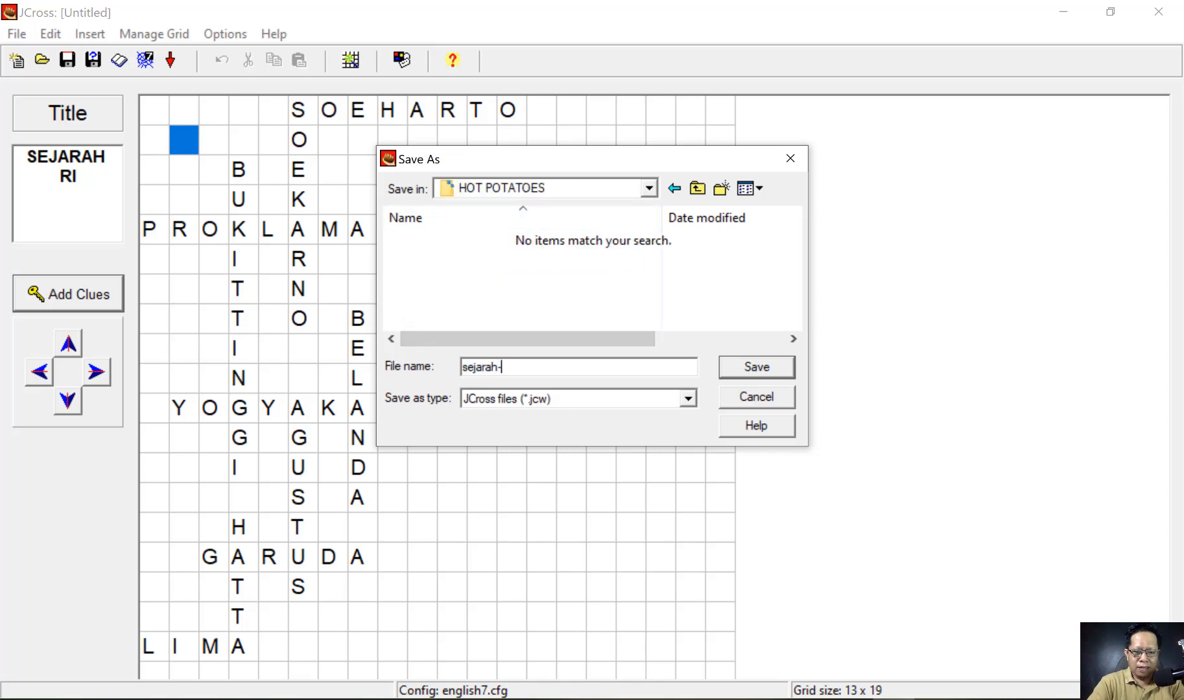
pyautogui.write('-RI')
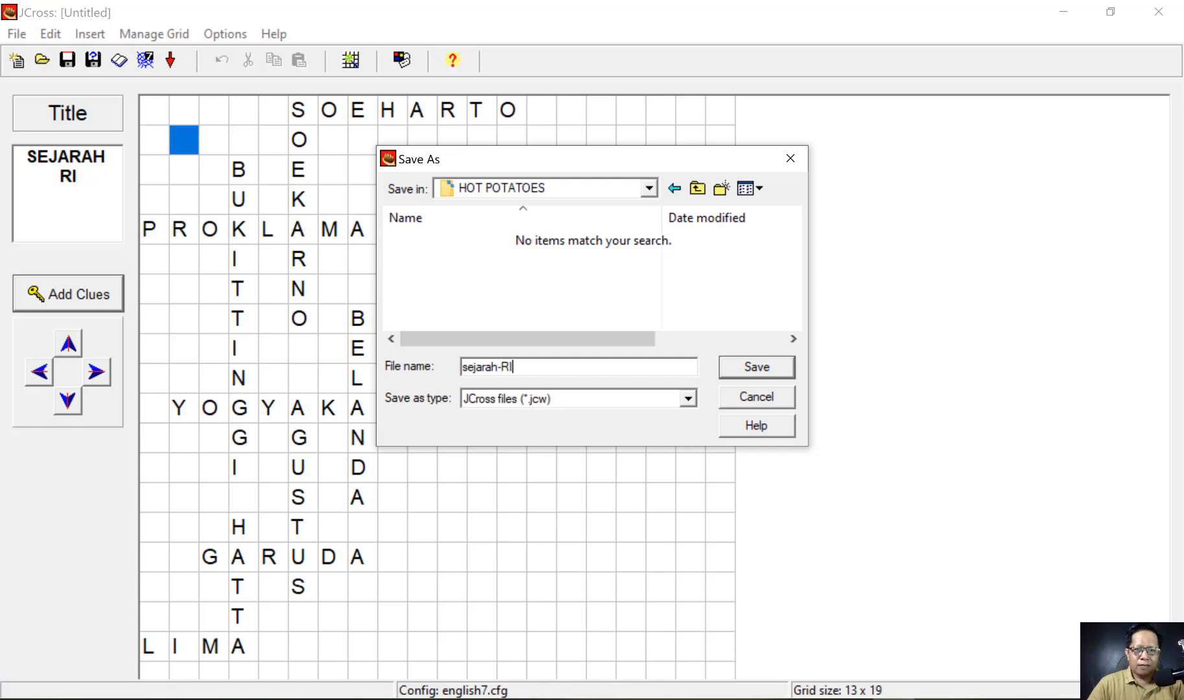
pyautogui.doubleClick(500, 367)
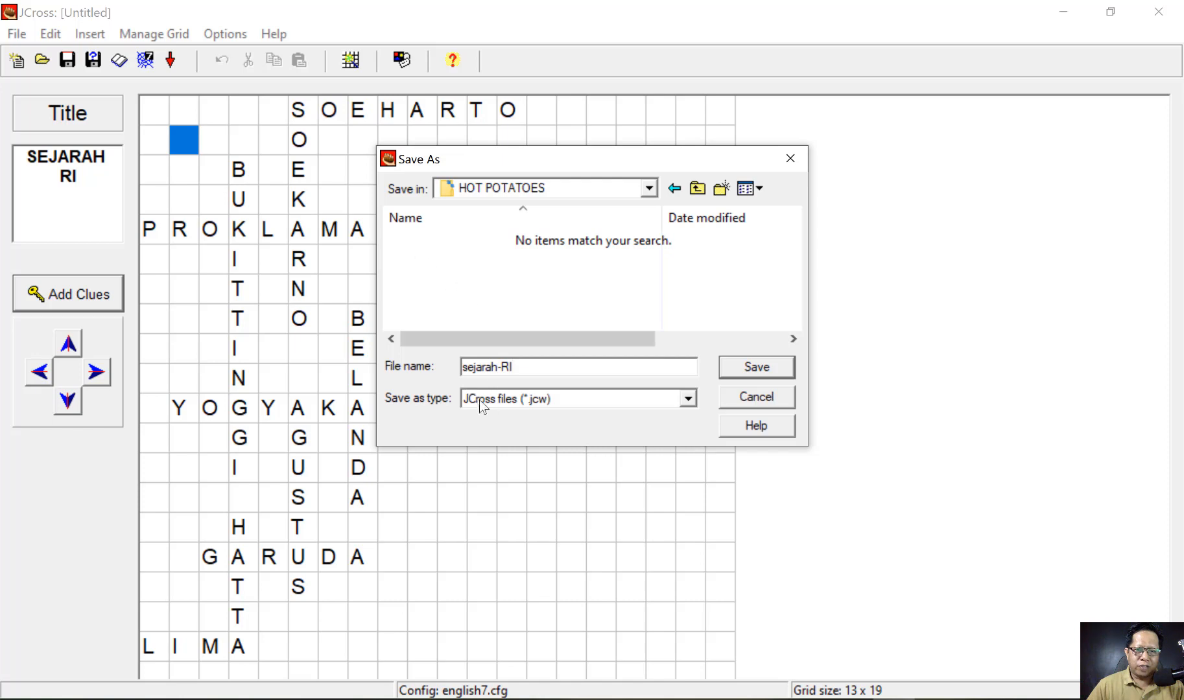
pyautogui.click(745, 371)
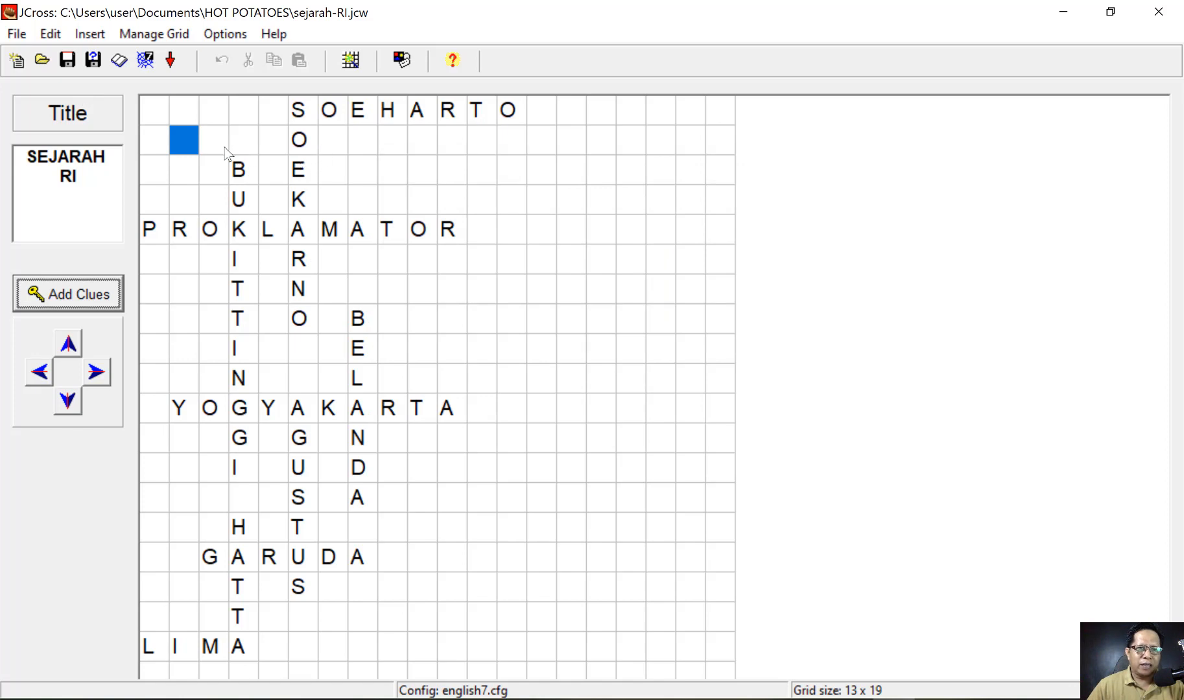
# - Export the crossword web page as sejarah-RI.htm into Documents\HOT POTATOES and view it in the browser
pyautogui.click(146, 60)
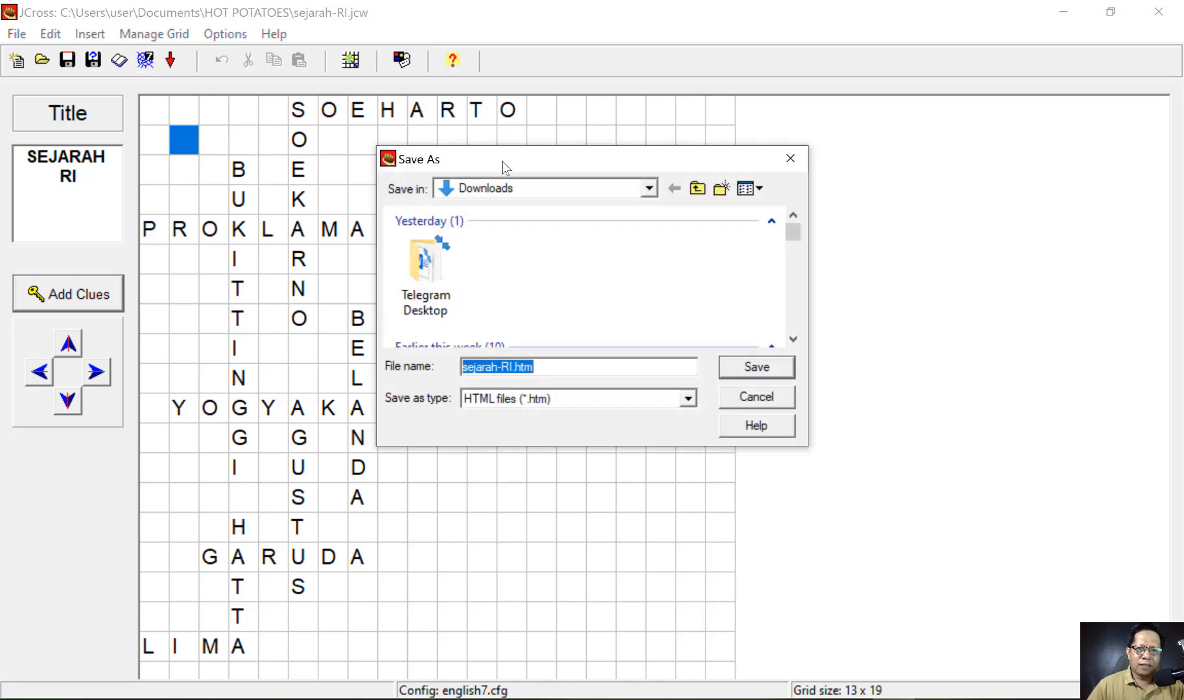
pyautogui.click(525, 187)
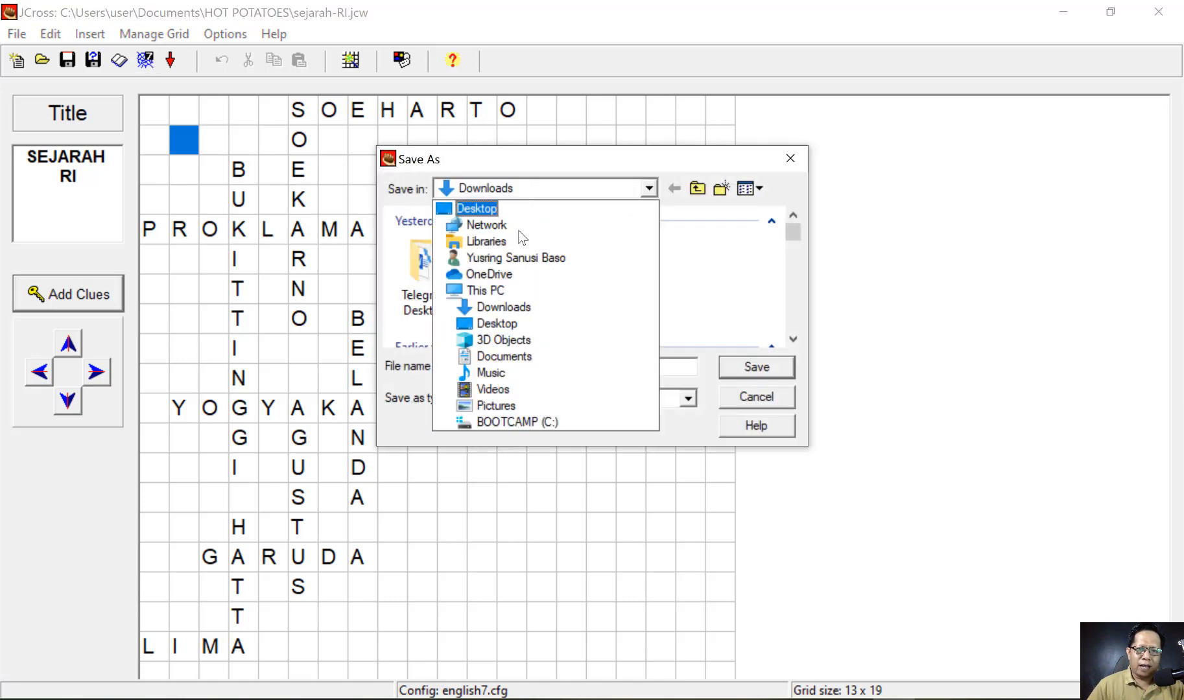
pyautogui.click(504, 355)
pyautogui.scroll(-5, 463, 264)
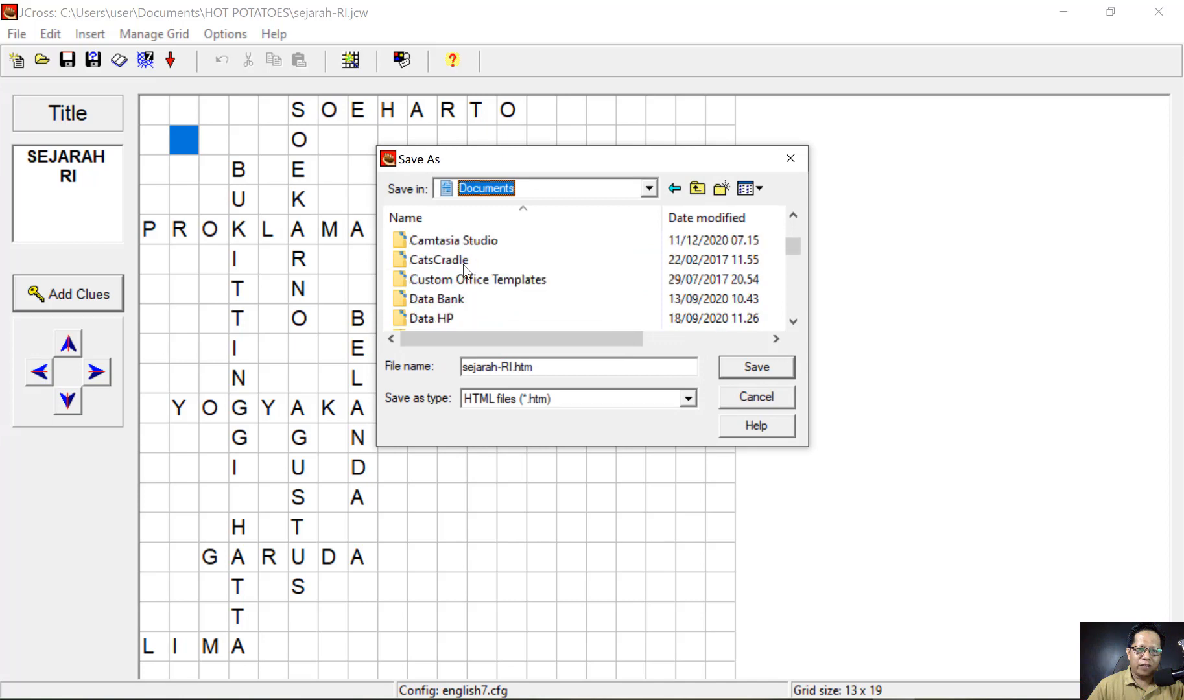
pyautogui.doubleClick(455, 317)
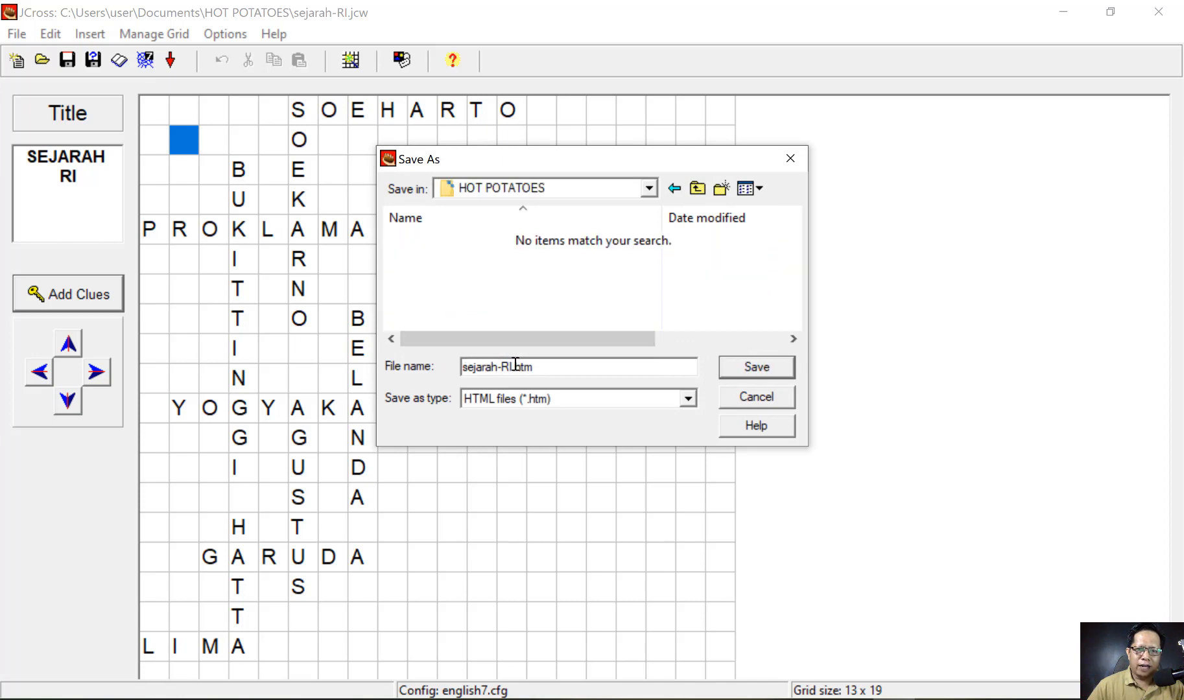
pyautogui.click(734, 372)
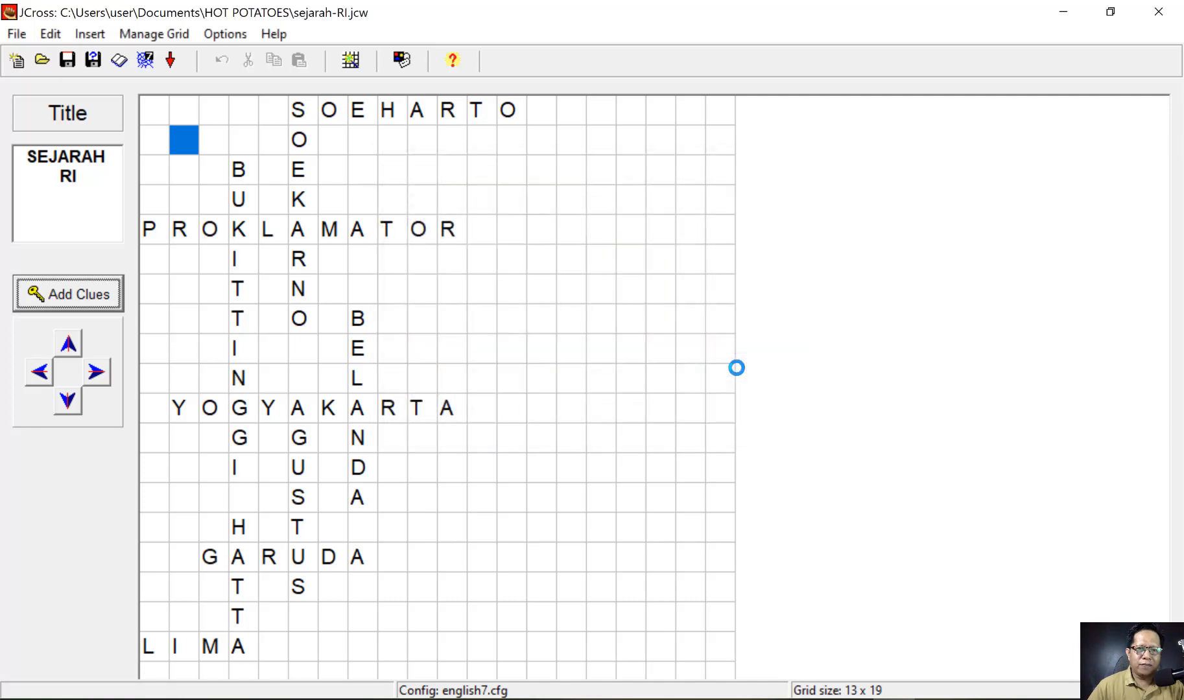
pyautogui.click(577, 354)
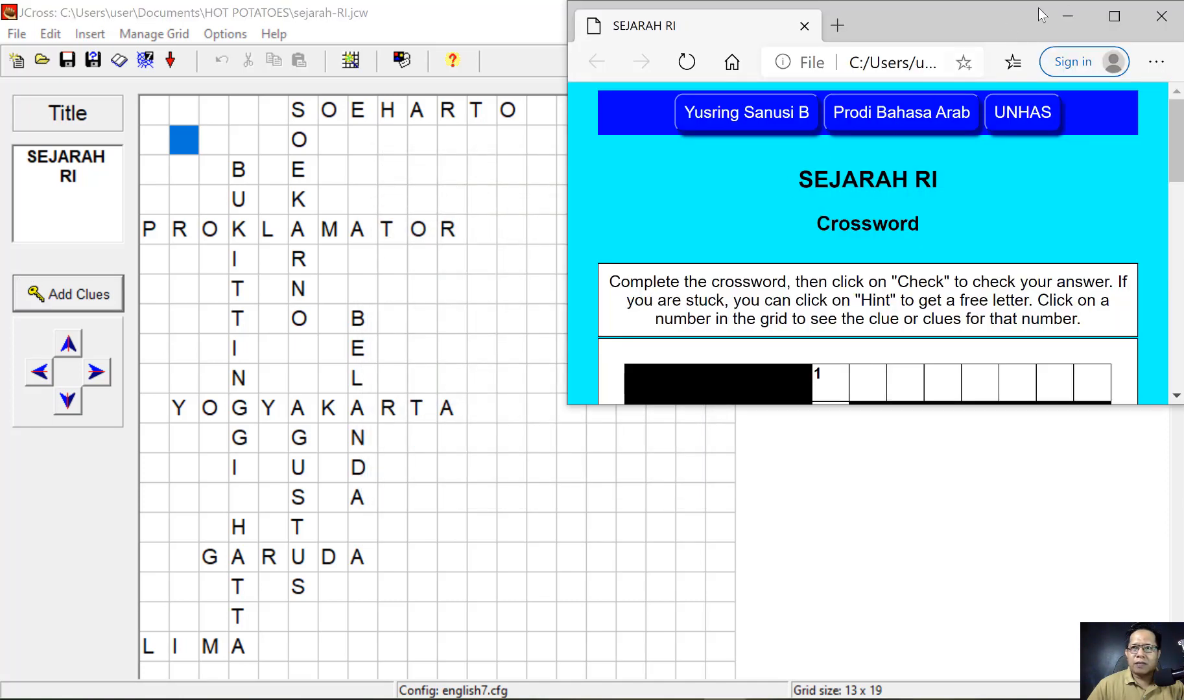
# - Maximize Edge, show square 1's clues on the SEJARAH RI page, then return to JCross
pyautogui.click(1114, 16)
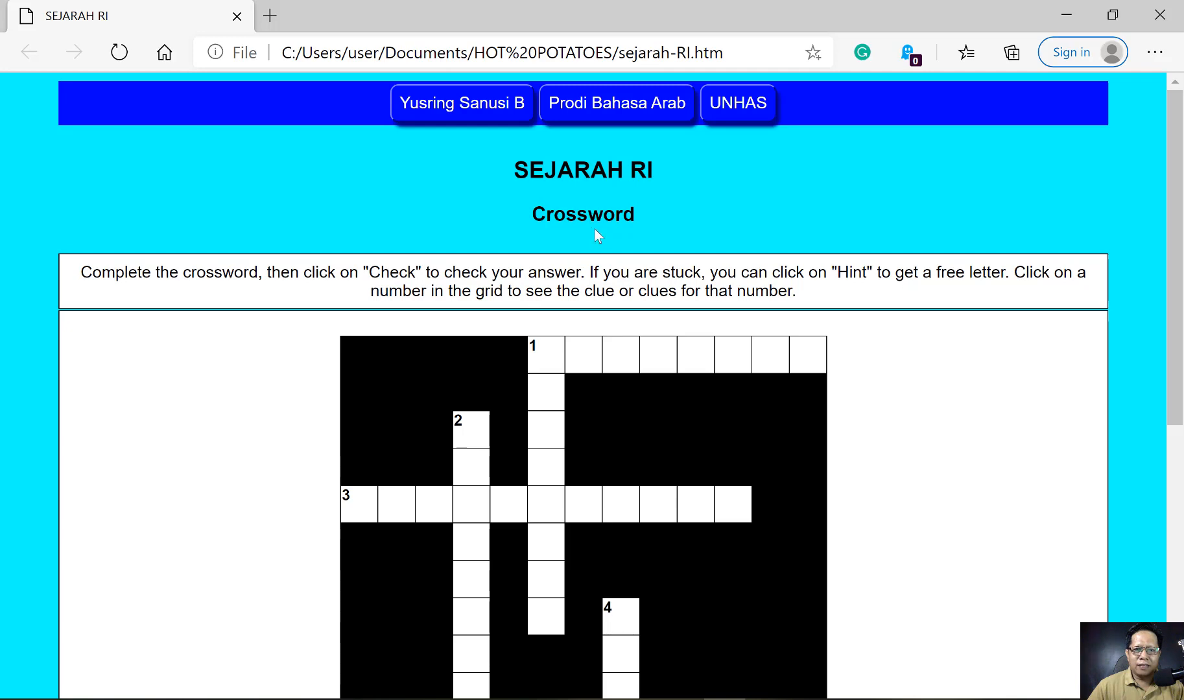
pyautogui.scroll(-2, 555, 278)
pyautogui.scroll(3, 627, 253)
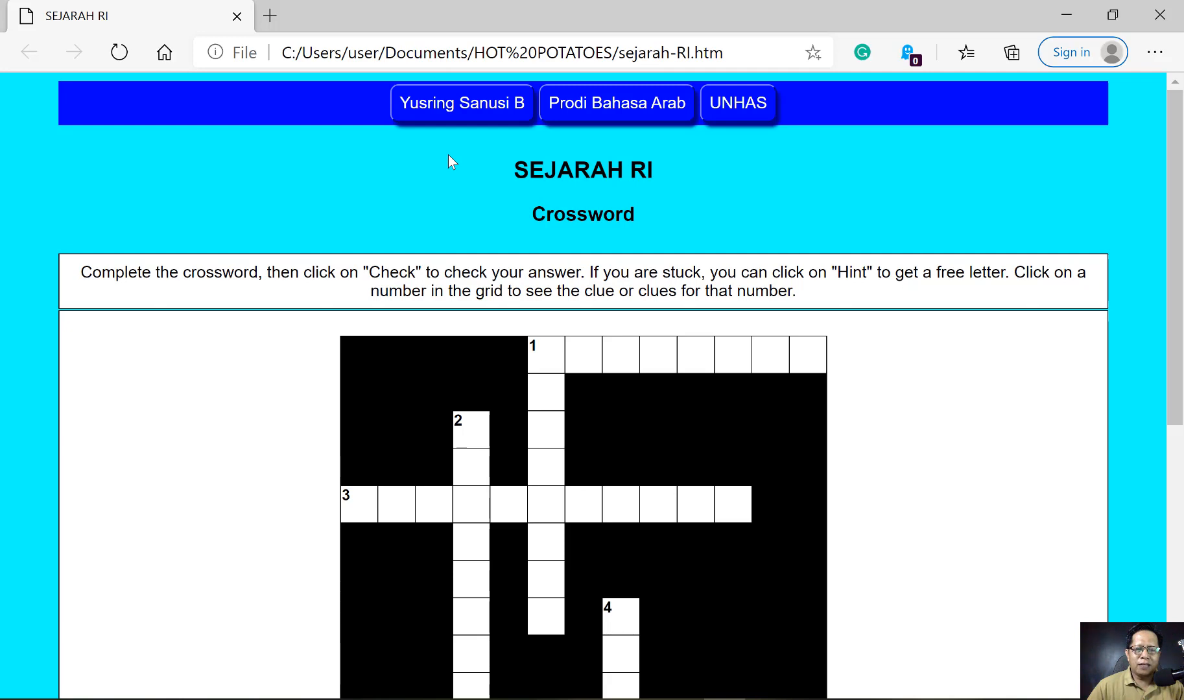
pyautogui.scroll(-7, 441, 201)
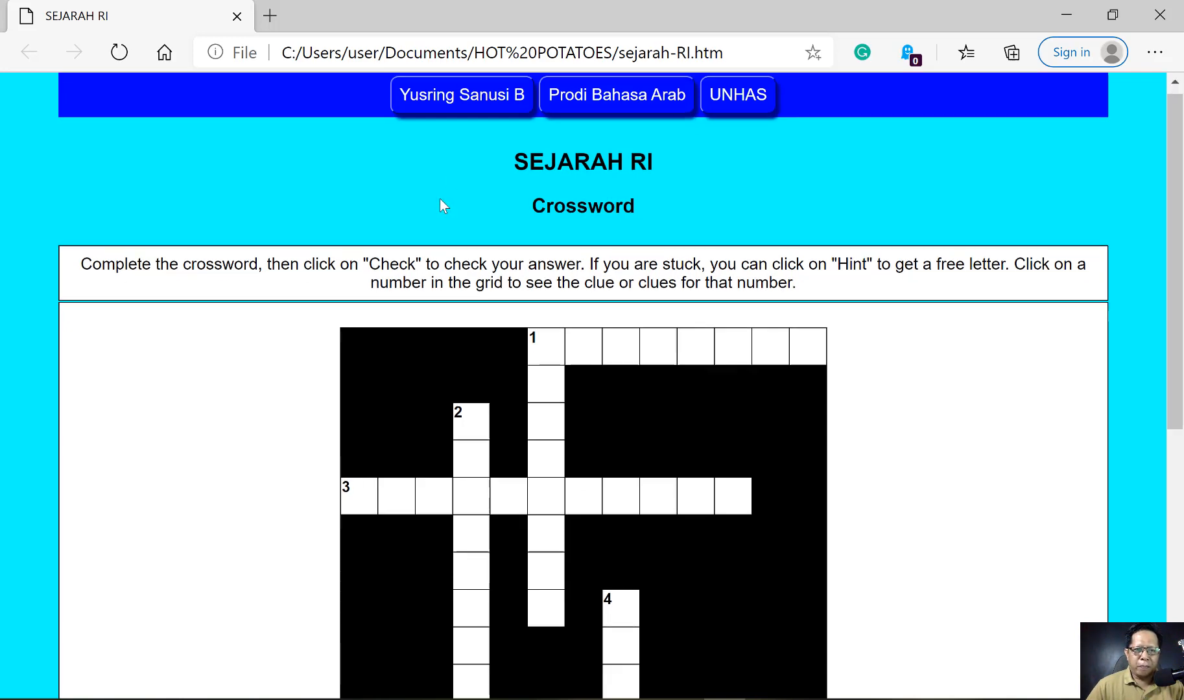
pyautogui.scroll(4, 440, 200)
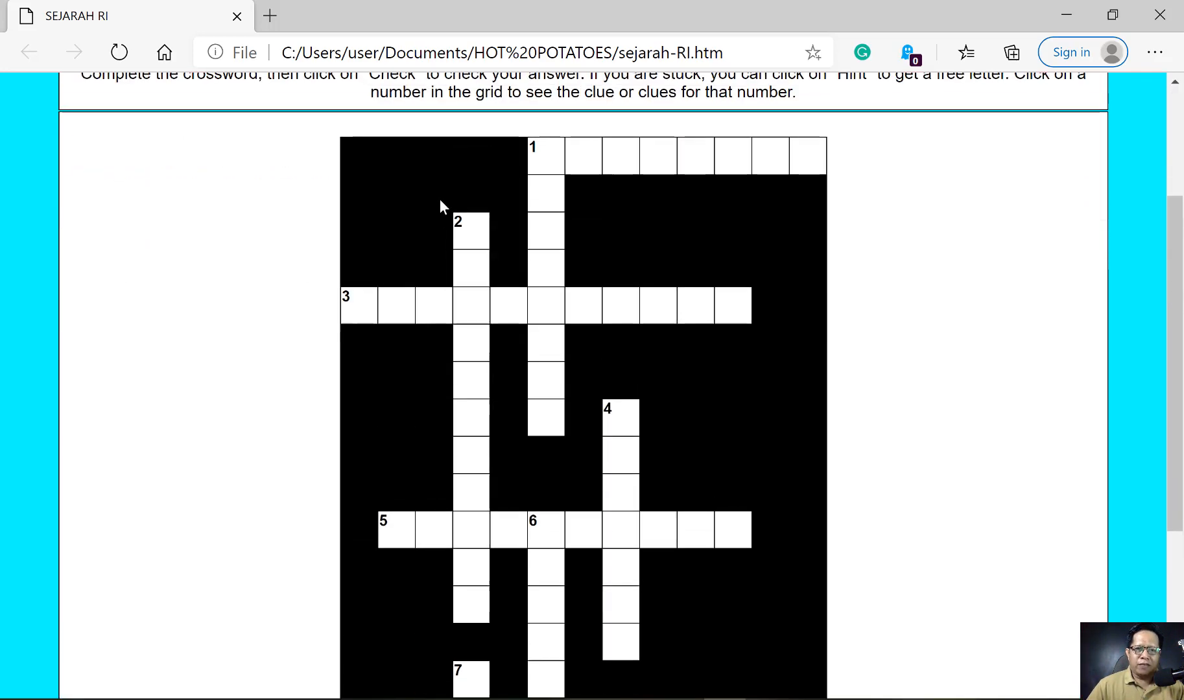
pyautogui.scroll(-4, 440, 200)
pyautogui.scroll(1, 790, 444)
pyautogui.scroll(6, 791, 445)
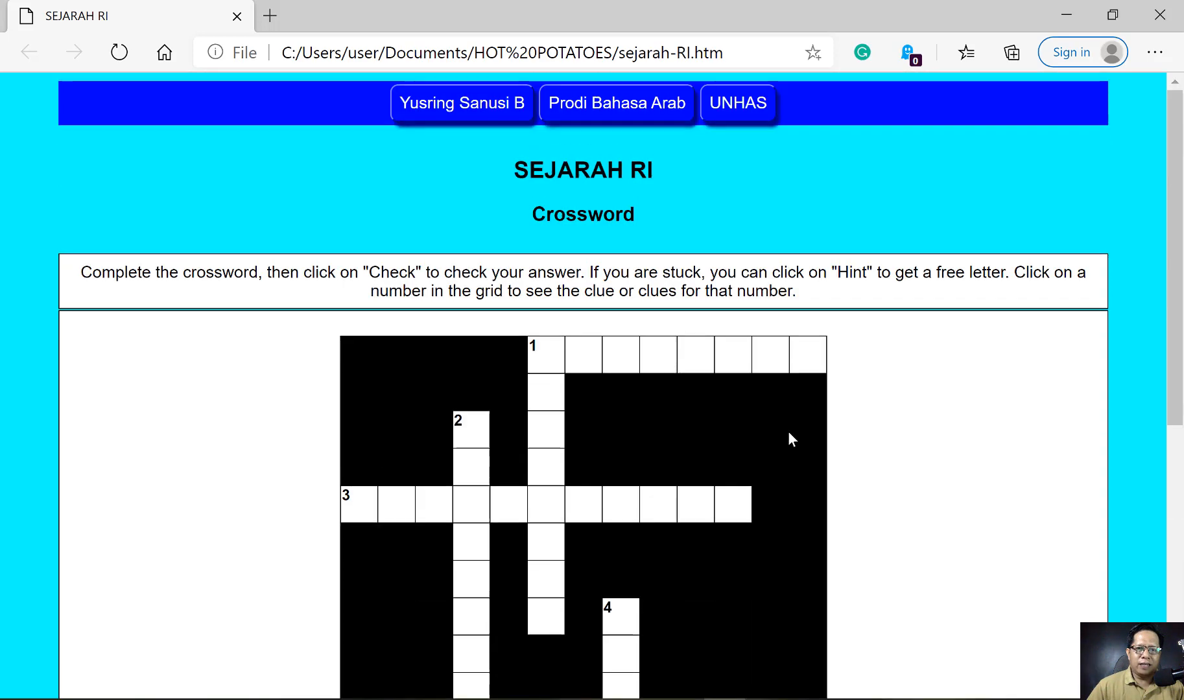
pyautogui.click(533, 347)
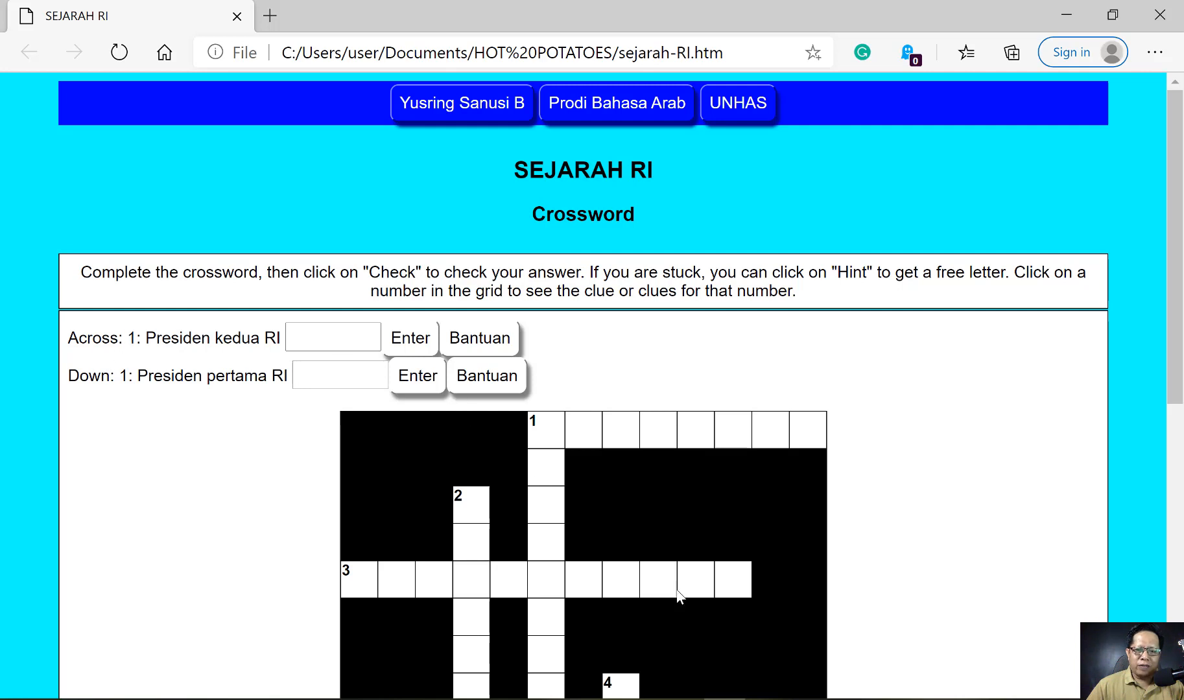
pyautogui.press('F10')
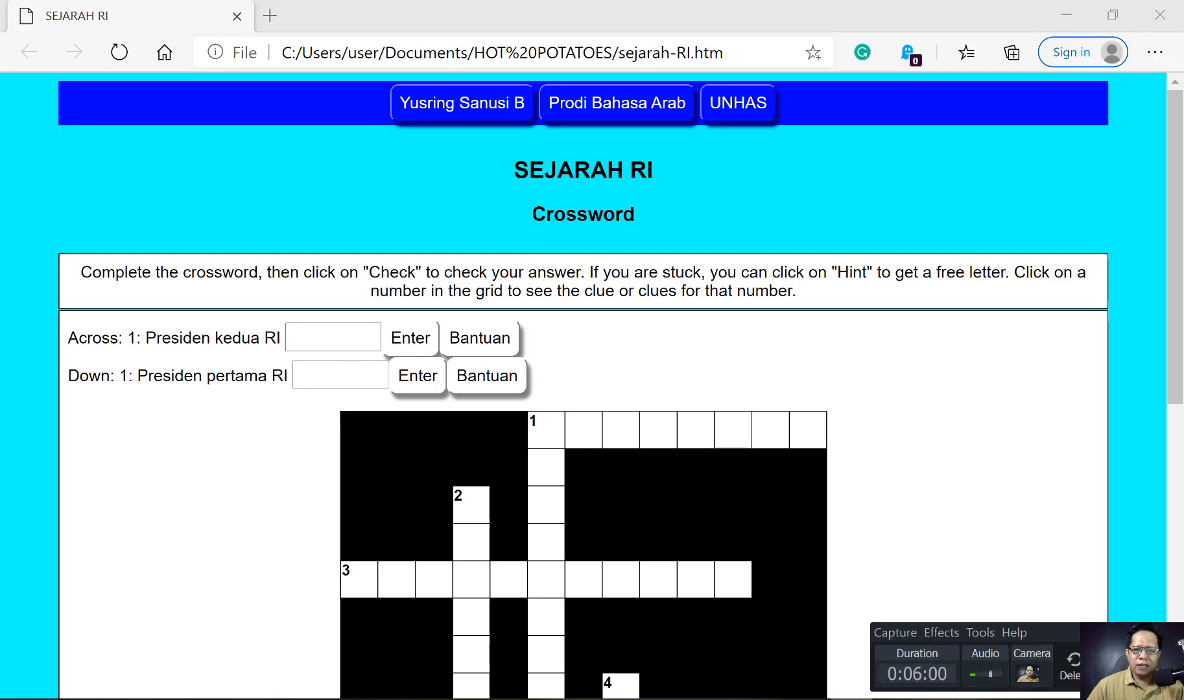
pyautogui.press('F9')
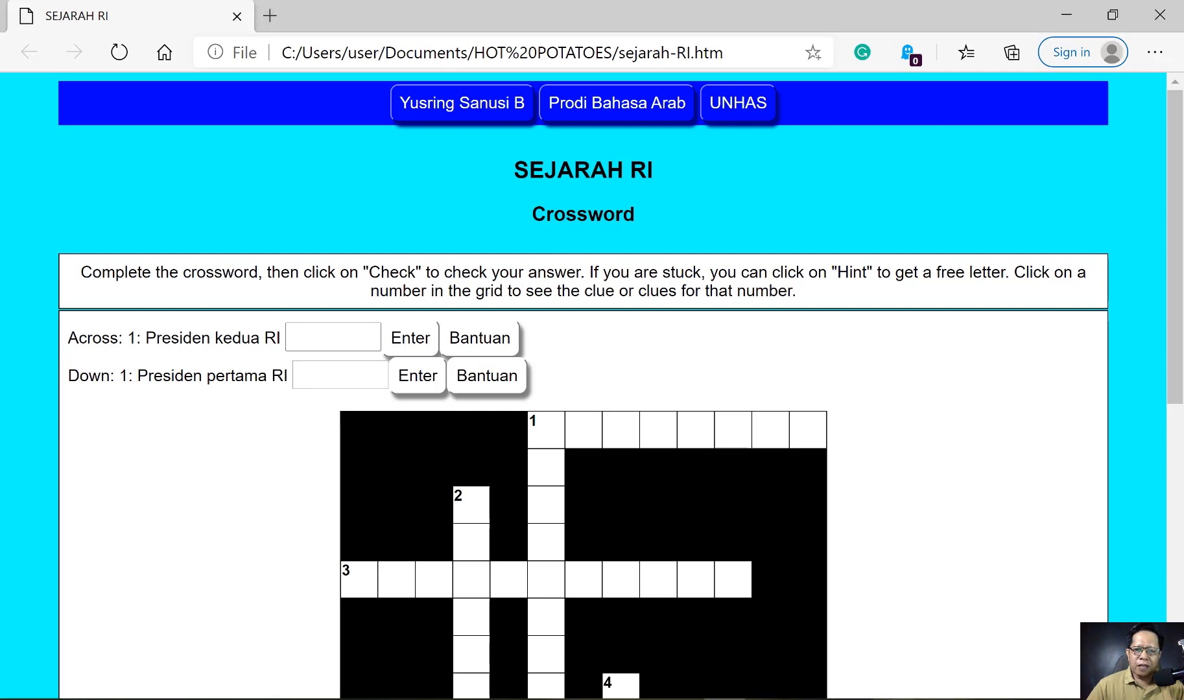
pyautogui.hotkey('alt', 'Tab')
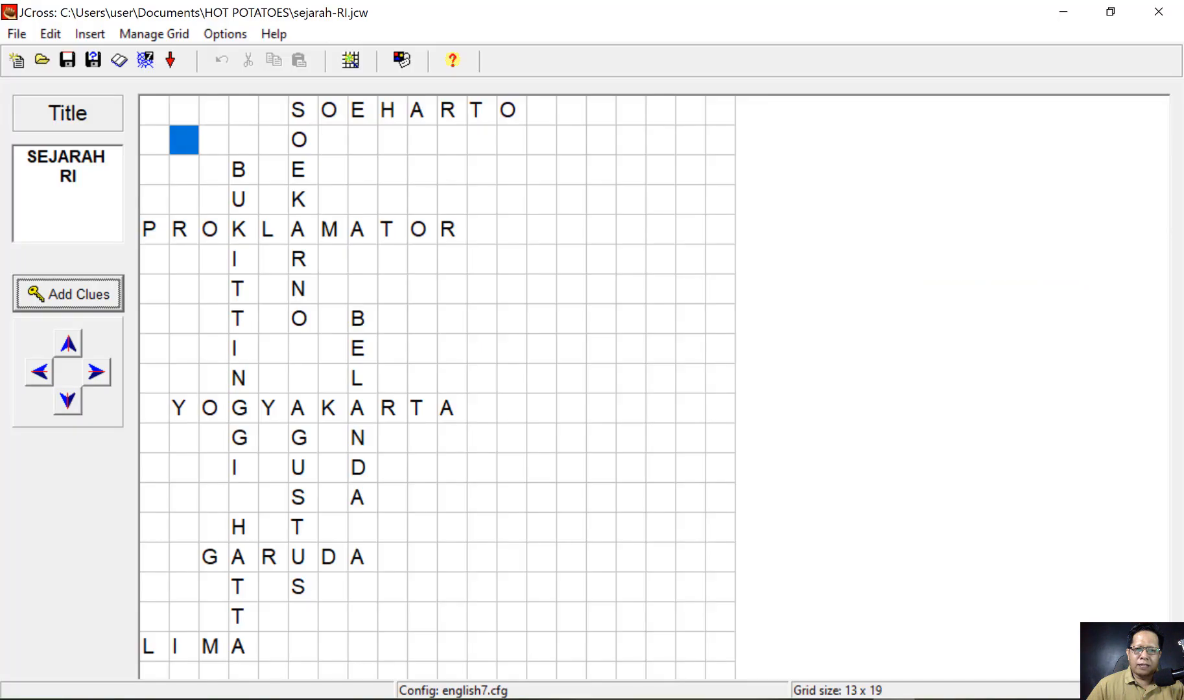
# - In Configure Output, replace the subtitle 'Crossword' with 'SOAL TEKA TEKI SILANG'
pyautogui.click(225, 33)
pyautogui.click(271, 58)
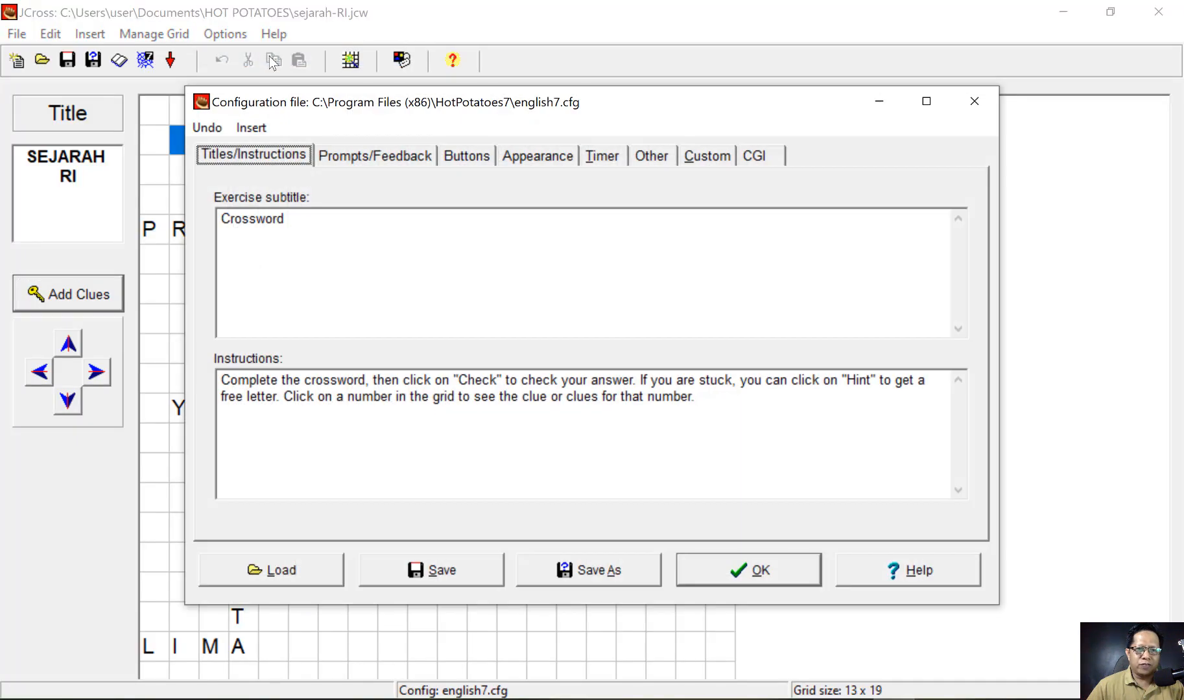
pyautogui.click(248, 221)
pyautogui.doubleClick(248, 221)
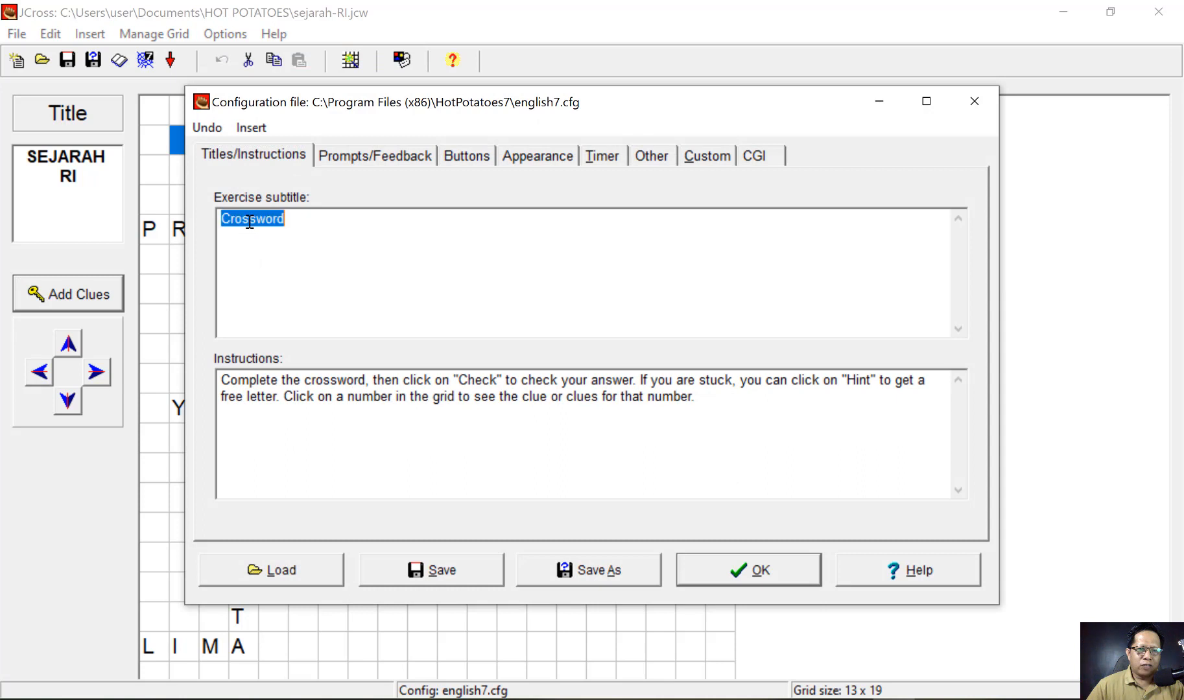
pyautogui.press('BackSpace')
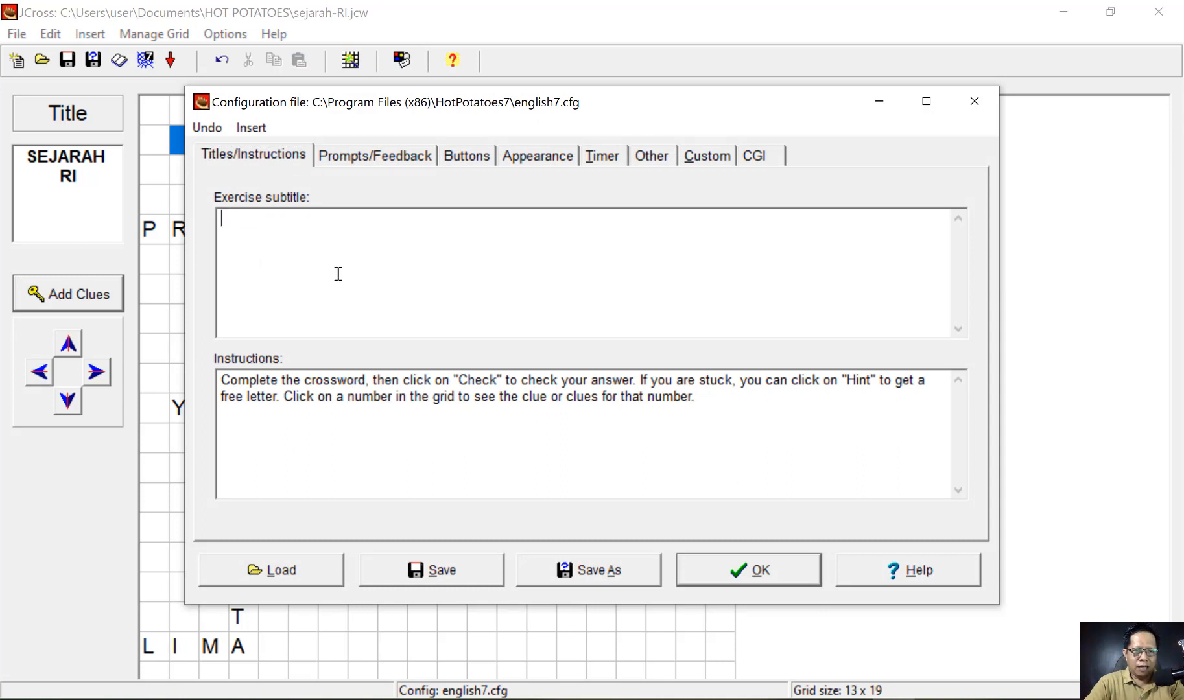
pyautogui.write('SOAL ')
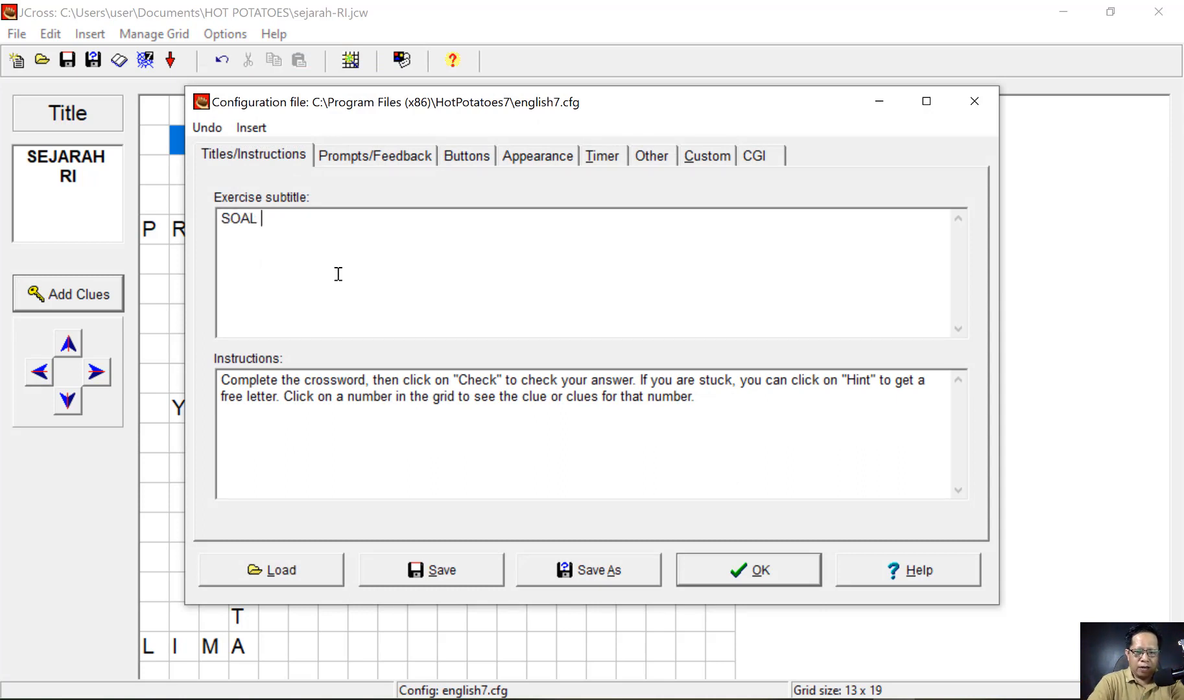
pyautogui.write('TEKA TEK')
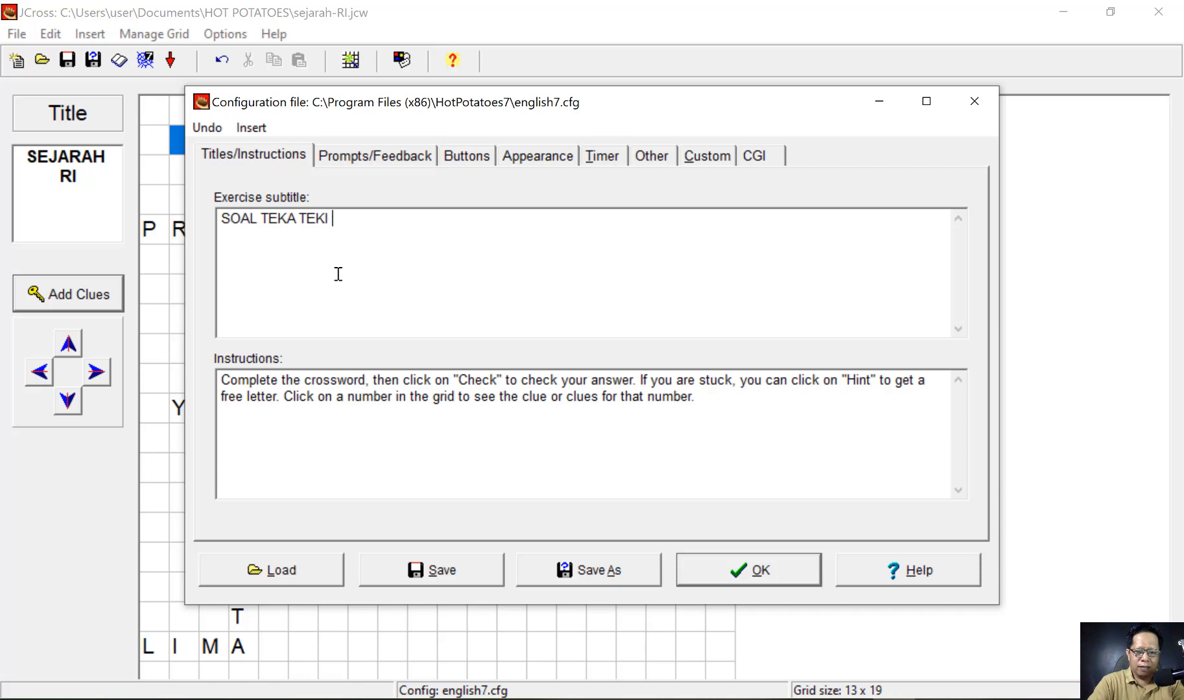
pyautogui.write('I SILANG')
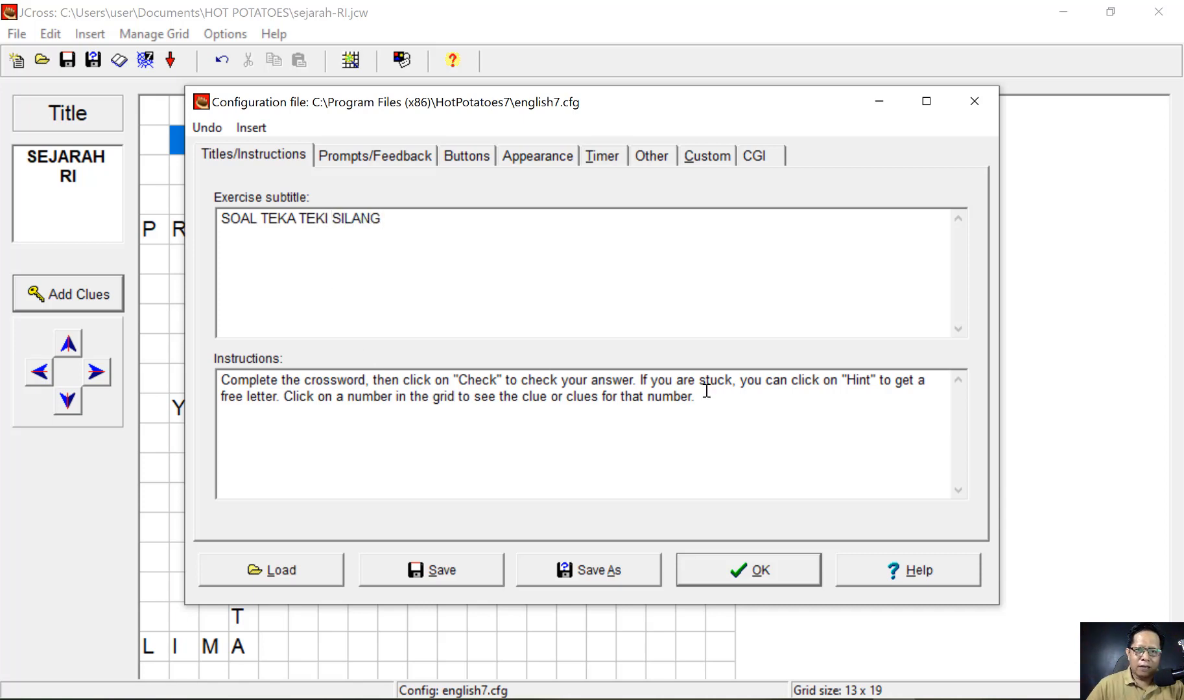
# - Select and review the English instructions text on the Titles/Instructions tab
pyautogui.moveTo(698, 383); pyautogui.dragTo(207, 389)
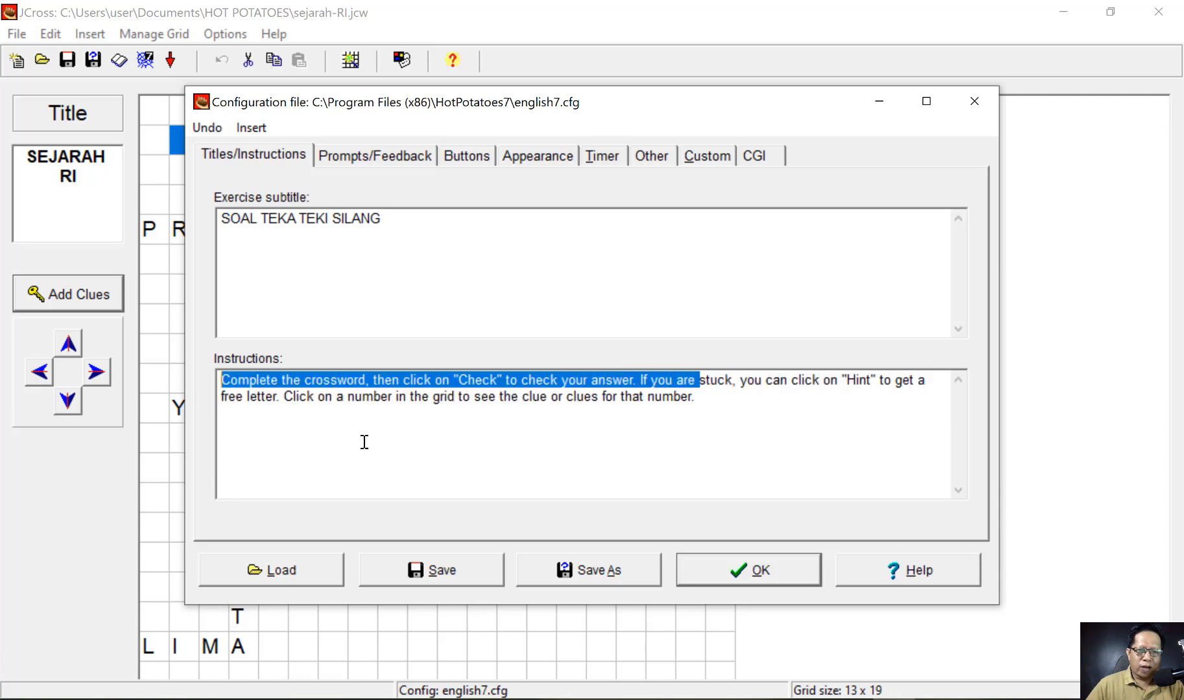
pyautogui.moveTo(364, 443); pyautogui.dragTo(373, 434)
pyautogui.click(275, 403)
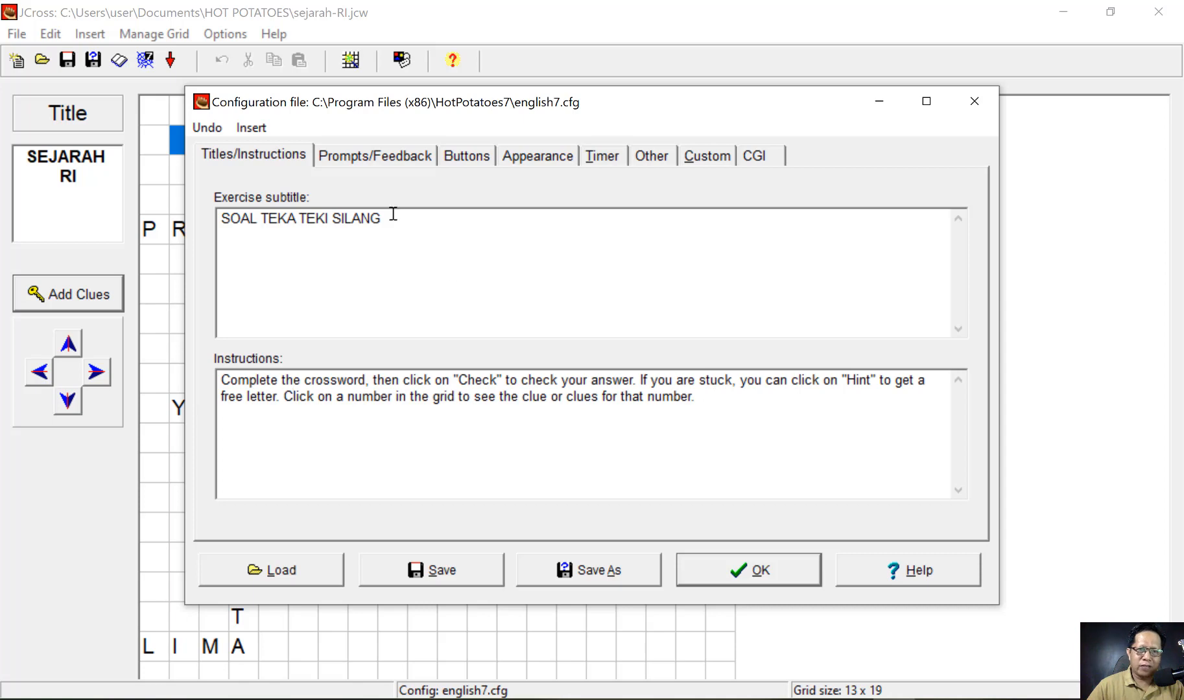
pyautogui.click(373, 156)
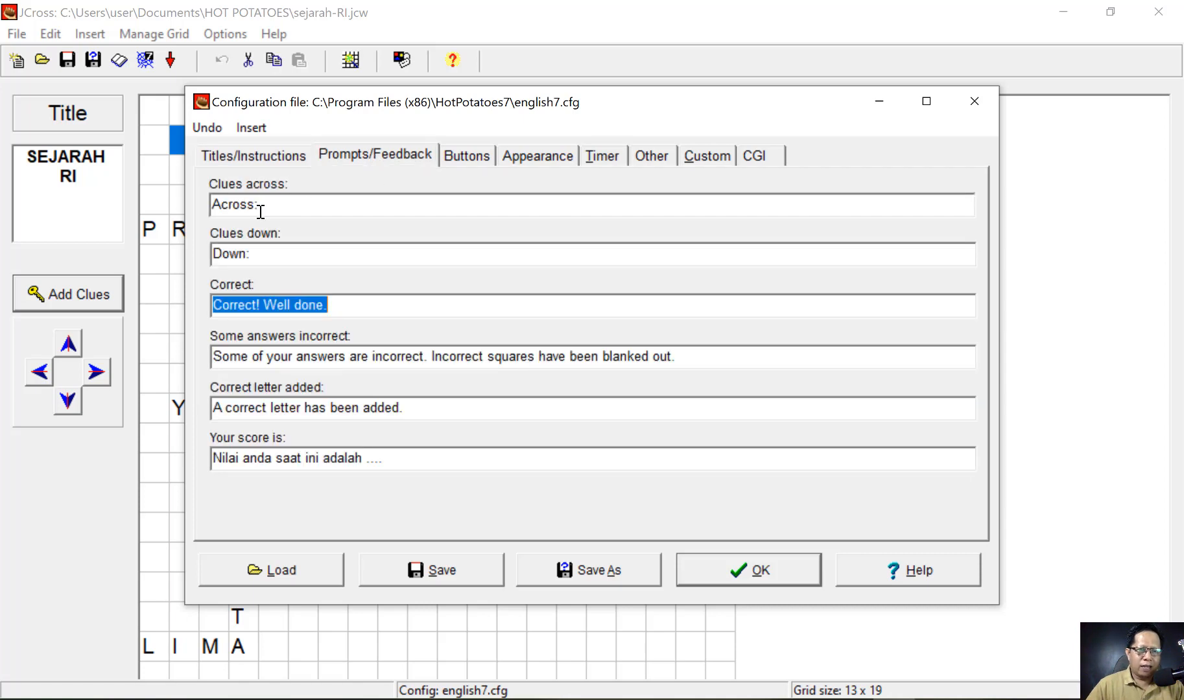
# - Rename the Across and Down clue headings to 'Mendatar' and 'Menurun'
pyautogui.moveTo(212, 205); pyautogui.dragTo(221, 205)
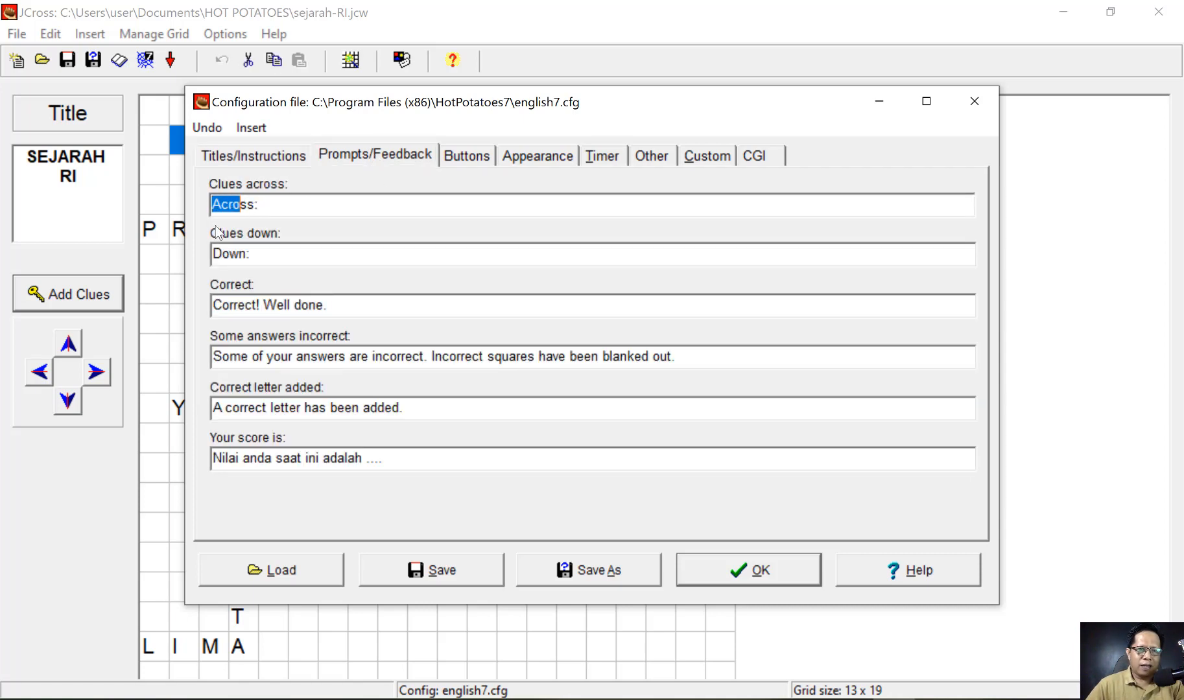
pyautogui.hotkey('shift', 'End')
pyautogui.write('Mendatar')
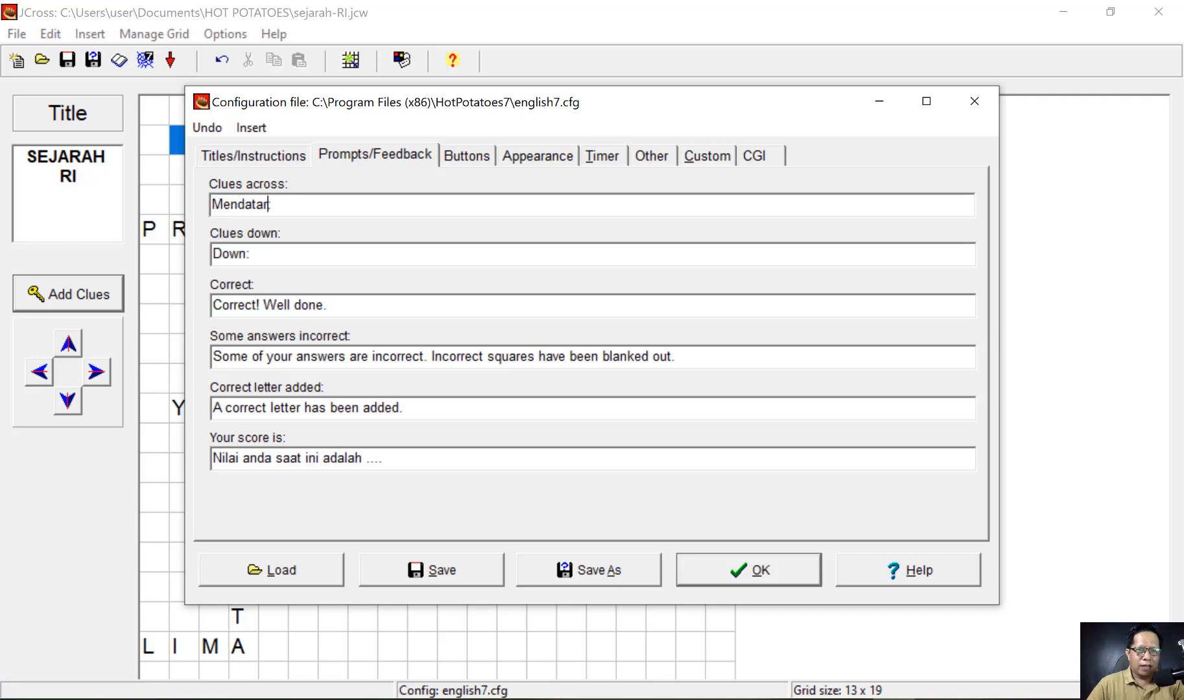
pyautogui.doubleClick(222, 253)
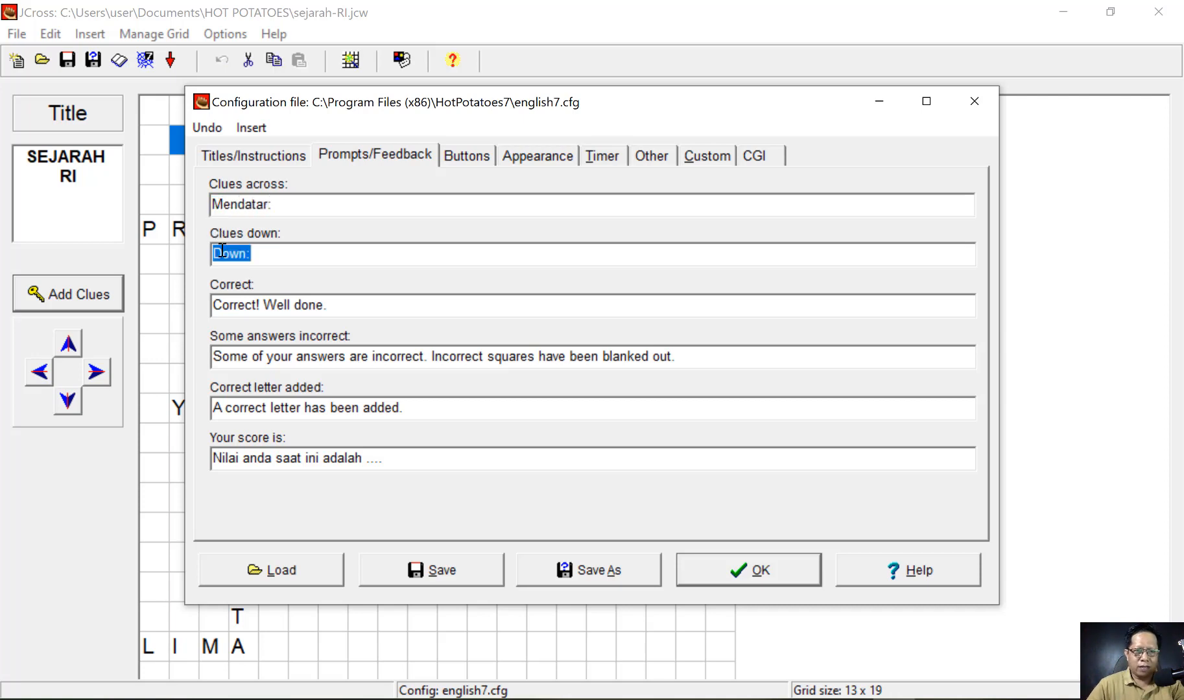
pyautogui.press('Left')
pyautogui.press('Left')
pyautogui.hotkey('shift', 'Right')
pyautogui.hotkey('shift', 'Right')
pyautogui.hotkey('shift', 'Right')
pyautogui.hotkey('shift', 'Right')
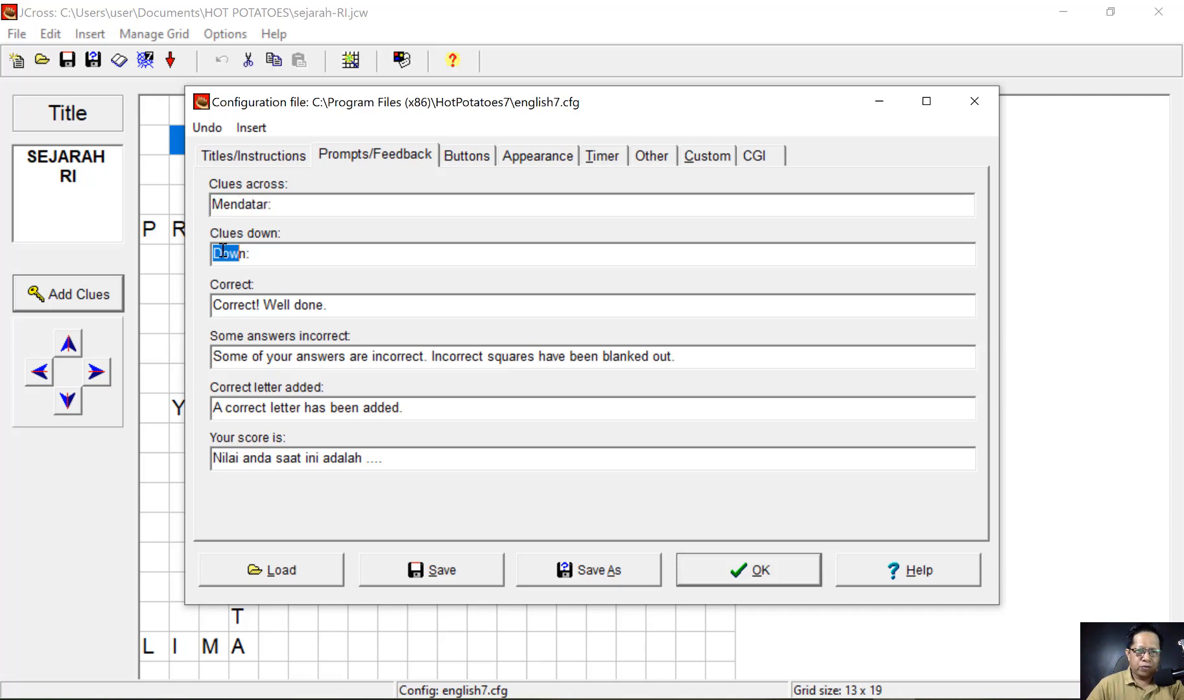
pyautogui.write('Menurun')
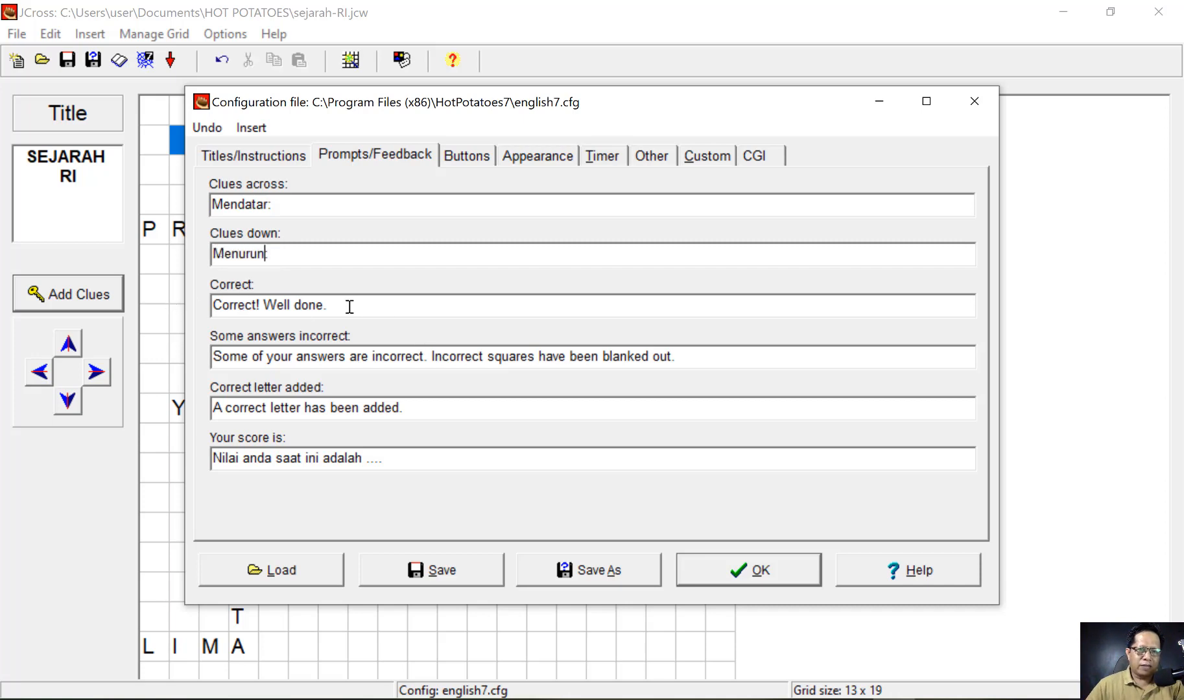
# - Replace the 'Correct! Well done.' message with 'Jawaban Anda Benar'
pyautogui.moveTo(346, 306); pyautogui.dragTo(184, 322)
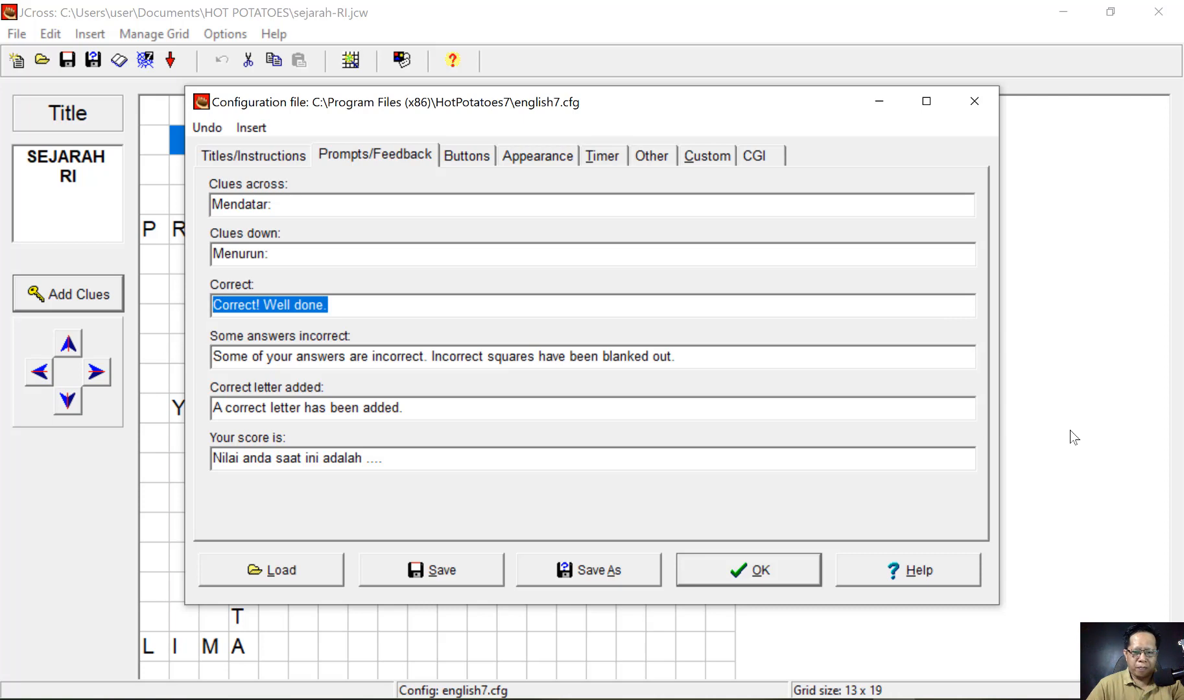
pyautogui.write('Bena')
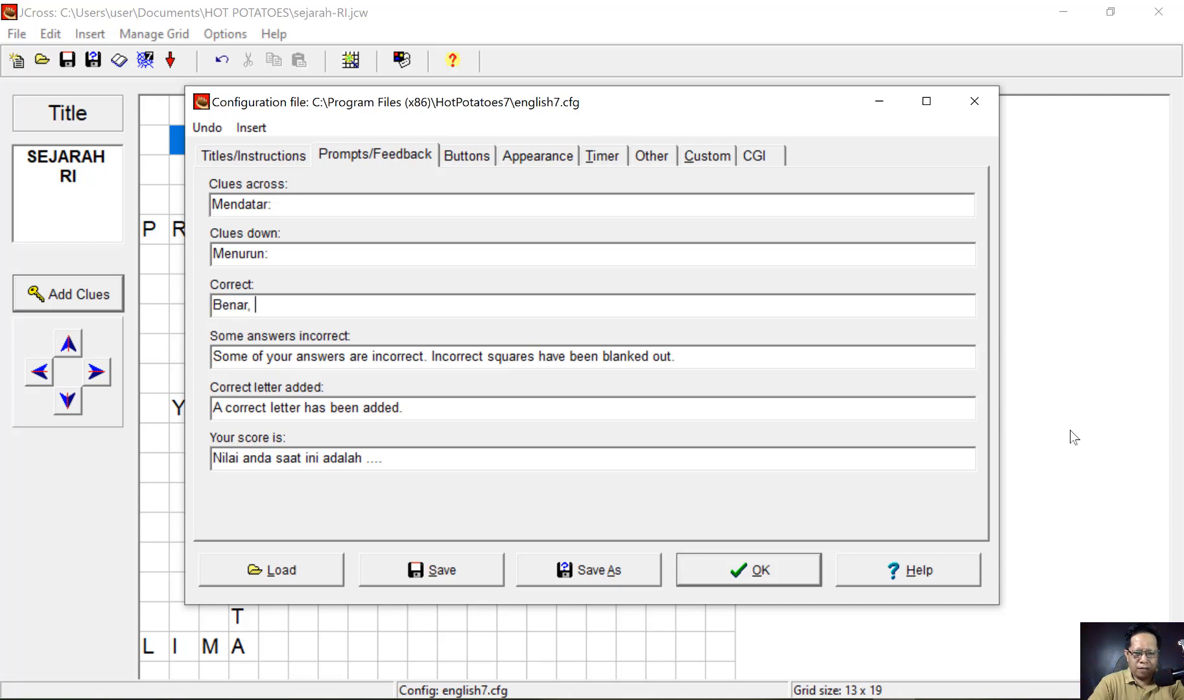
pyautogui.write('r')
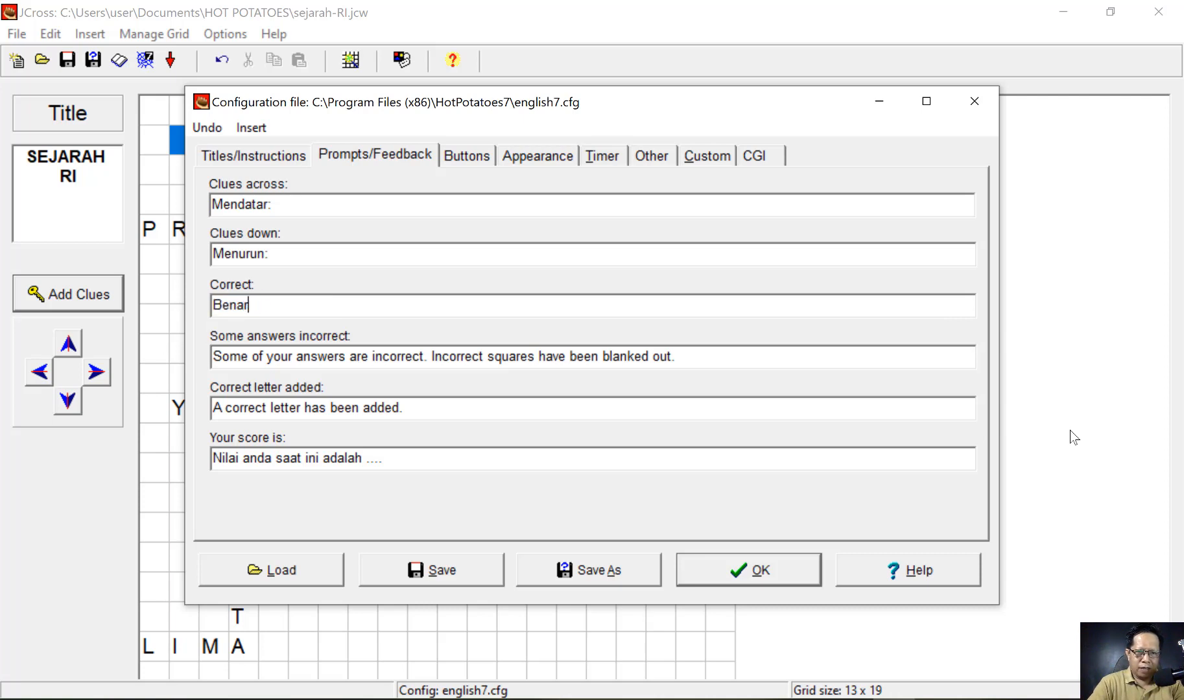
pyautogui.press('BackSpace')
pyautogui.press('BackSpace')
pyautogui.press('BackSpace')
pyautogui.press('BackSpace')
pyautogui.press('BackSpace')
pyautogui.write('Jawaban')
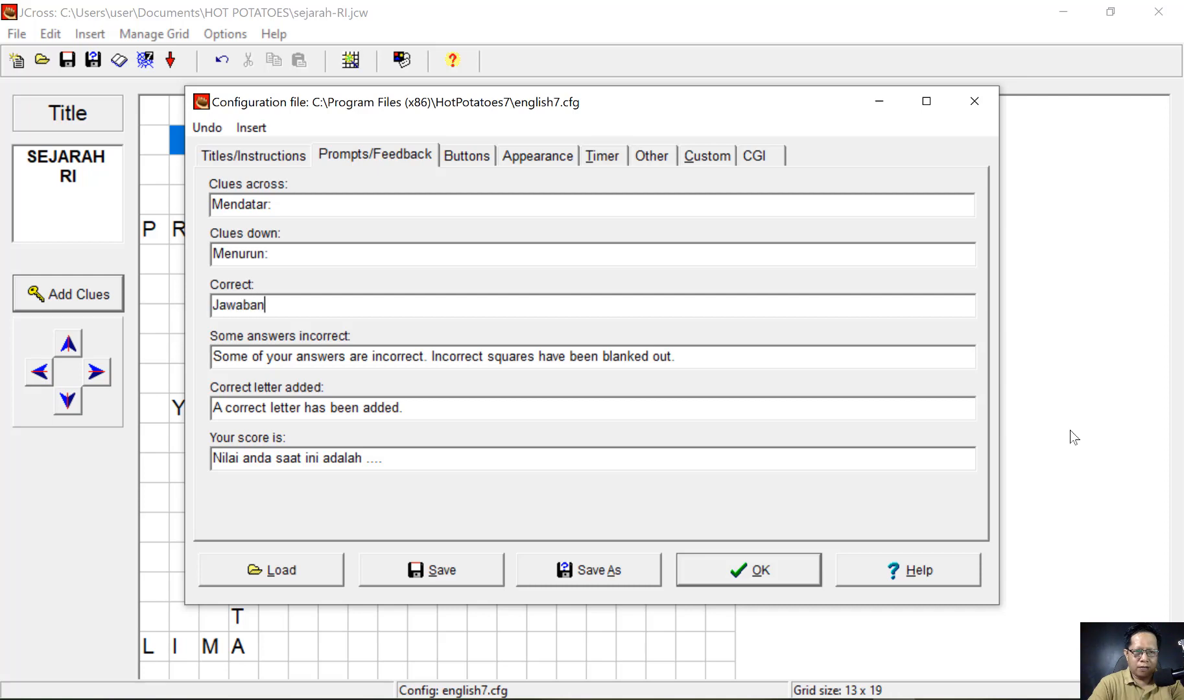
pyautogui.write(' Anda Beanr')
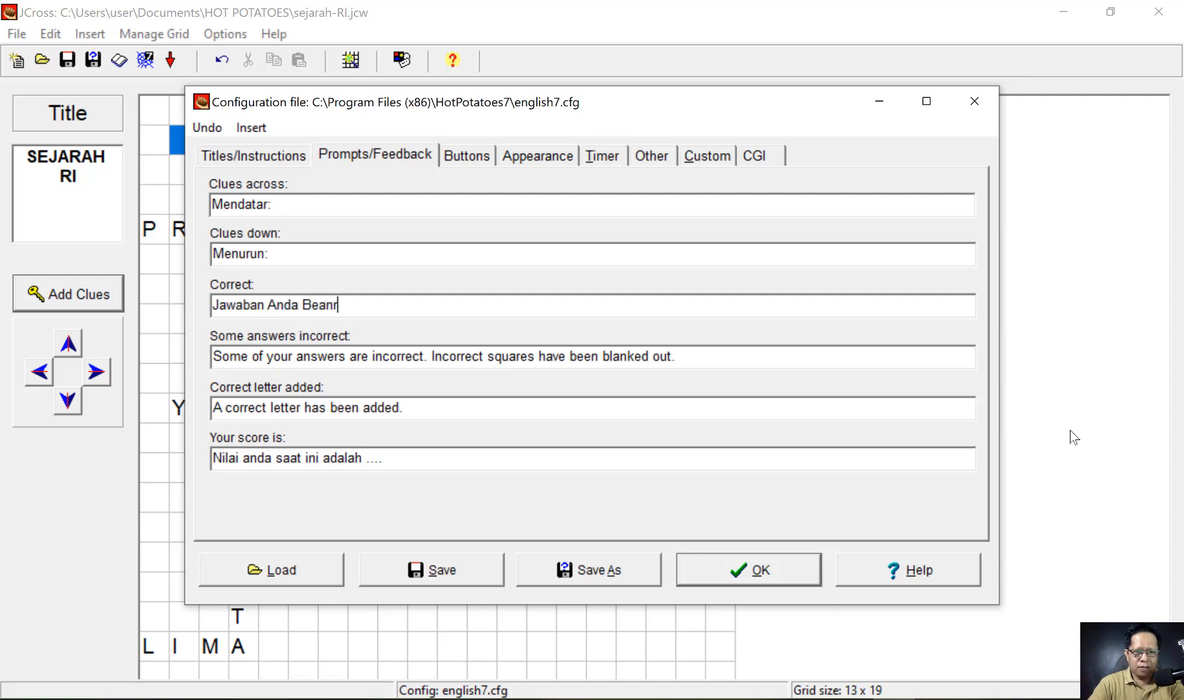
pyautogui.press('BackSpace')
pyautogui.press('BackSpace')
pyautogui.press('BackSpace')
pyautogui.write('na')
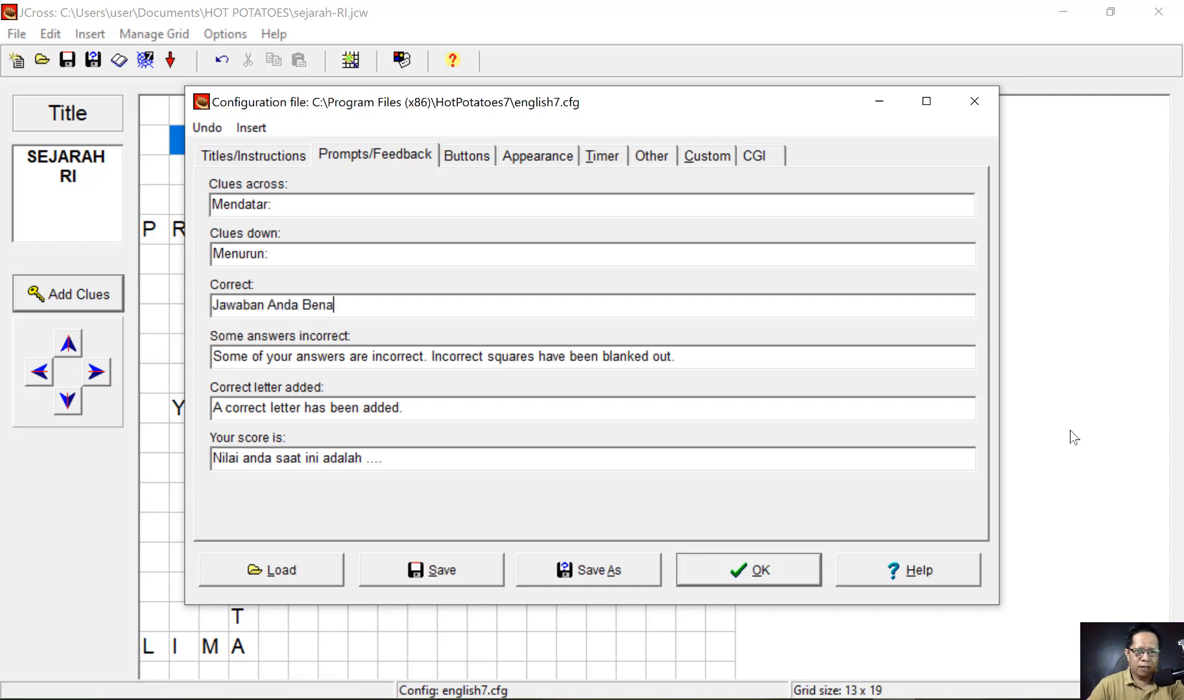
pyautogui.write('r')
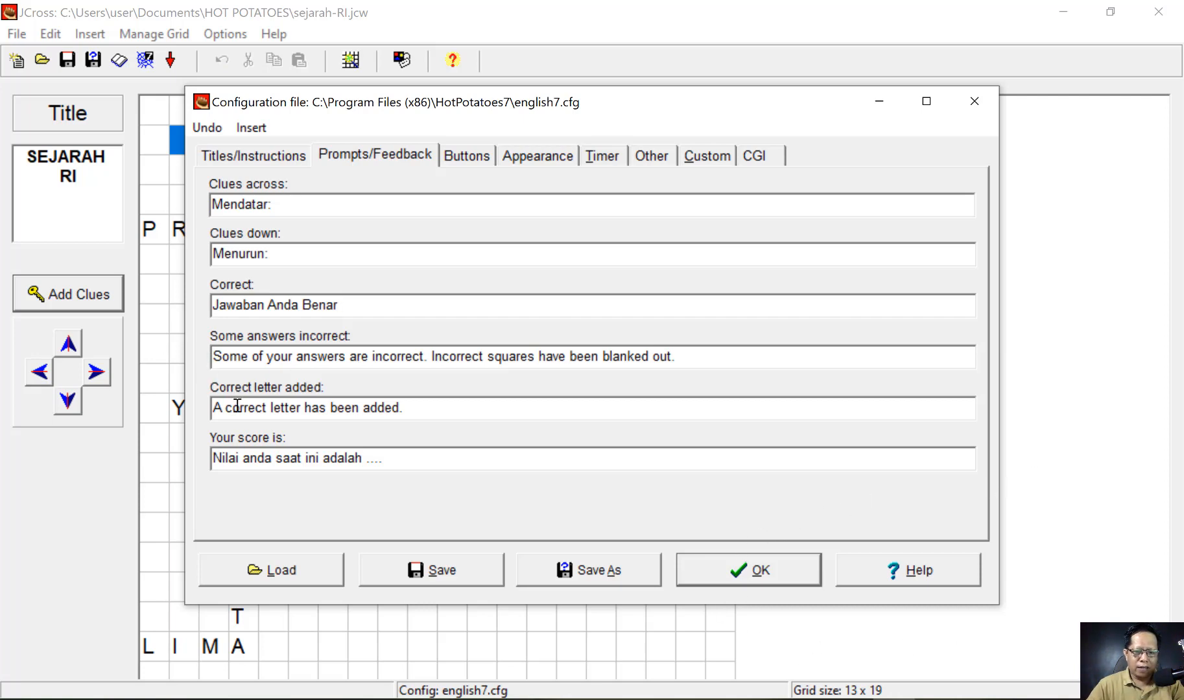
pyautogui.write('Sebagian')
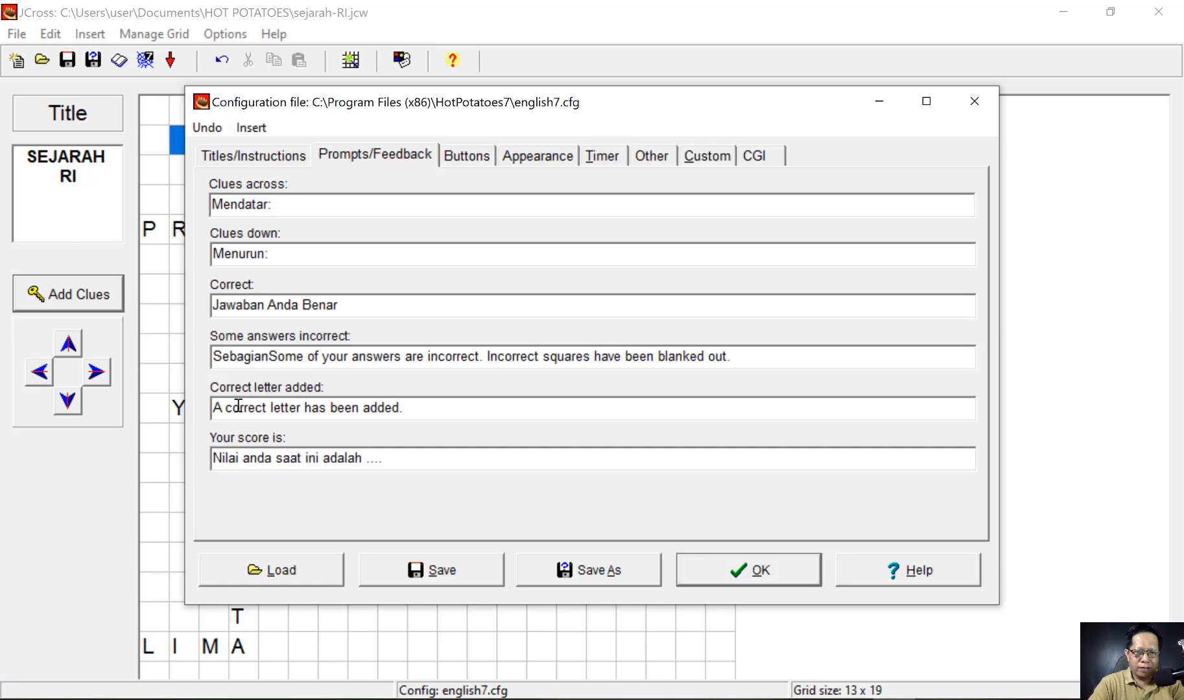
# - Translate the incorrect-answer feedback to '…jawaban anda keliru. Huruf yang salah telah diberi tanda' and delete the English
pyautogui.write('jawaban anda')
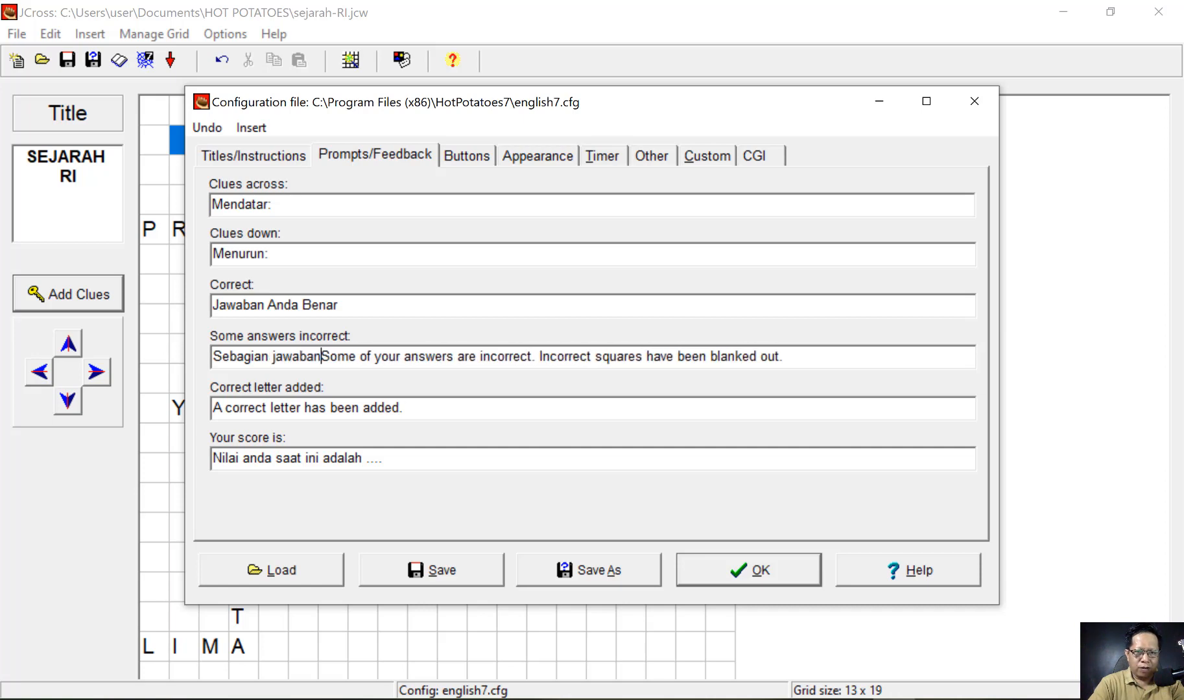
pyautogui.write(' keliru.')
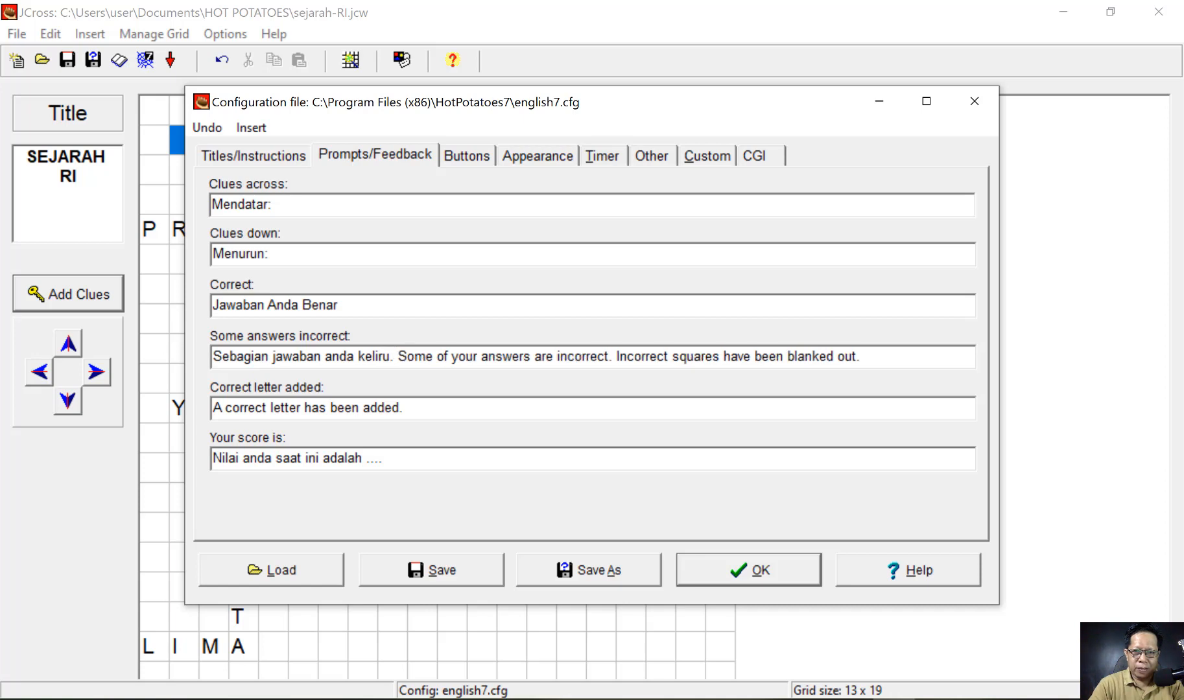
pyautogui.write(' Huru')
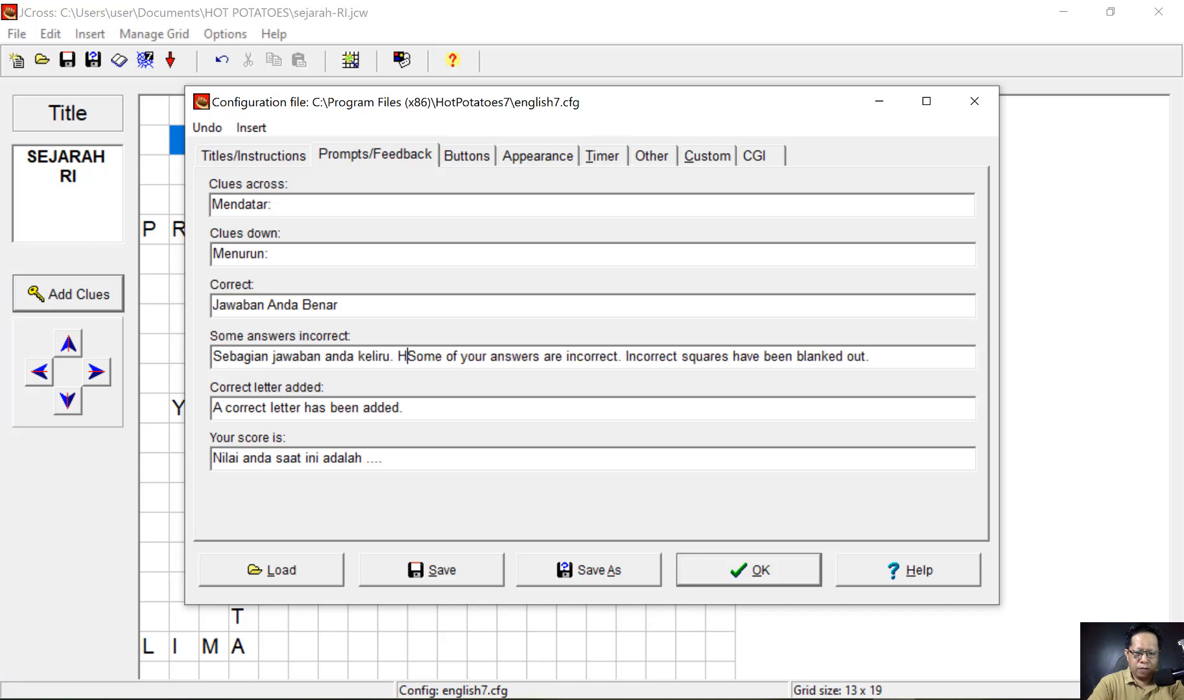
pyautogui.write('f yang sa')
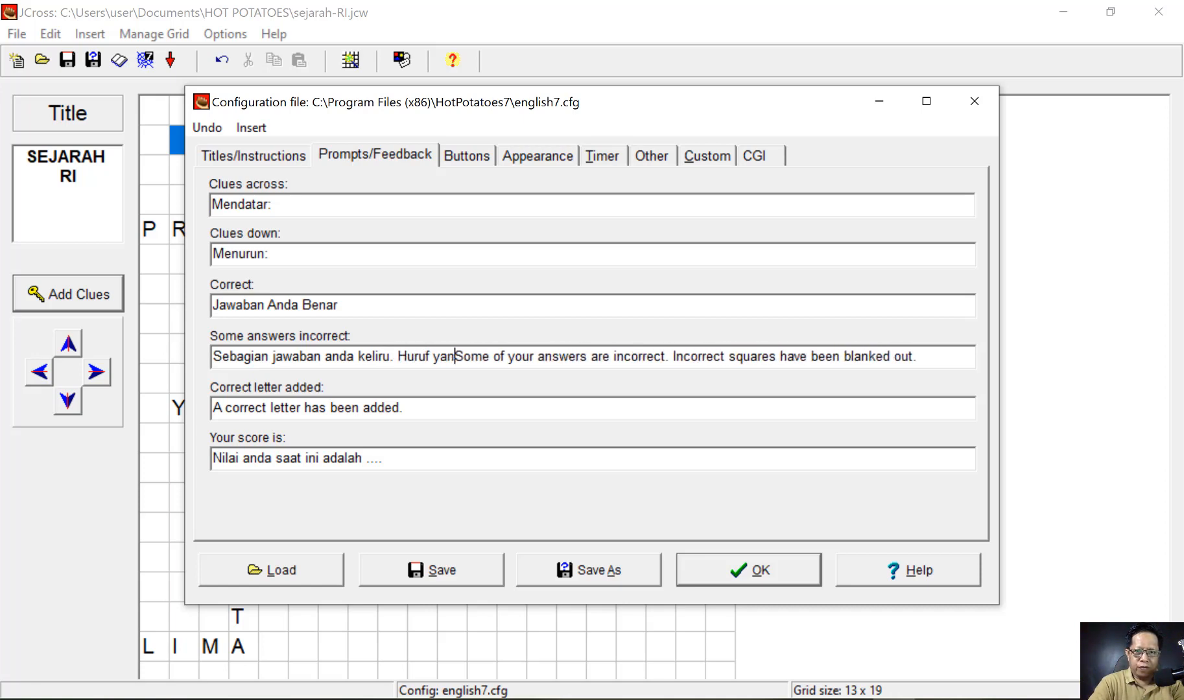
pyautogui.write('lah telah')
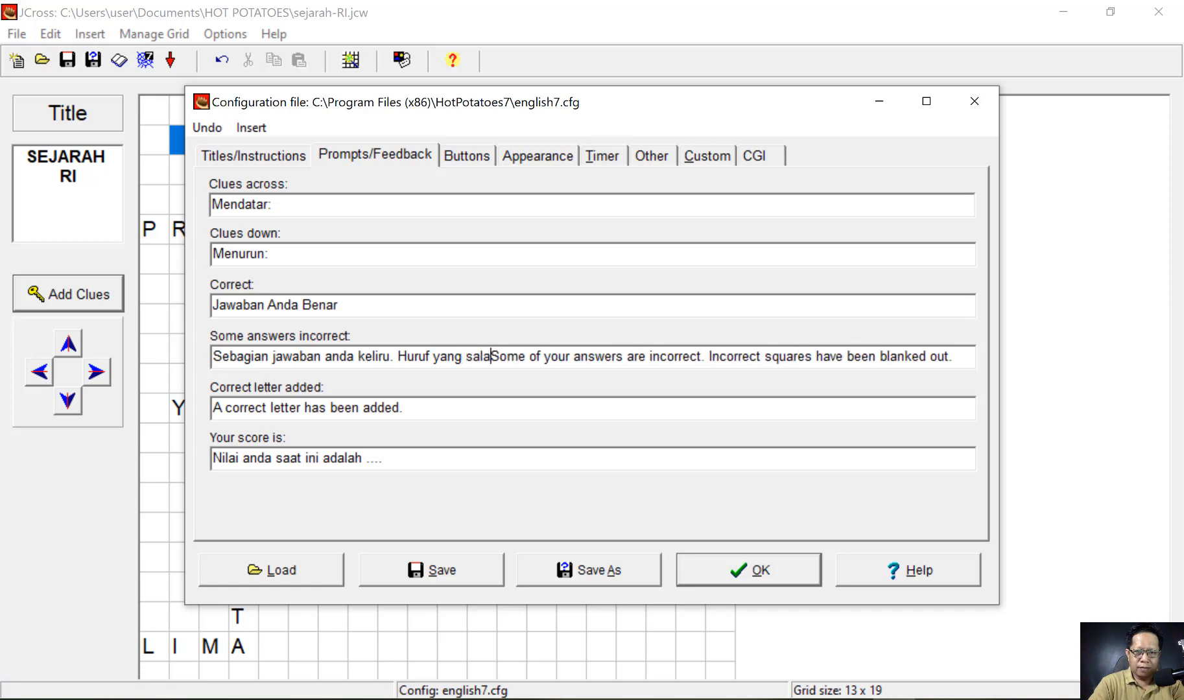
pyautogui.write(' d')
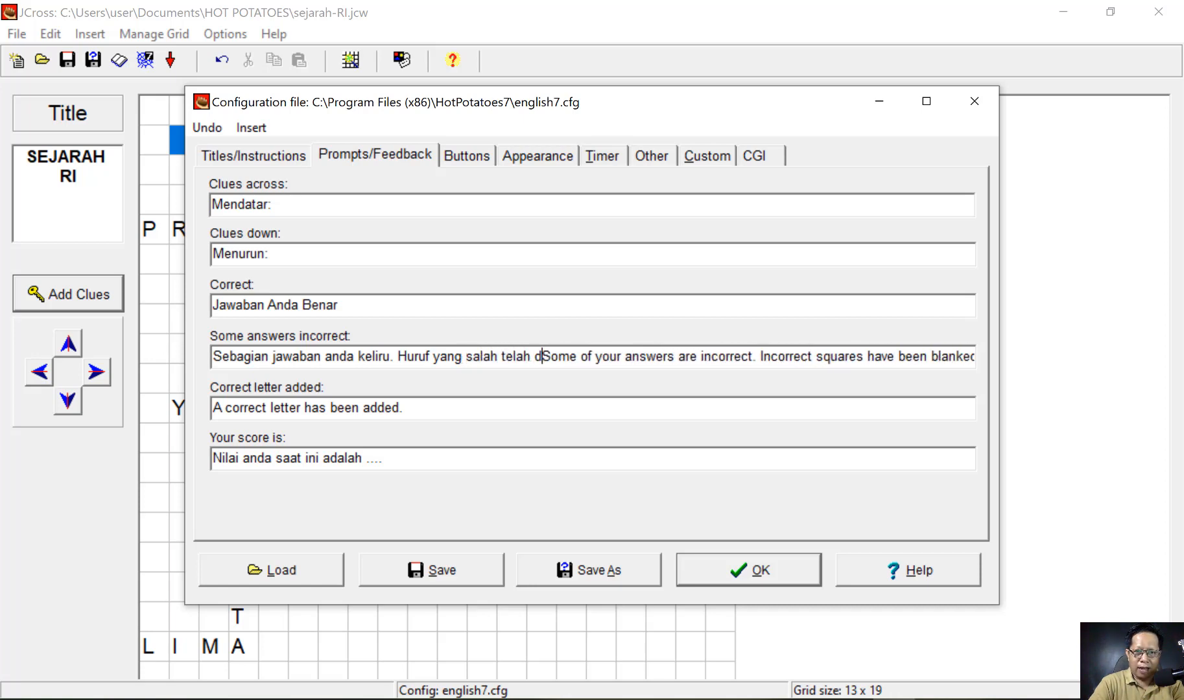
pyautogui.write('i')
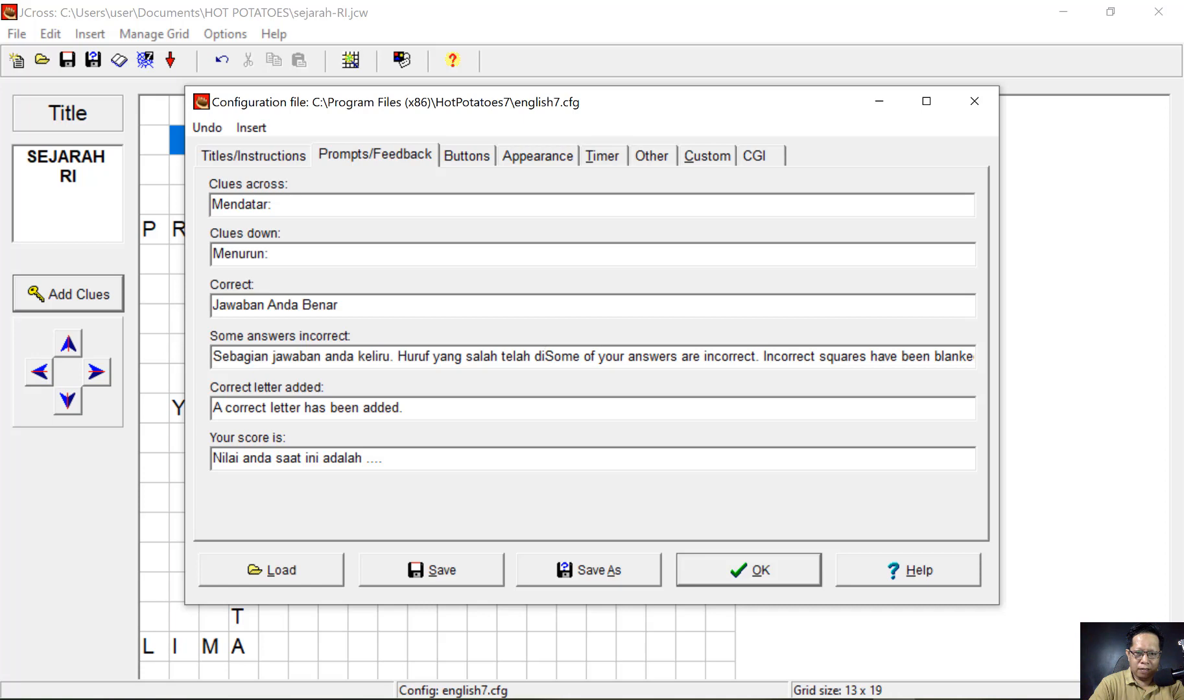
pyautogui.write('beri r')
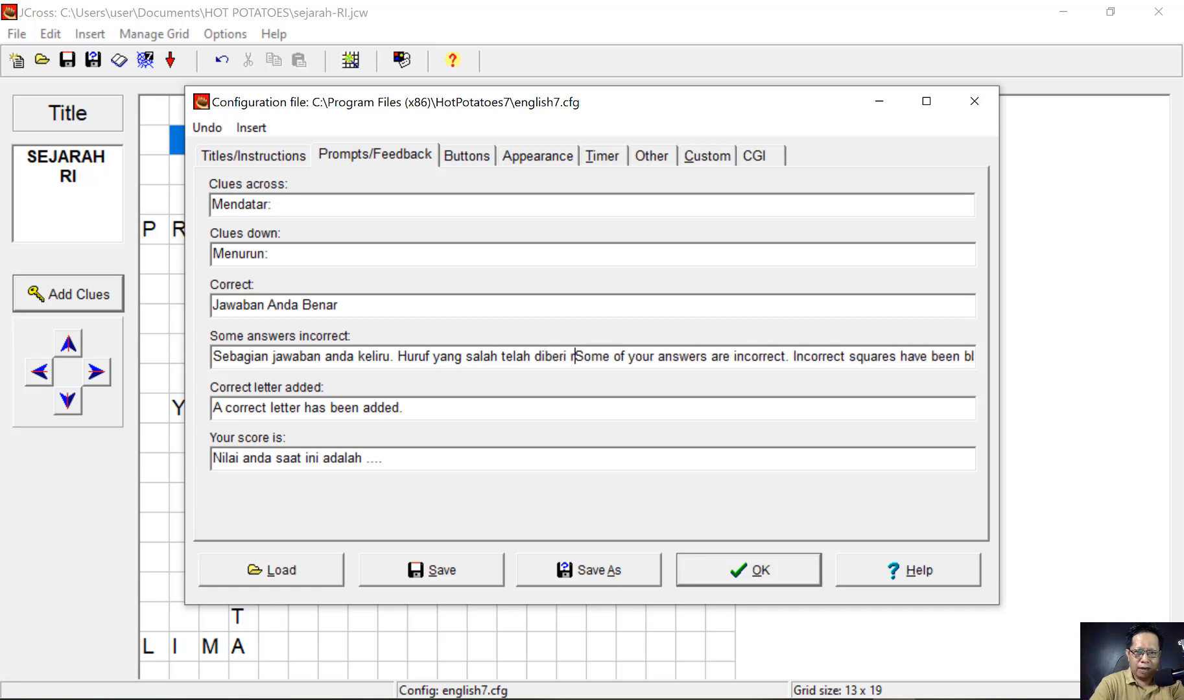
pyautogui.press('BackSpace')
pyautogui.write('tanda')
pyautogui.hotkey('shift', 'Right')
pyautogui.hotkey('shift', 'Right')
pyautogui.hotkey('shift', 'Right')
pyautogui.hotkey('shift', 'Right')
pyautogui.hotkey('shift', 'Right')
pyautogui.hotkey('shift', 'Right')
pyautogui.hotkey('shift', 'Right')
pyautogui.hotkey('shift', 'Right')
pyautogui.hotkey('shift', 'Right')
pyautogui.hotkey('shift', 'Right')
pyautogui.hotkey('shift', 'Right')
pyautogui.hotkey('shift', 'Right')
pyautogui.hotkey('shift', 'Right')
pyautogui.hotkey('shift', 'Right')
pyautogui.hotkey('shift', 'Right')
pyautogui.hotkey('shift', 'Right')
pyautogui.hotkey('shift', 'Right')
pyautogui.hotkey('shift', 'Right')
pyautogui.hotkey('shift', 'Right')
pyautogui.hotkey('shift', 'Right')
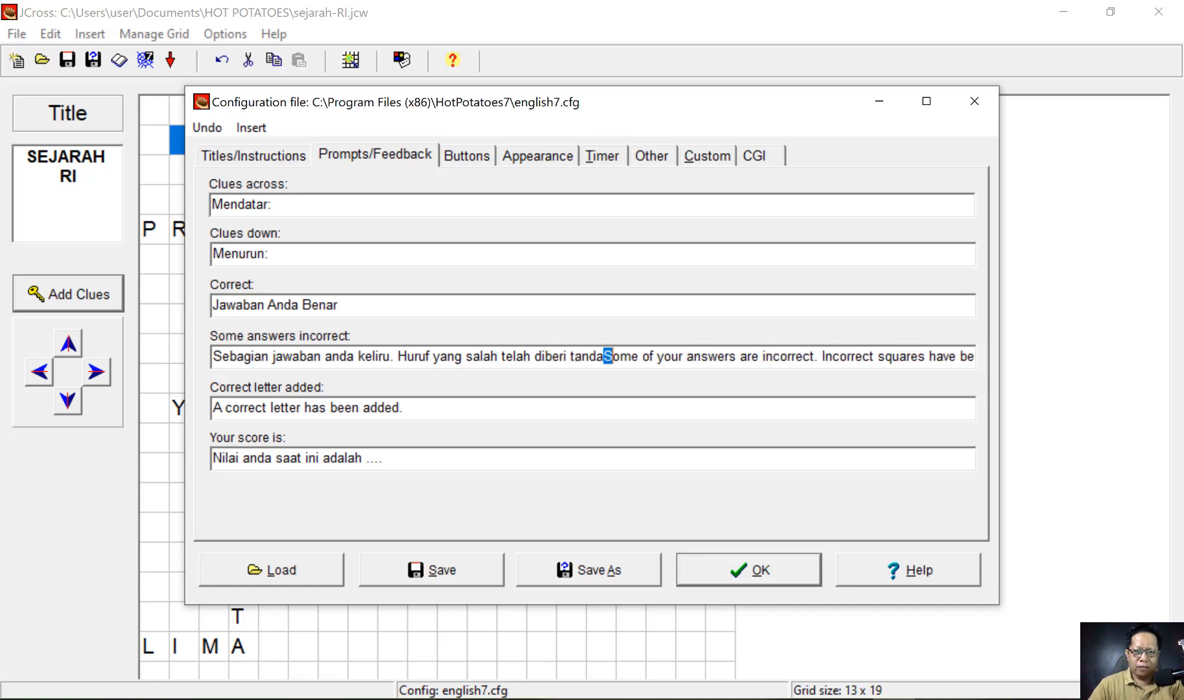
pyautogui.hotkey('shift', 'Right')
pyautogui.hotkey('shift', 'Right')
pyautogui.hotkey('shift', 'Right')
pyautogui.hotkey('shift', 'Right')
pyautogui.hotkey('shift', 'Right')
pyautogui.hotkey('shift', 'Right')
pyautogui.hotkey('shift', 'Right')
pyautogui.hotkey('shift', 'Right')
pyautogui.hotkey('shift', 'Right')
pyautogui.hotkey('shift', 'Right')
pyautogui.hotkey('shift', 'Right')
pyautogui.hotkey('shift', 'Right')
pyautogui.hotkey('shift', 'Right')
pyautogui.hotkey('shift', 'Right')
pyautogui.hotkey('shift', 'Right')
pyautogui.hotkey('shift', 'Right')
pyautogui.hotkey('shift', 'Right')
pyautogui.hotkey('shift', 'Right')
pyautogui.hotkey('shift', 'Right')
pyautogui.hotkey('shift', 'Right')
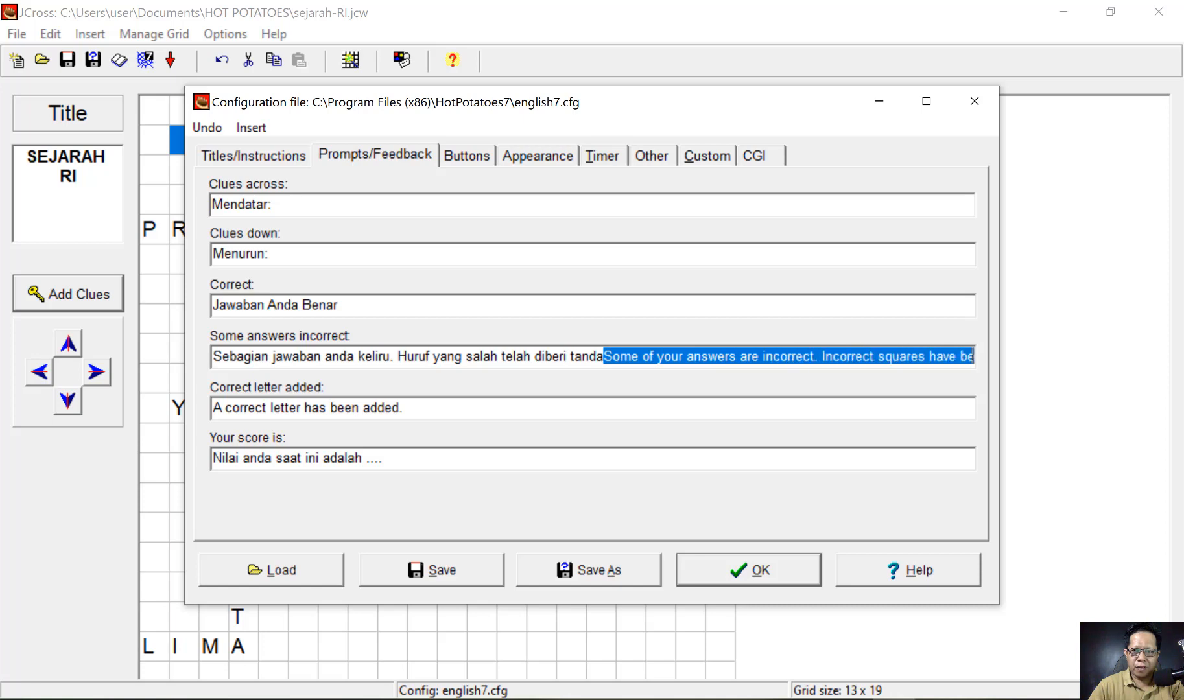
pyautogui.press('Delete')
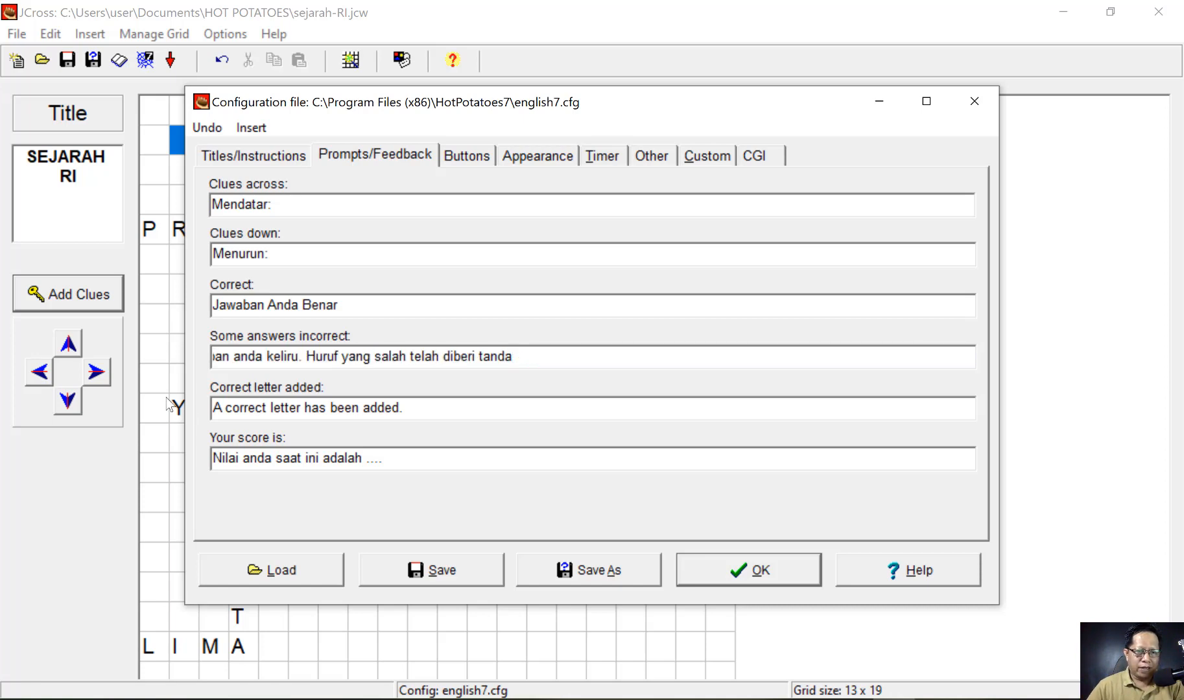
# - Set the correct-letter message to 'Huruf yang benar telah ditambahkan' and delete the English sentence
pyautogui.click(270, 410)
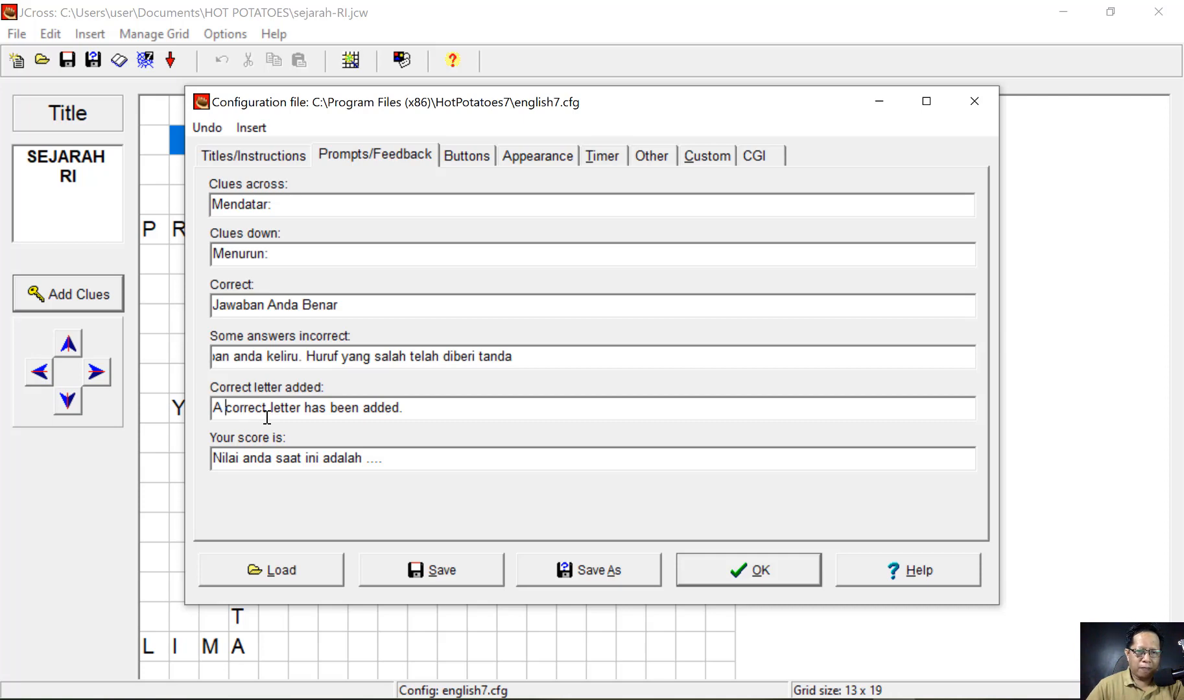
pyautogui.press('Home')
pyautogui.write('Huruf')
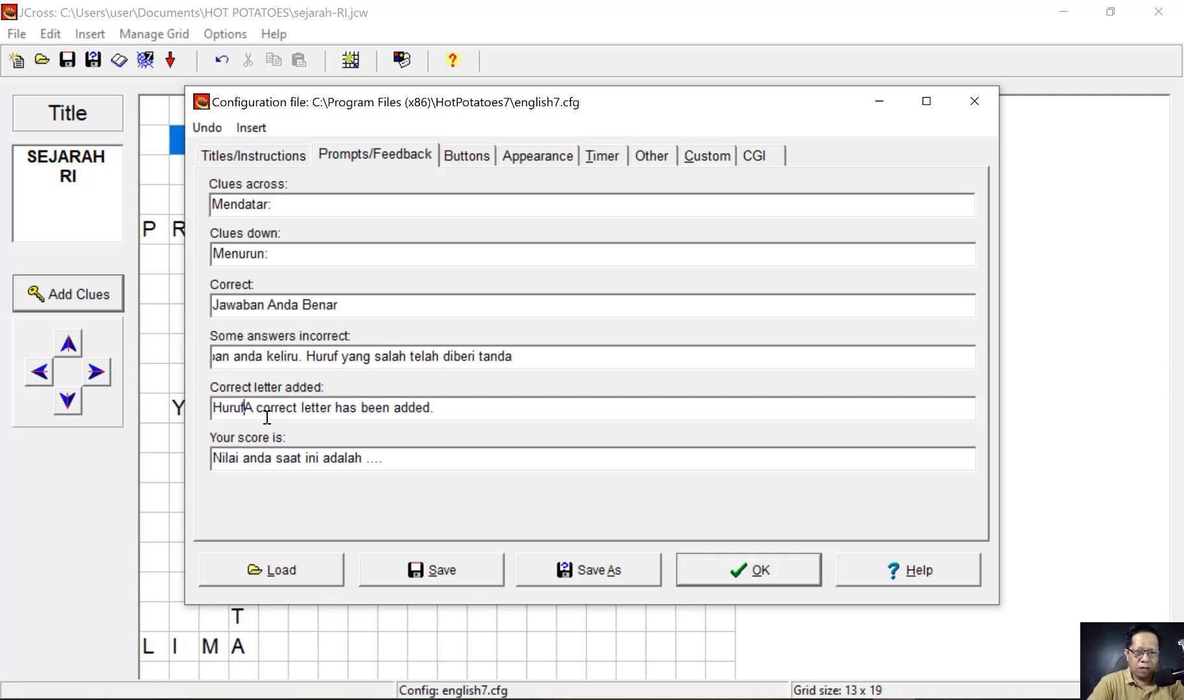
pyautogui.write(' yang bea')
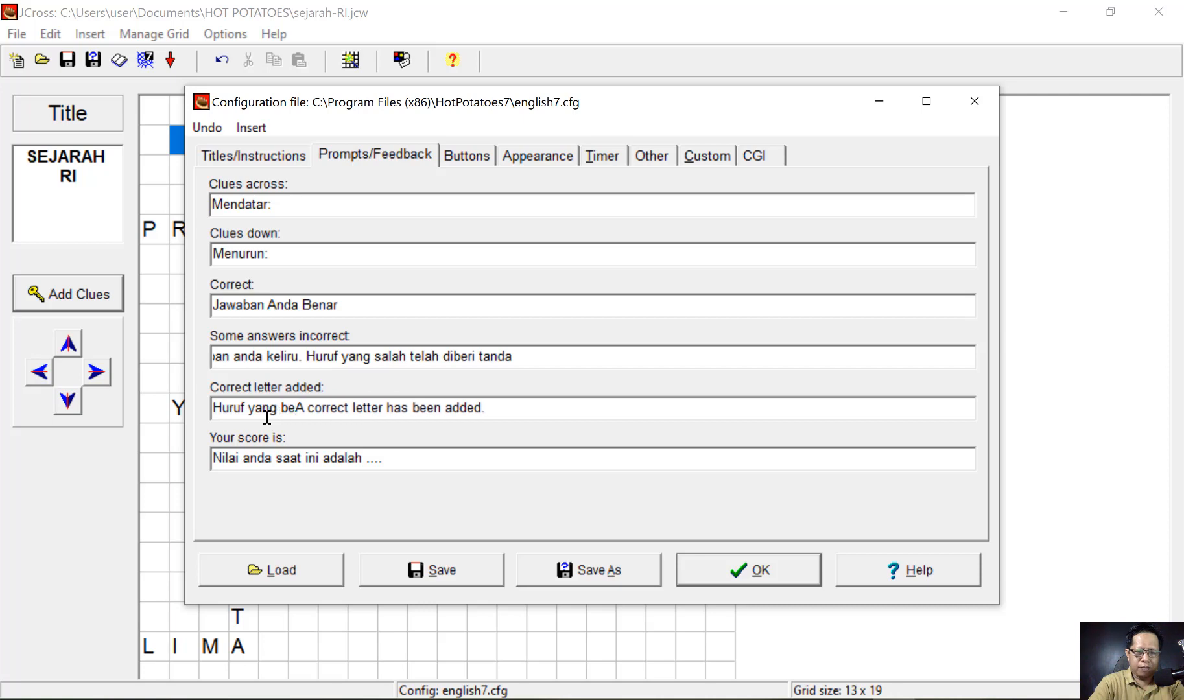
pyautogui.press('BackSpace')
pyautogui.write('nar tela')
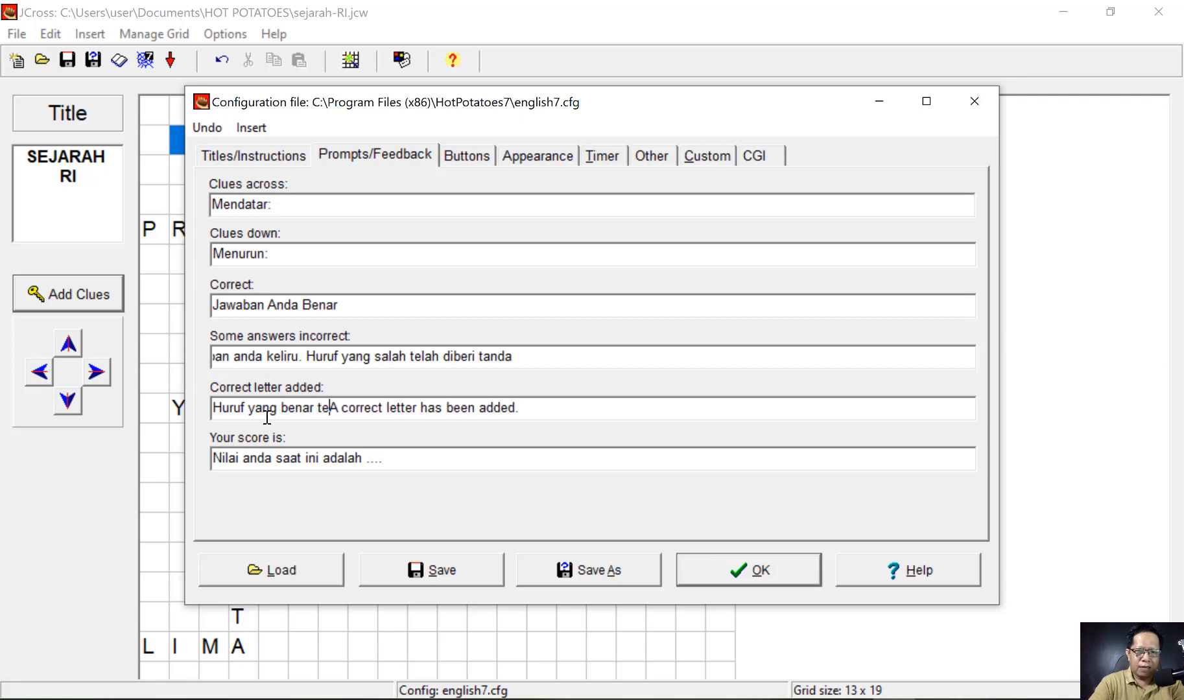
pyautogui.write('h dita')
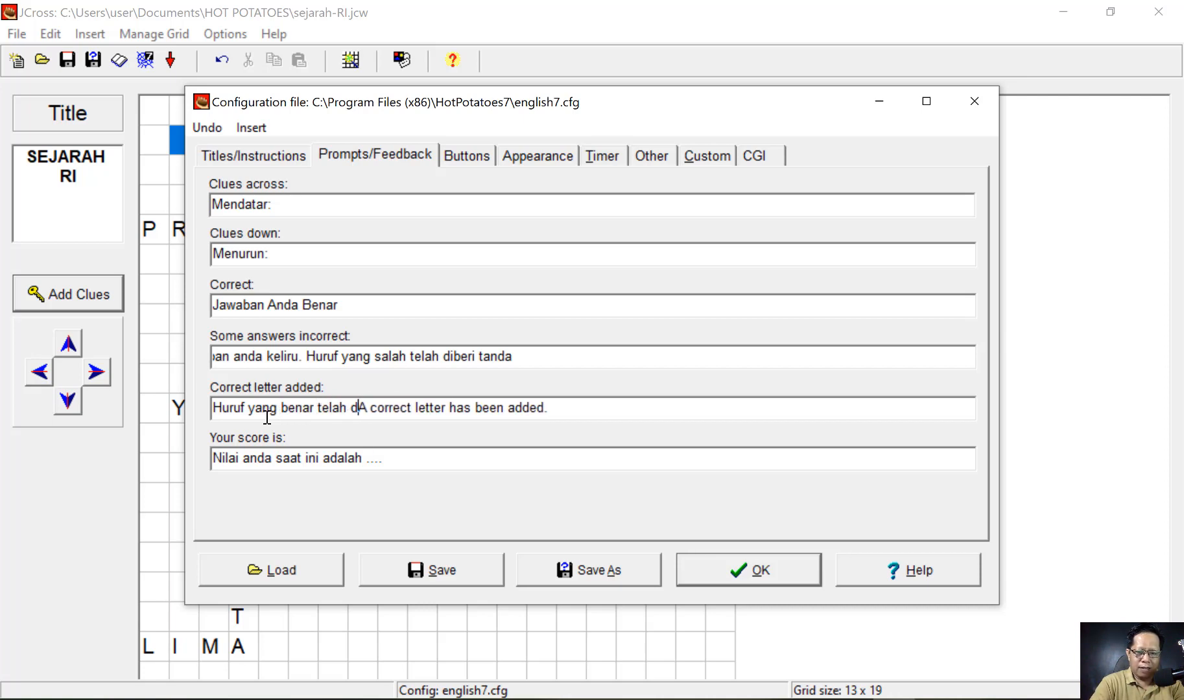
pyautogui.write('mb')
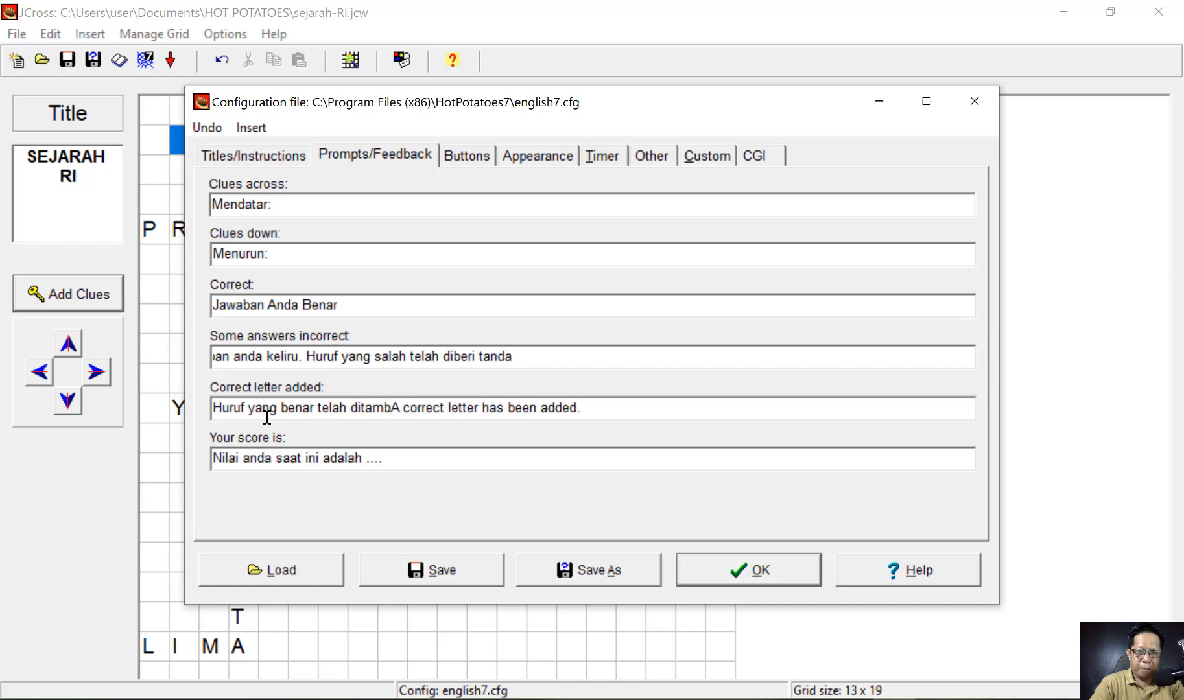
pyautogui.write('ahkan')
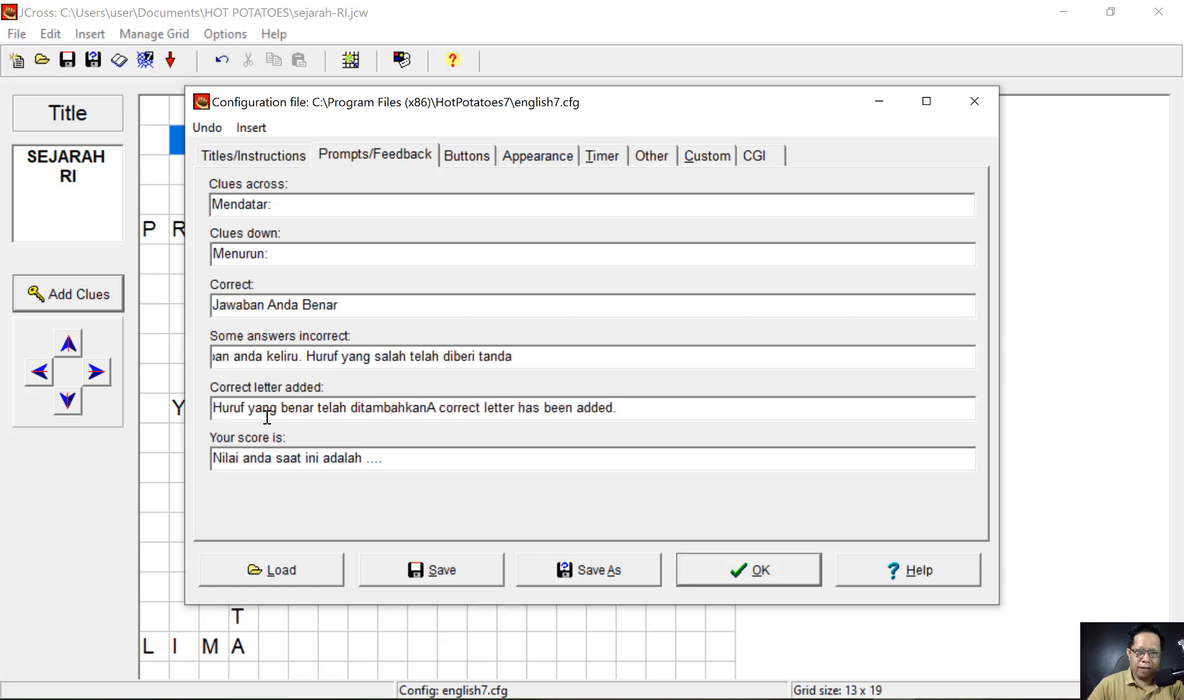
pyautogui.keyDown('shift'); pyautogui.click(637, 415); pyautogui.keyUp('shift')
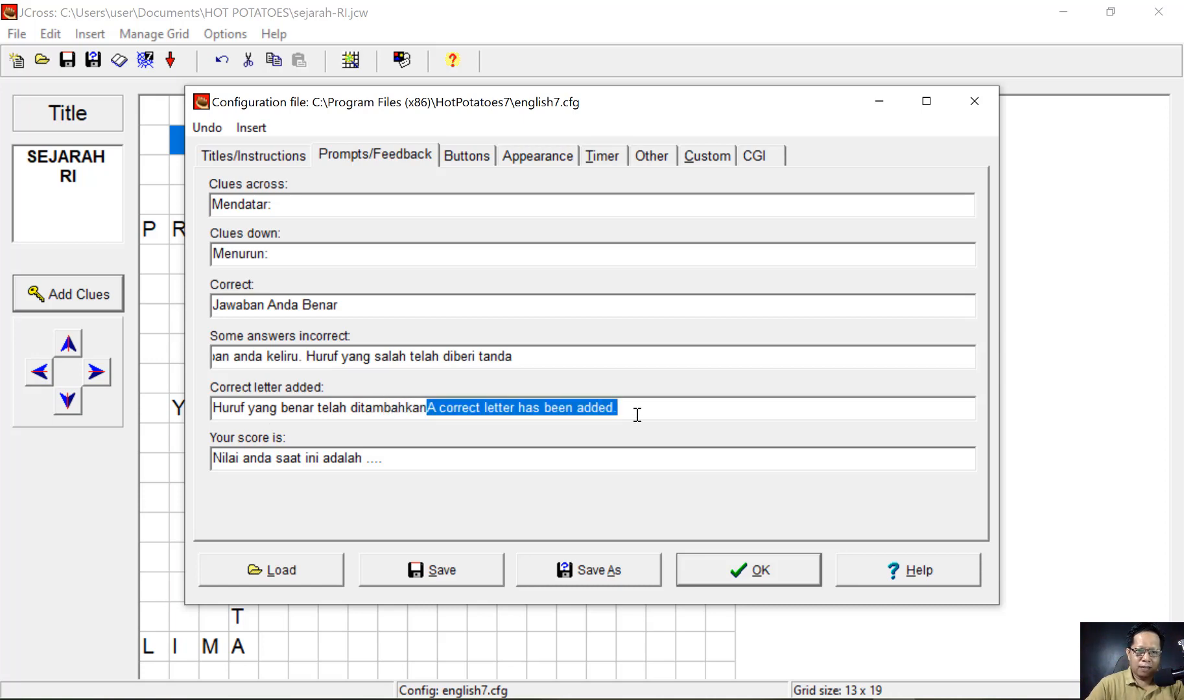
pyautogui.press('Delete')
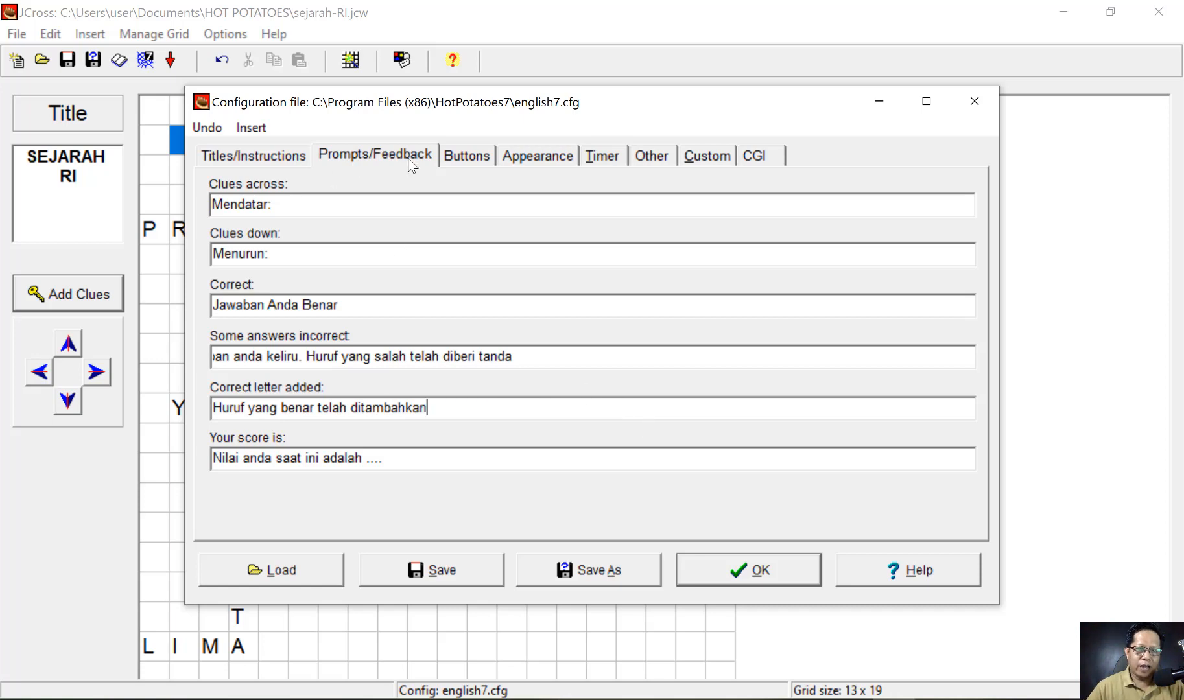
# - Change the enter-answer button caption from 'Enter' to 'Klik'
pyautogui.click(467, 156)
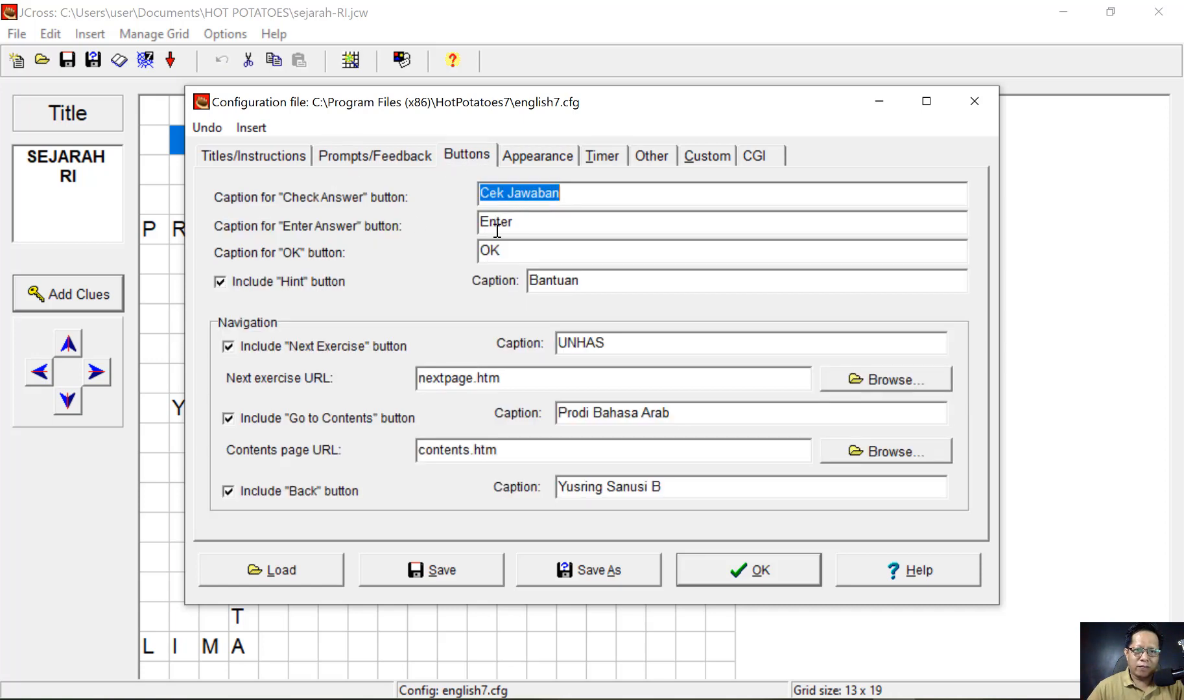
pyautogui.click(497, 227)
pyautogui.doubleClick(497, 227)
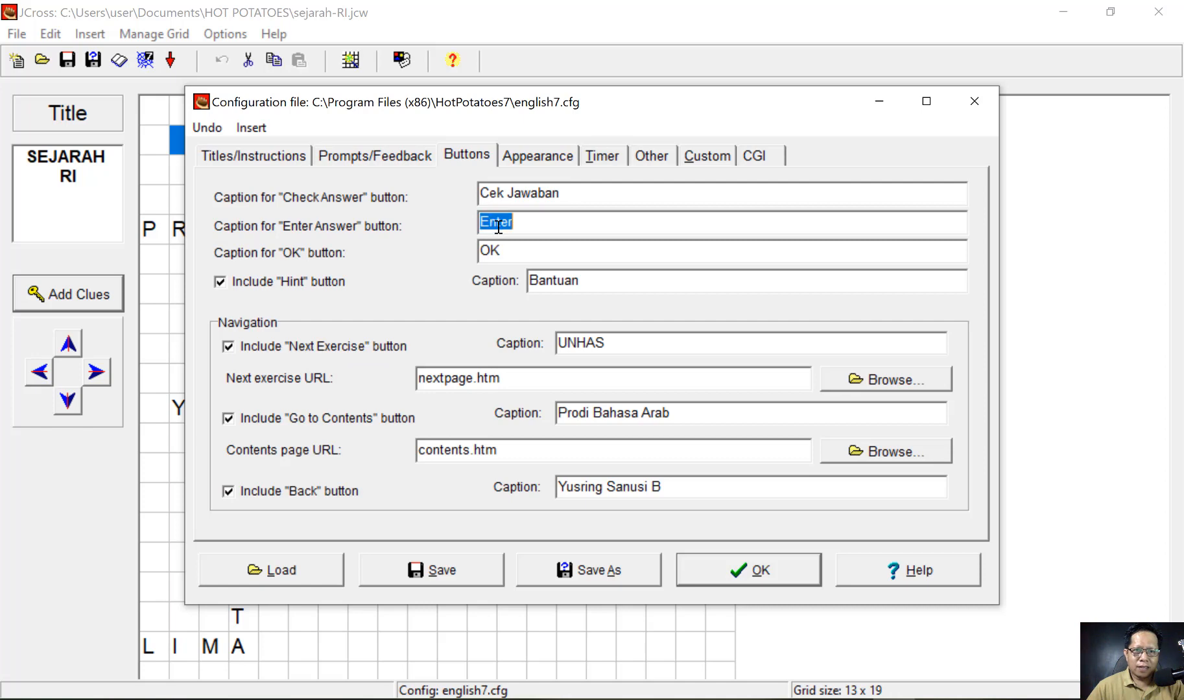
pyautogui.write('Klik')
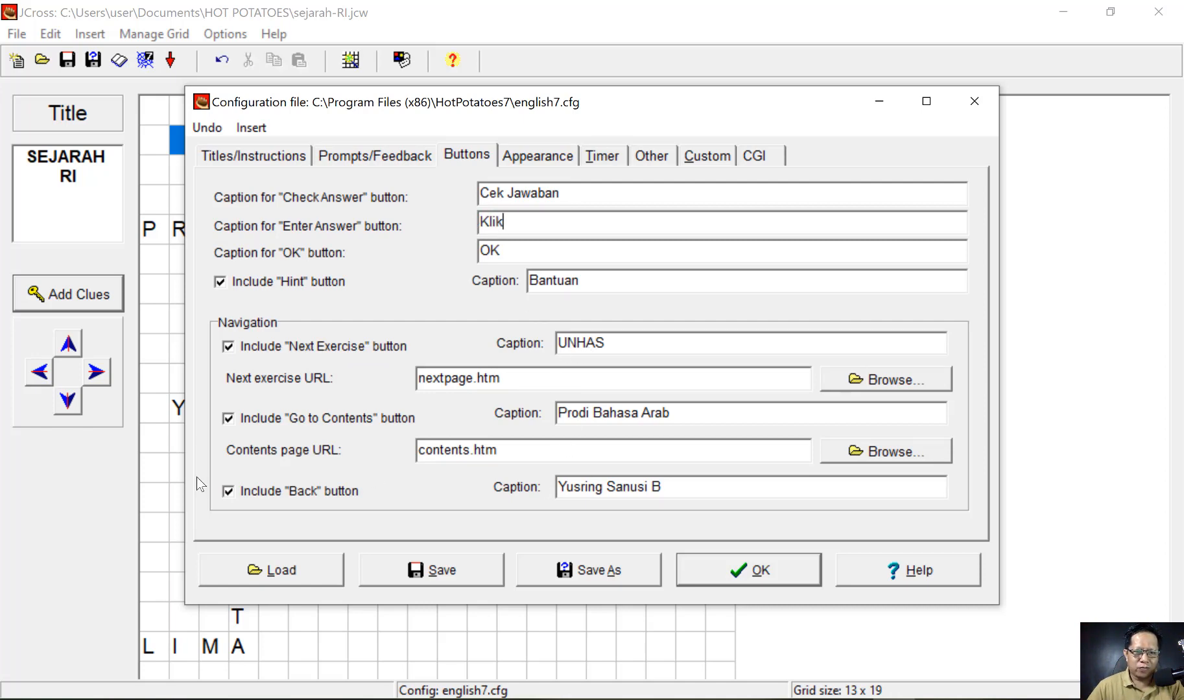
# - Turn on a time limit and raise it to 7 minutes
pyautogui.click(602, 156)
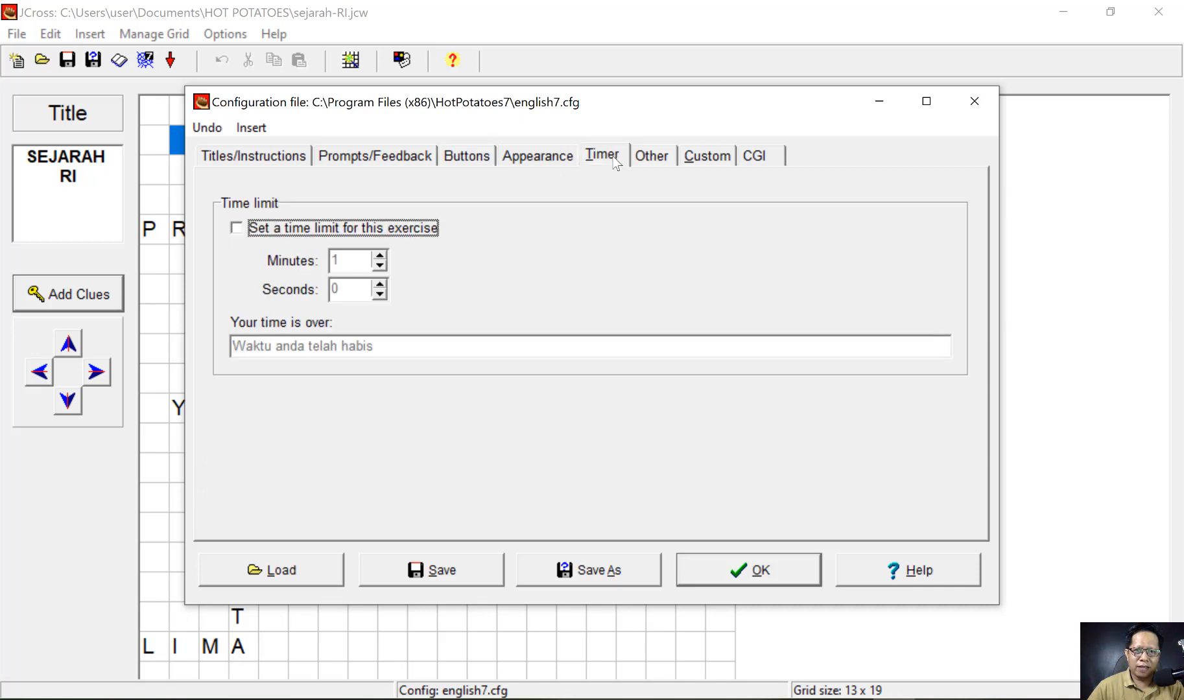
pyautogui.click(237, 229)
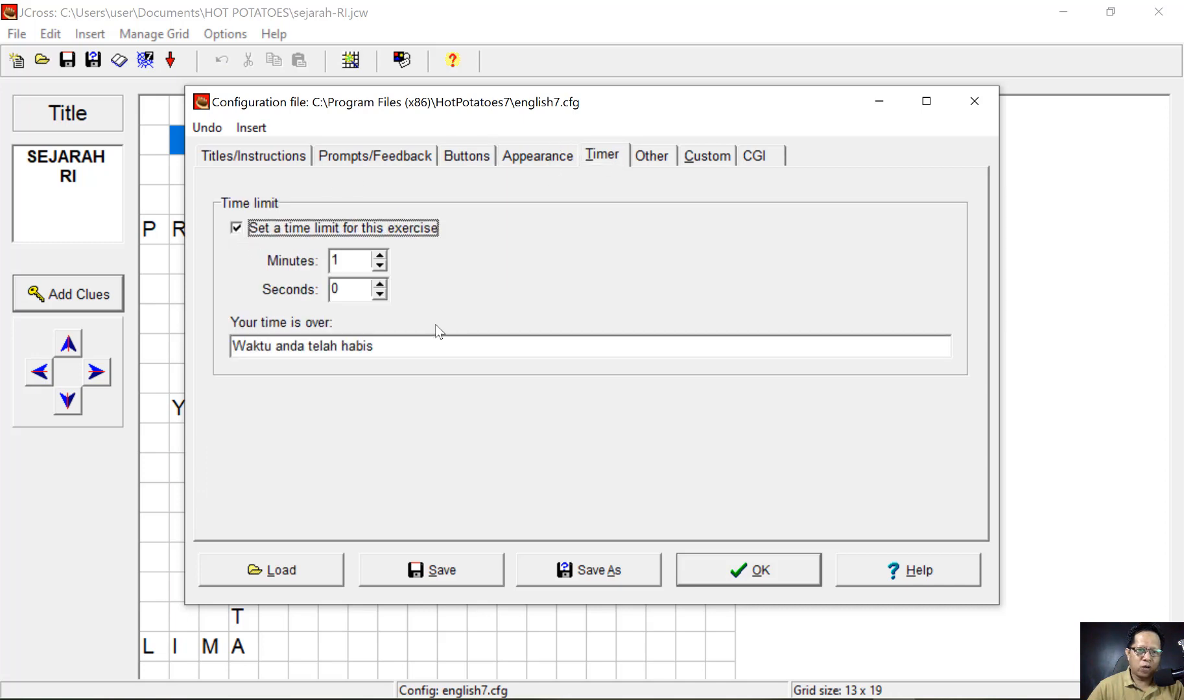
pyautogui.click(379, 257)
pyautogui.click(380, 256)
pyautogui.click(380, 256)
pyautogui.click(380, 257)
pyautogui.click(380, 256)
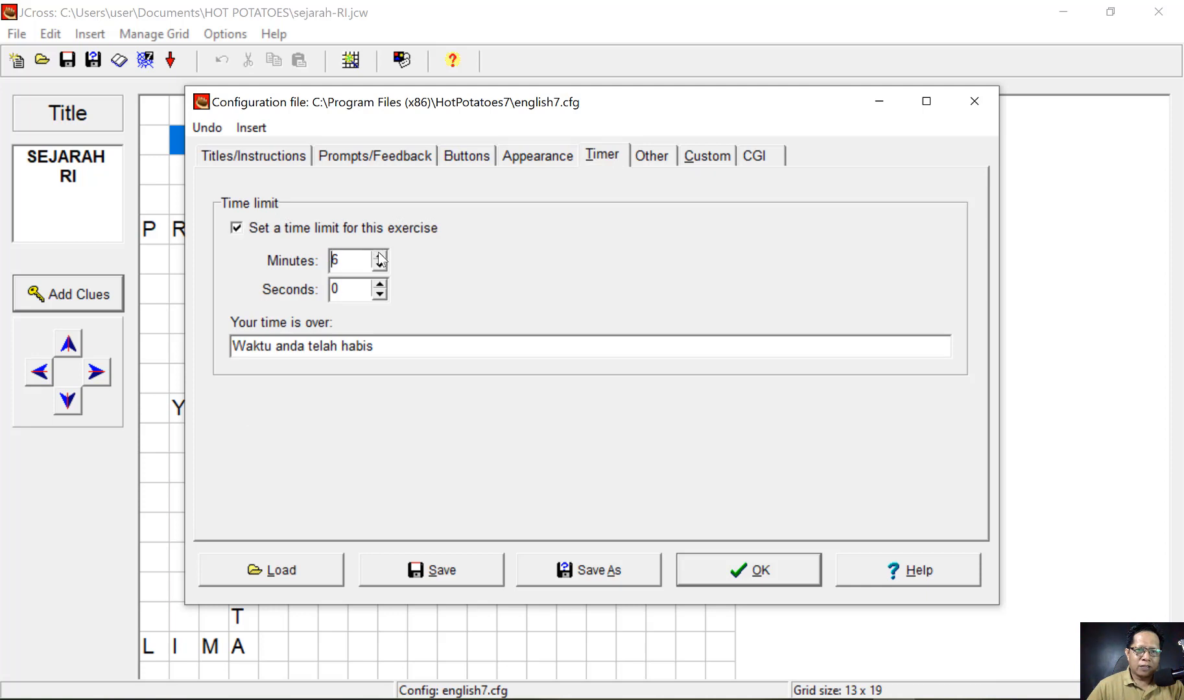
pyautogui.click(380, 256)
pyautogui.moveTo(384, 346); pyautogui.dragTo(354, 365)
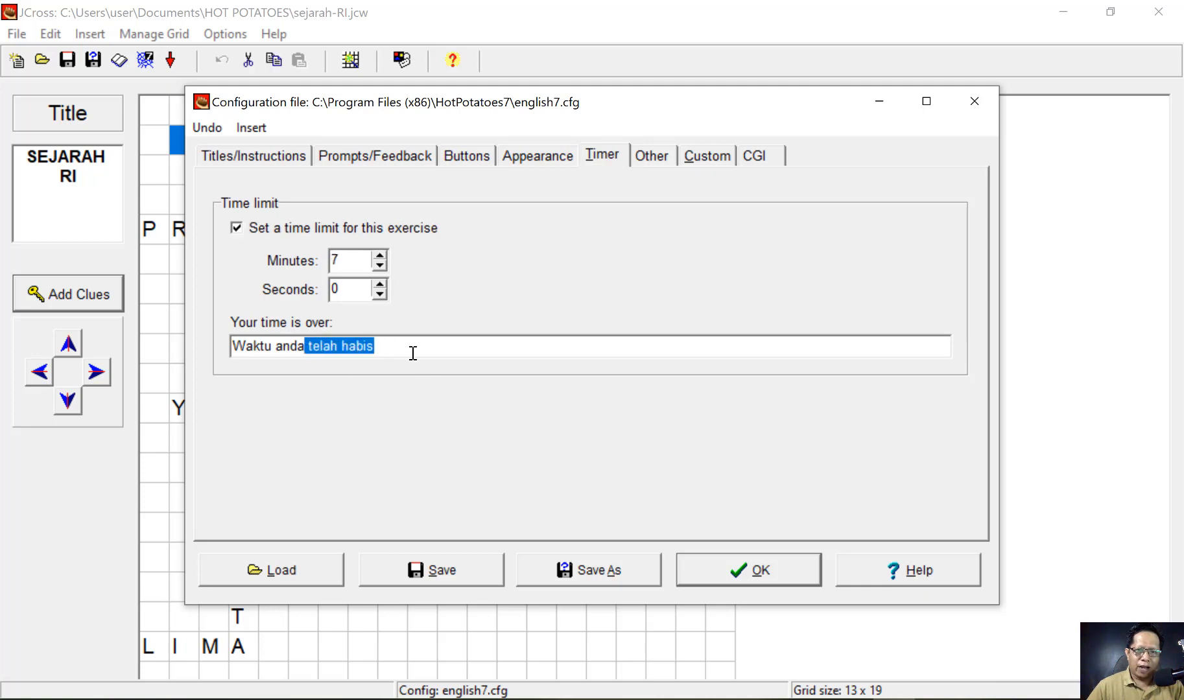
pyautogui.click(663, 153)
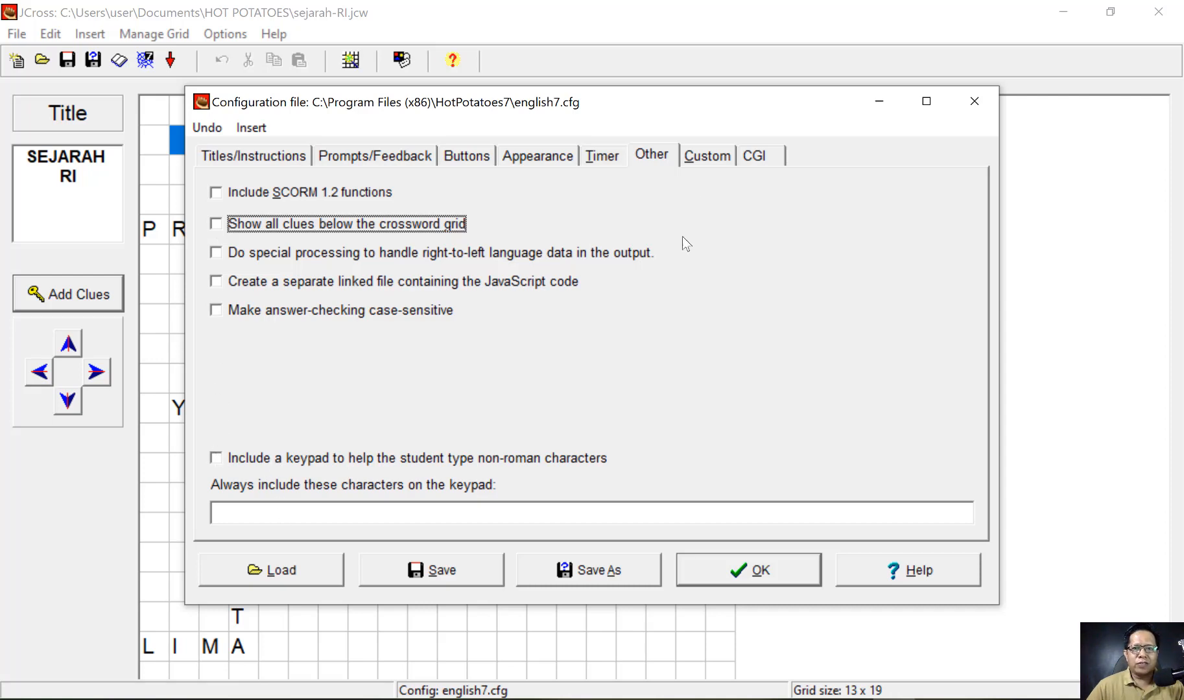
# - Save the configuration settings and close the configuration dialog
pyautogui.click(703, 153)
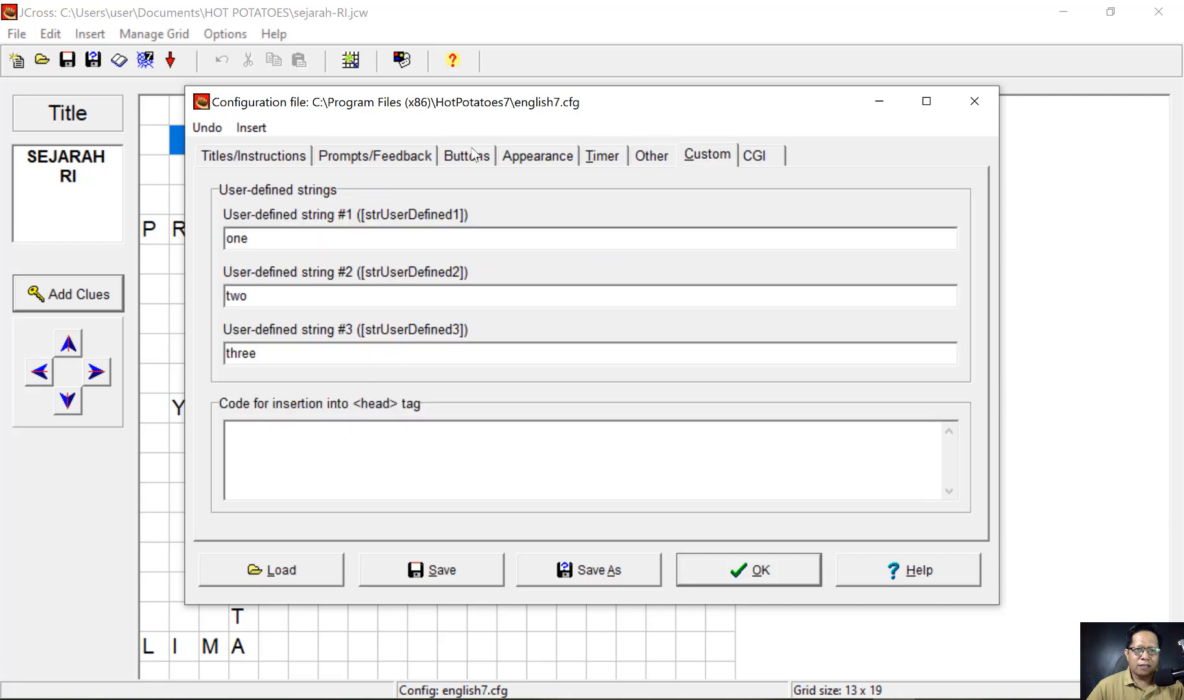
pyautogui.click(452, 572)
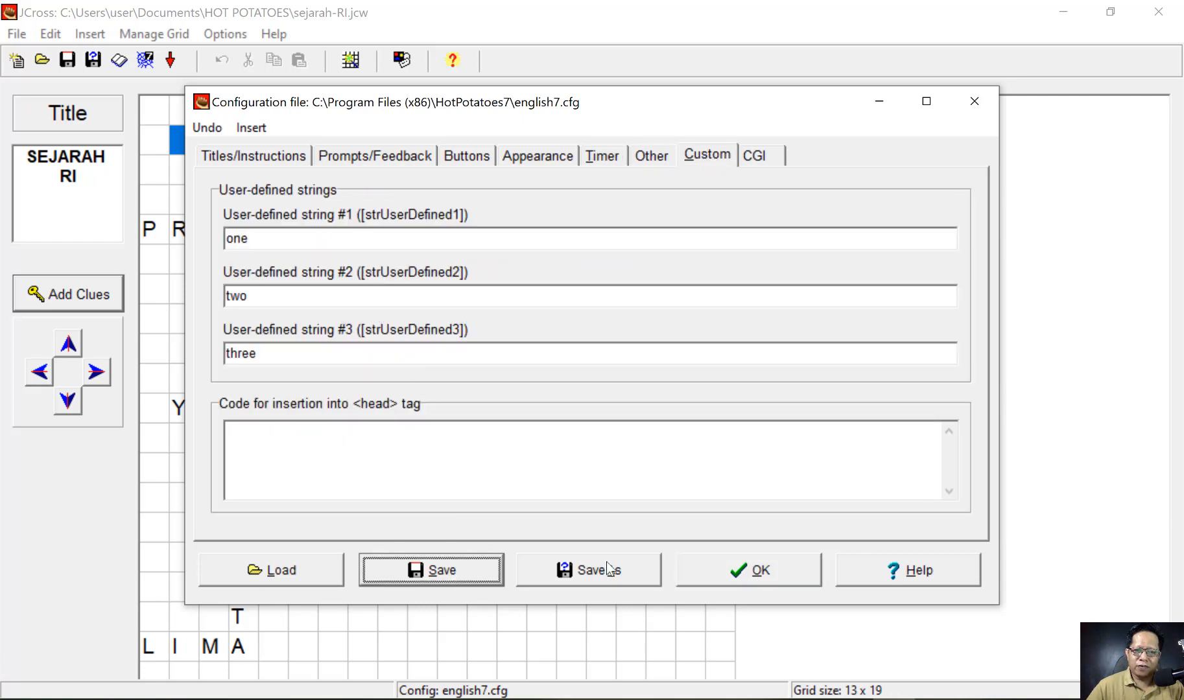
pyautogui.click(760, 570)
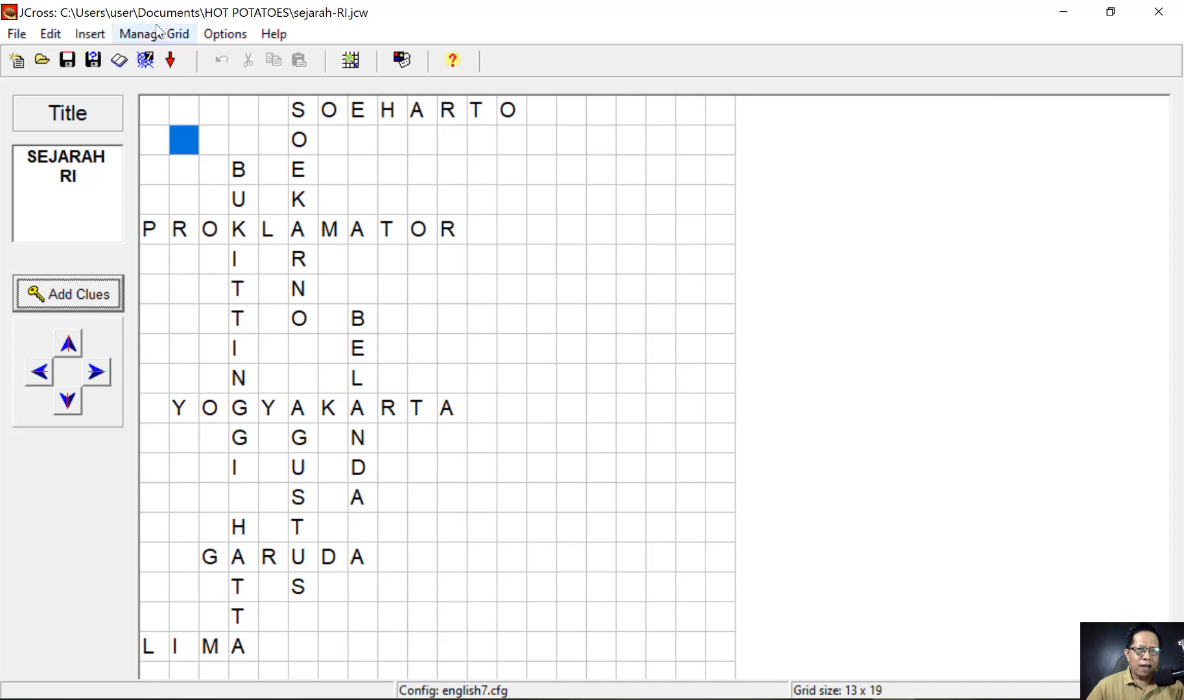
# - Start the web-page export and change the file name to sejarah-RI01.htm
pyautogui.click(145, 60)
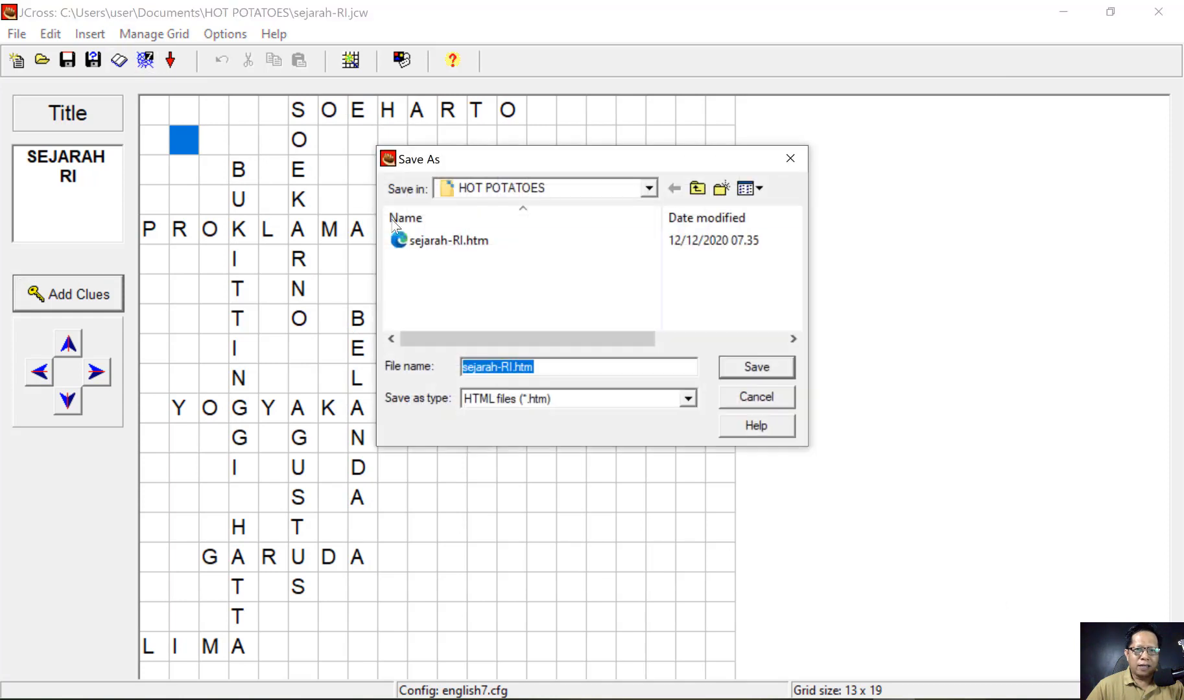
pyautogui.click(509, 367)
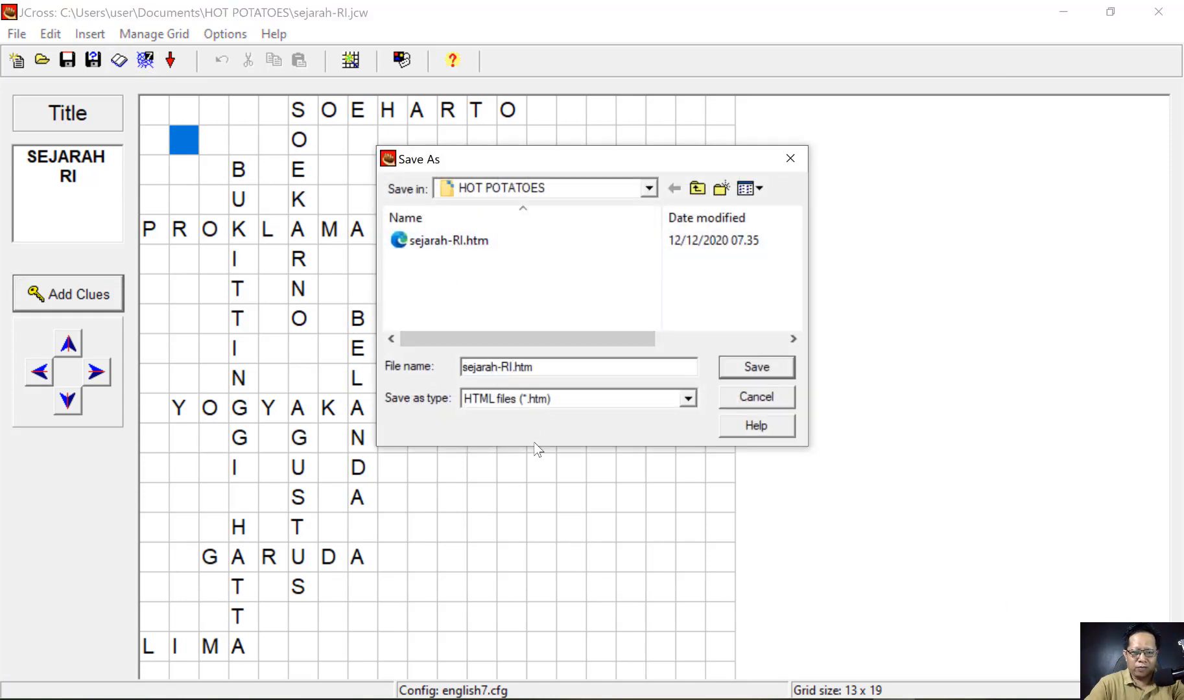
pyautogui.write('01')
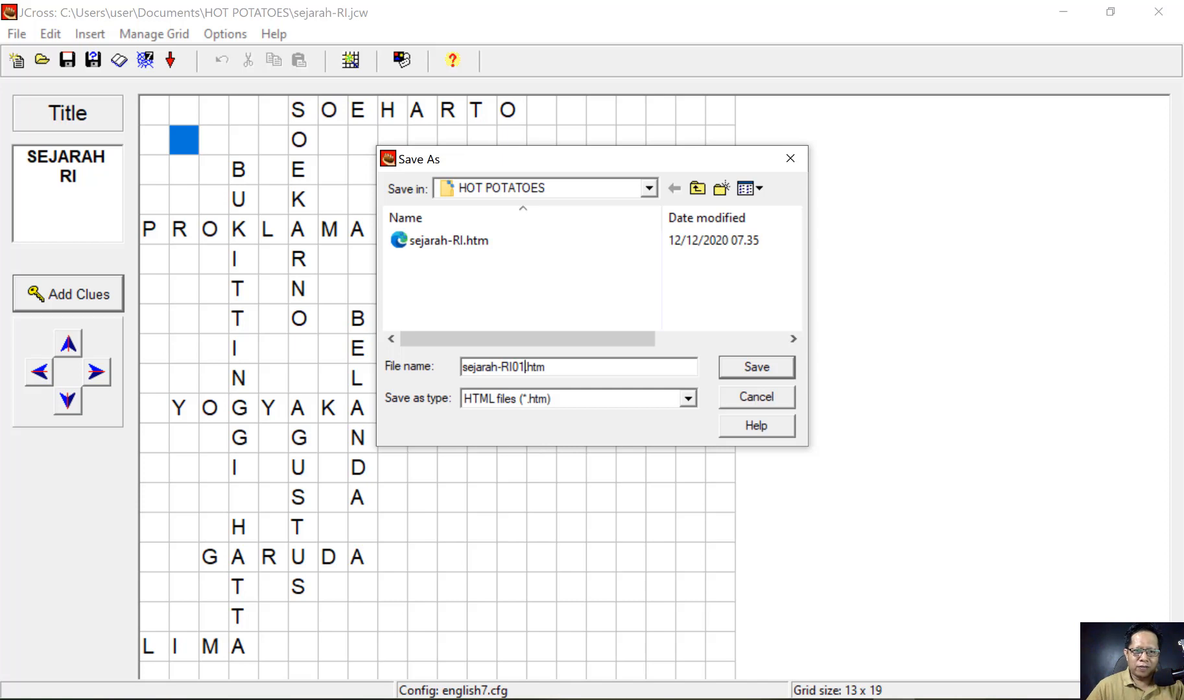
# - Create sejarah-RI01.htm and view the exercise in the browser's new tab
pyautogui.click(755, 368)
pyautogui.click(613, 357)
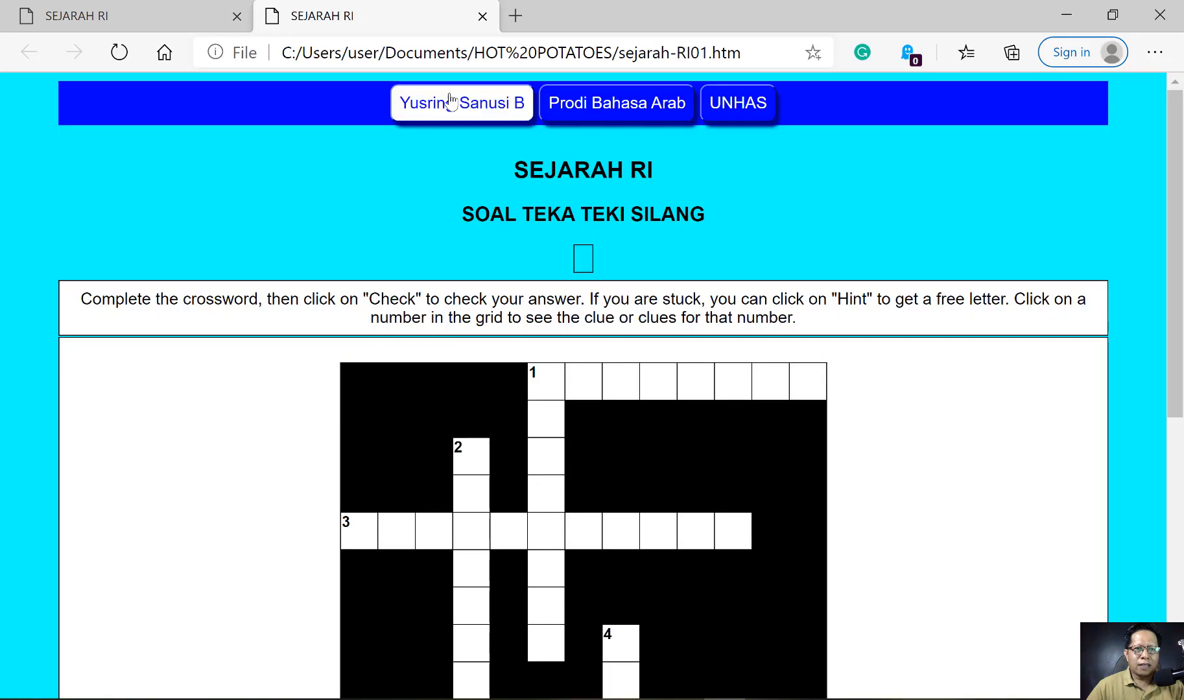
pyautogui.click(119, 14)
pyautogui.click(294, 16)
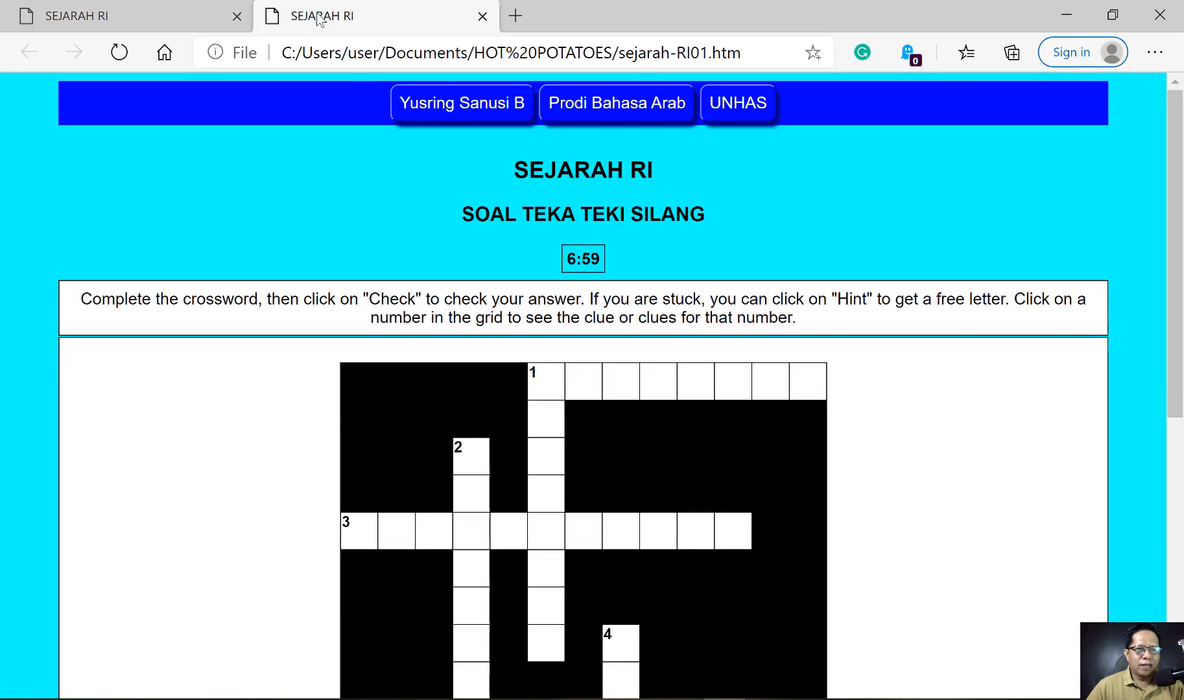
pyautogui.scroll(-2, 445, 371)
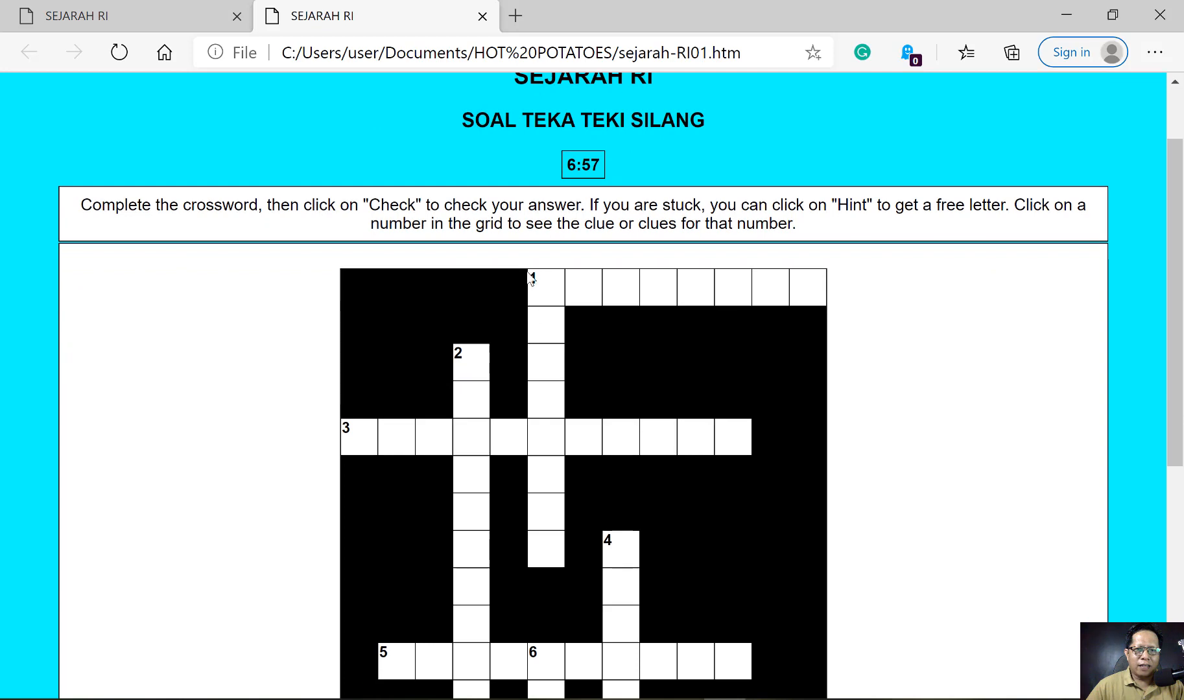
# - Show clue 1, scroll the page, and select the English instruction paragraph
pyautogui.click(537, 286)
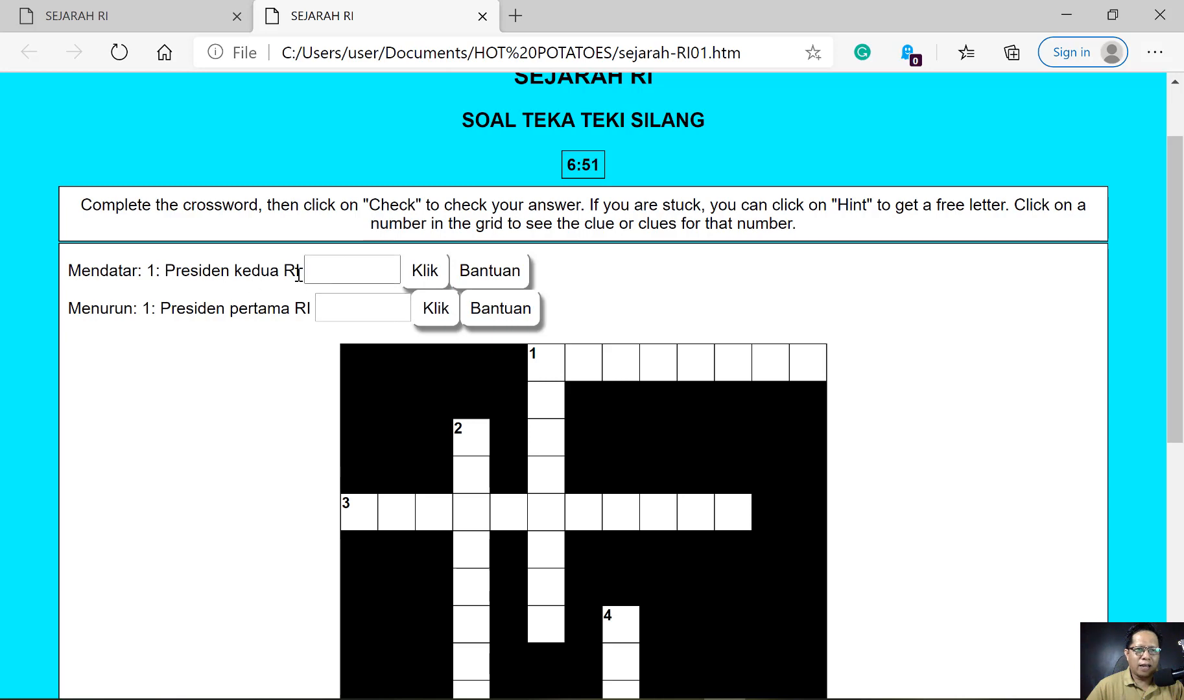
pyautogui.scroll(-4, 405, 272)
pyautogui.scroll(-3, 405, 272)
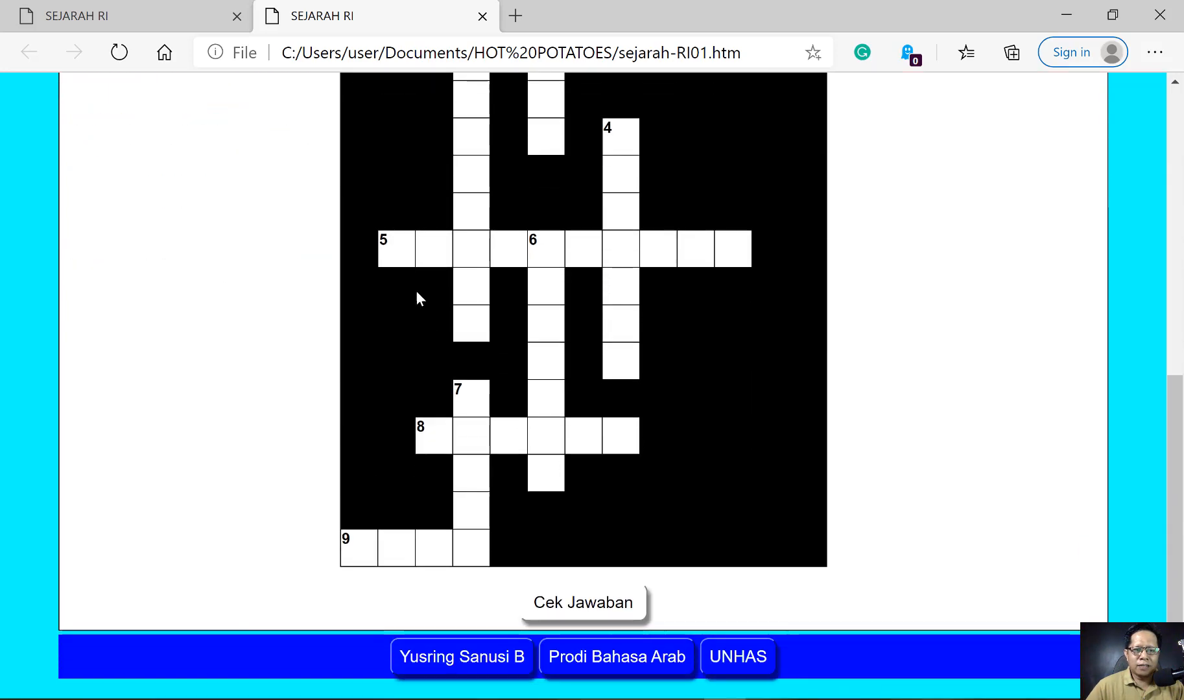
pyautogui.scroll(8, 428, 324)
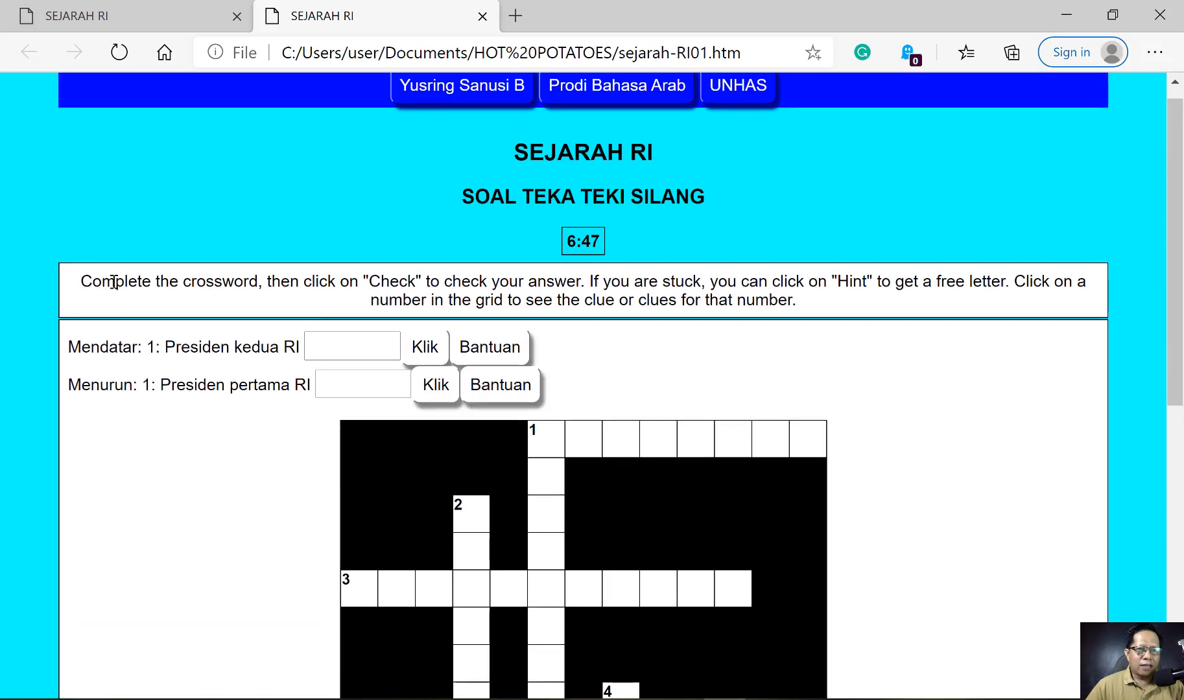
pyautogui.moveTo(82, 276); pyautogui.dragTo(816, 310)
pyautogui.hotkey('ctrl', 'c')
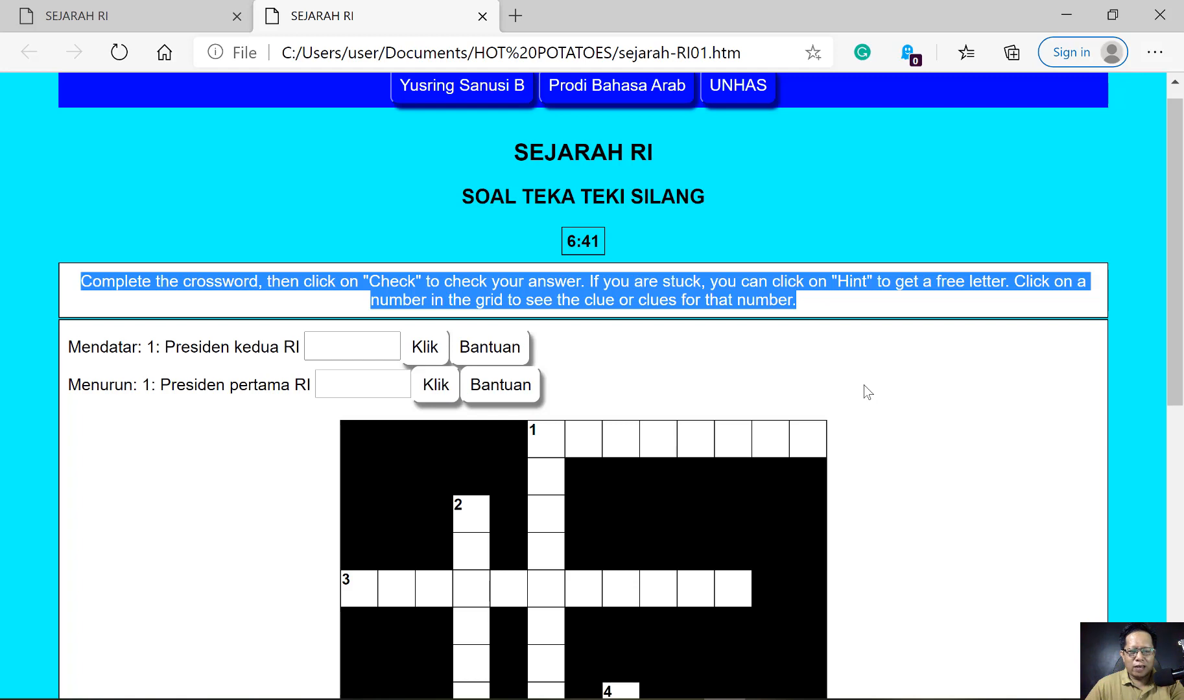
pyautogui.click(726, 699)
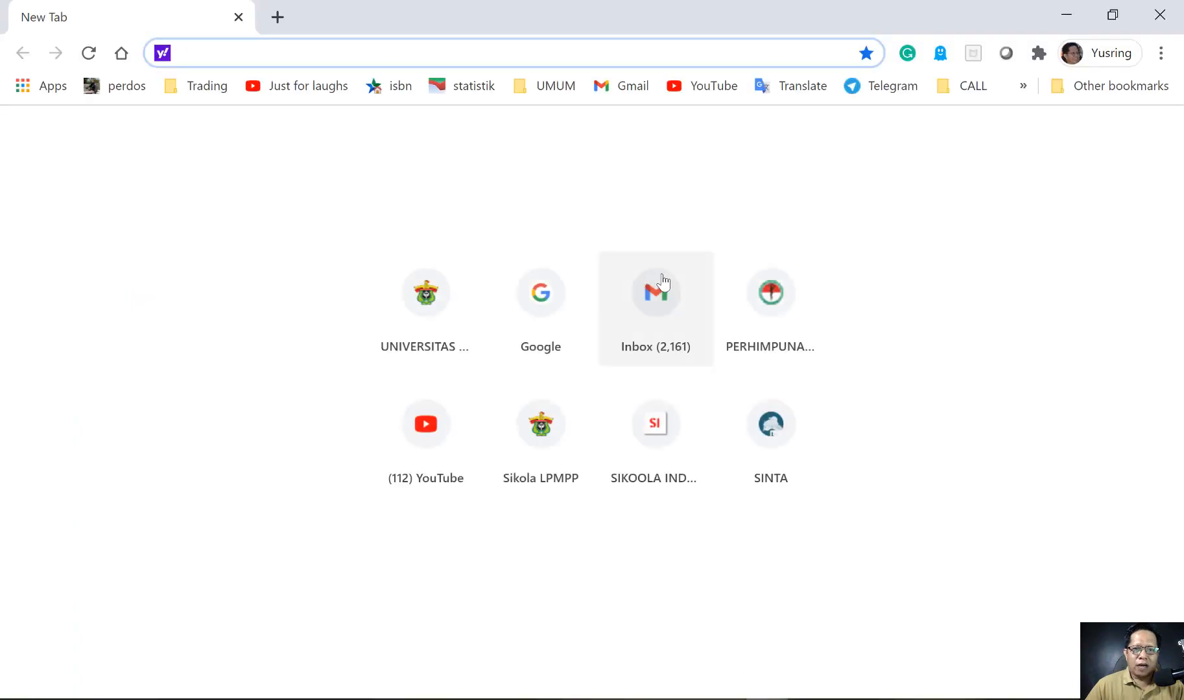
# - Paste the English instructions into Google Translate, translate English → Indonesian, and select the translation
pyautogui.click(535, 302)
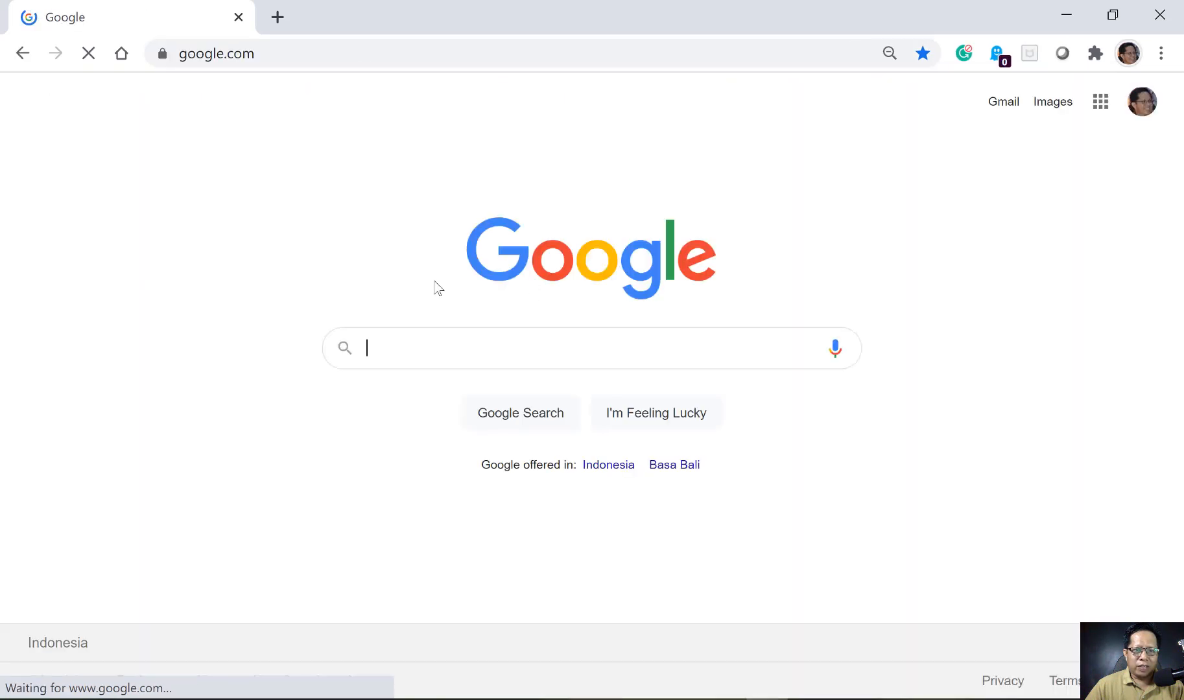
pyautogui.click(404, 352)
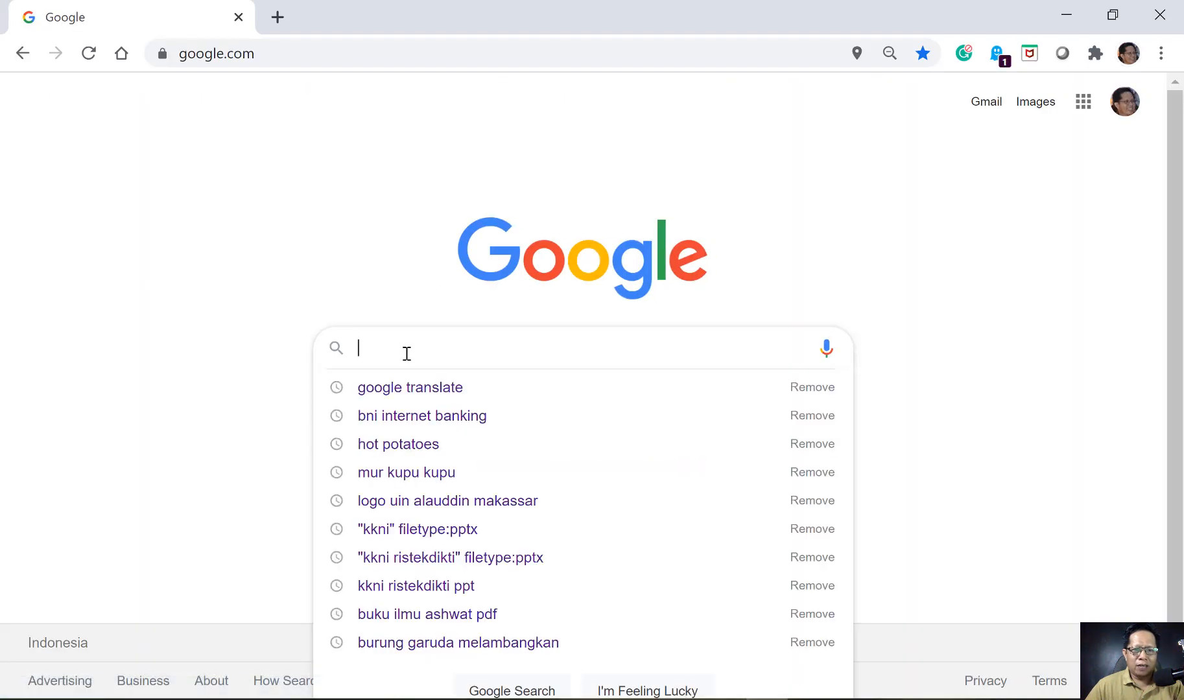
pyautogui.click(402, 384)
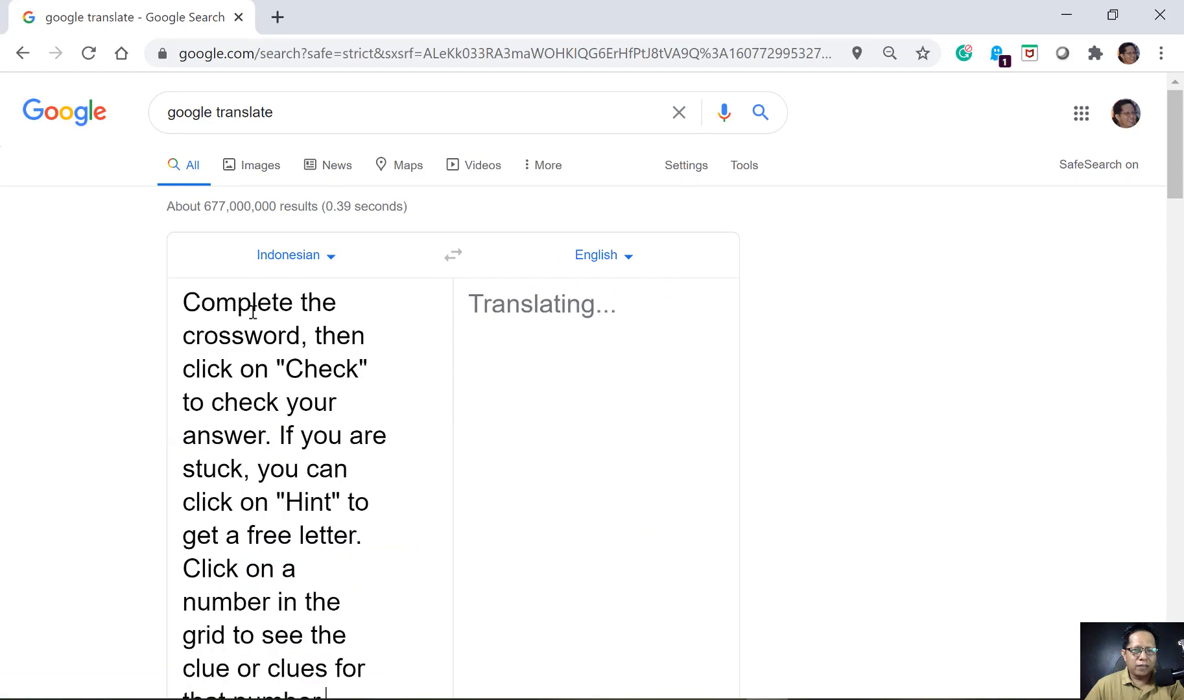
pyautogui.hotkey('ctrl', 'v')
pyautogui.click(452, 255)
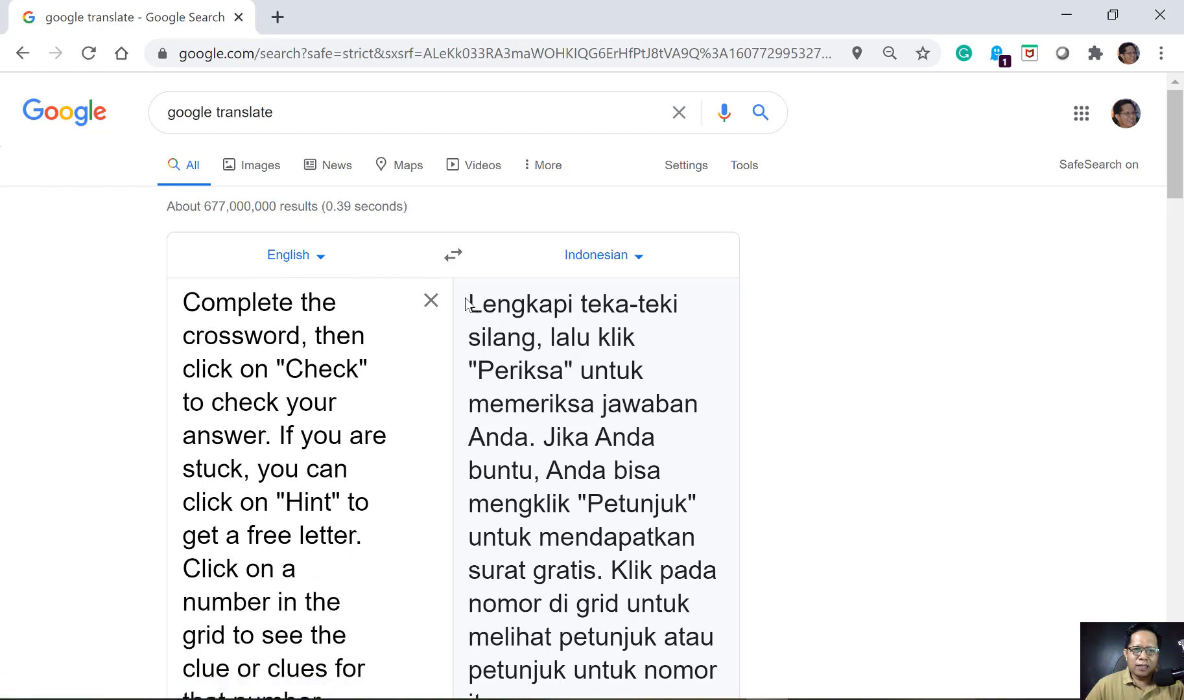
pyautogui.moveTo(470, 304); pyautogui.dragTo(560, 536)
pyautogui.scroll(-3, 514, 510)
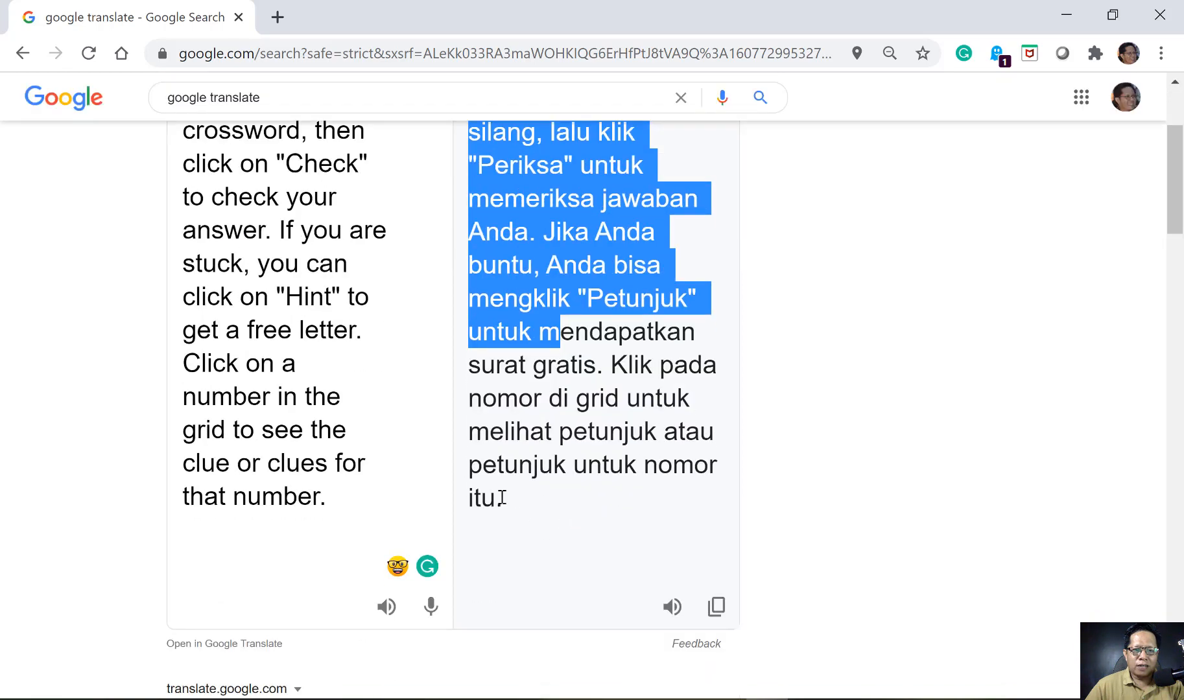
pyautogui.moveTo(503, 498); pyautogui.dragTo(502, 498)
pyautogui.hotkey('ctrl', 'c')
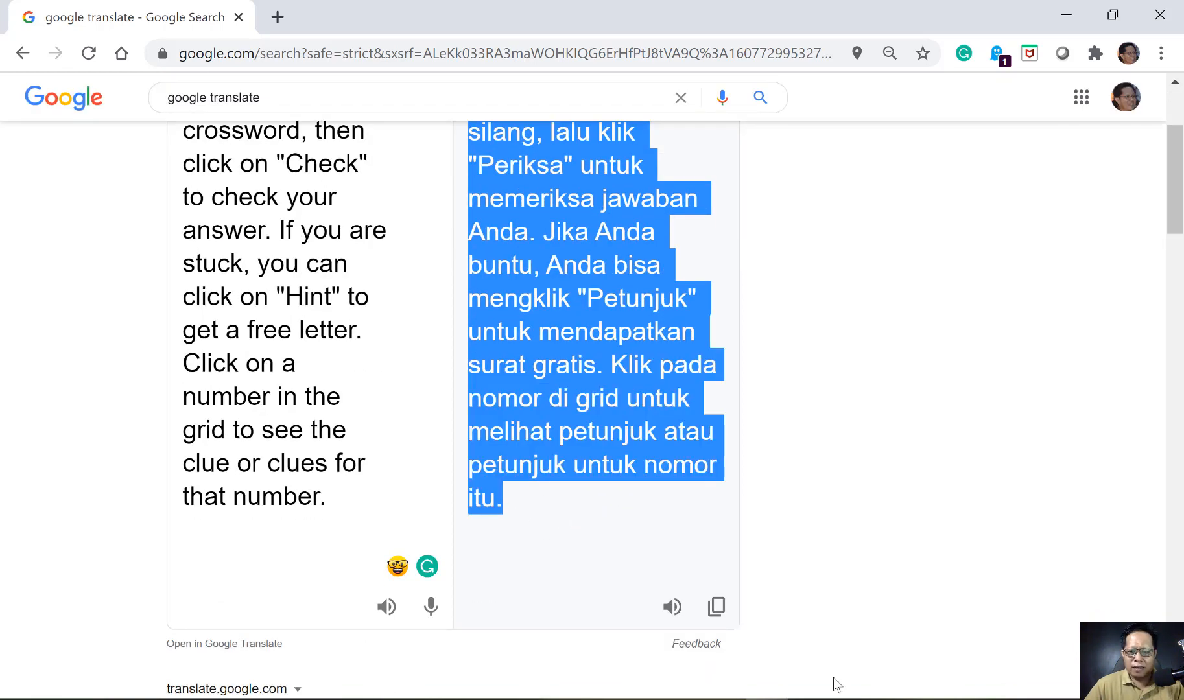
pyautogui.click(846, 695)
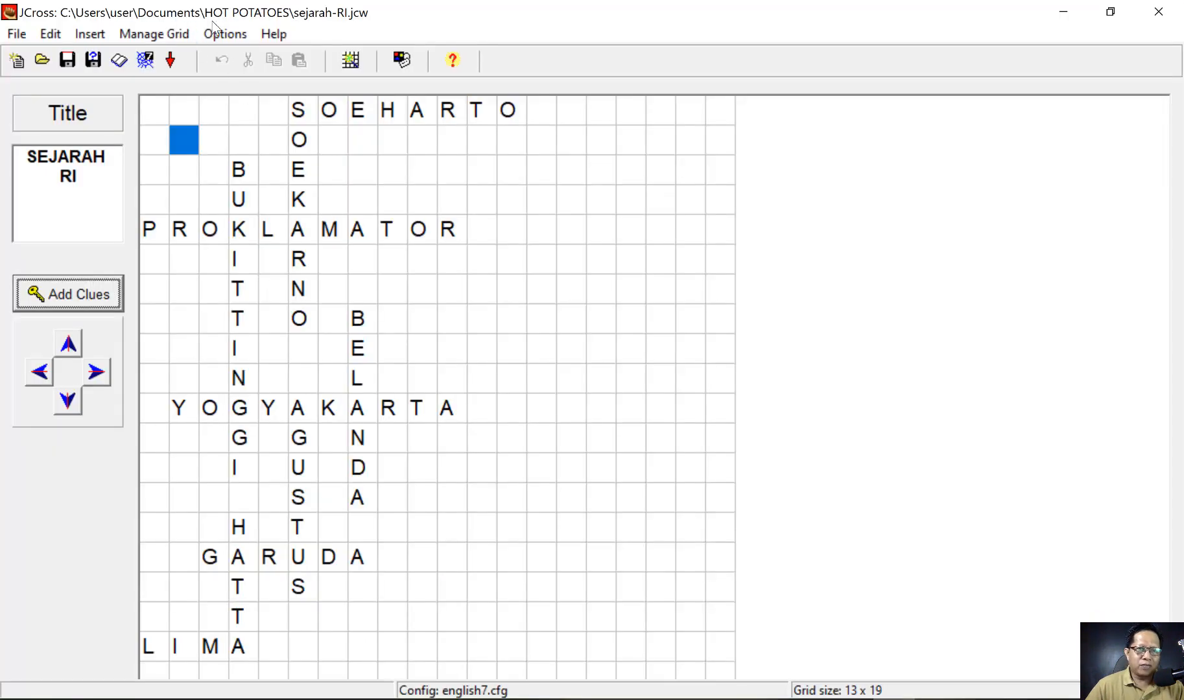
# - Paste the Indonesian instructions above the English text in Configure Output's Titles/Instructions, fixing a stray gap
pyautogui.click(226, 35)
pyautogui.click(251, 57)
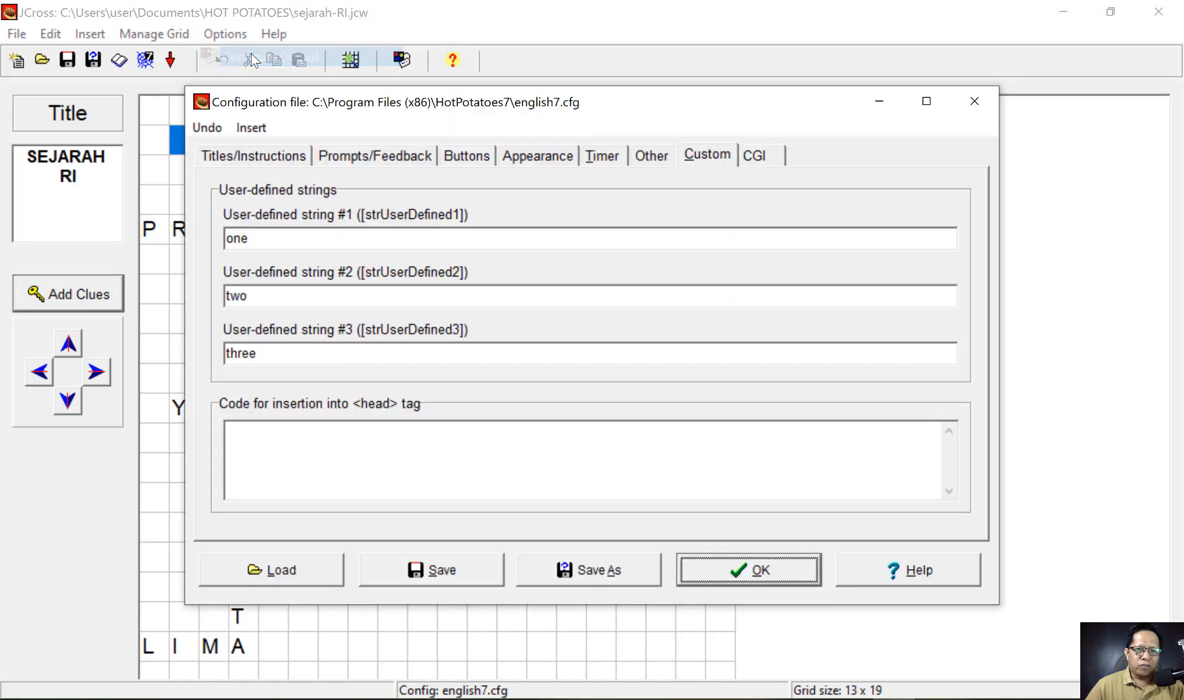
pyautogui.click(266, 156)
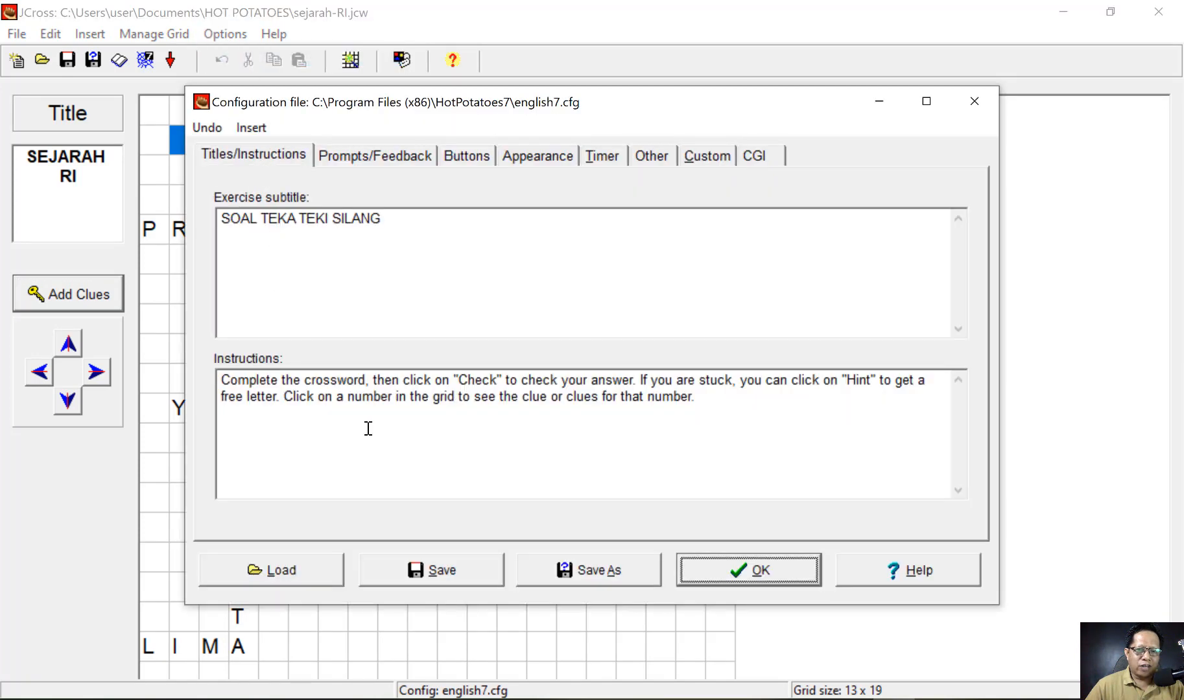
pyautogui.click(224, 380)
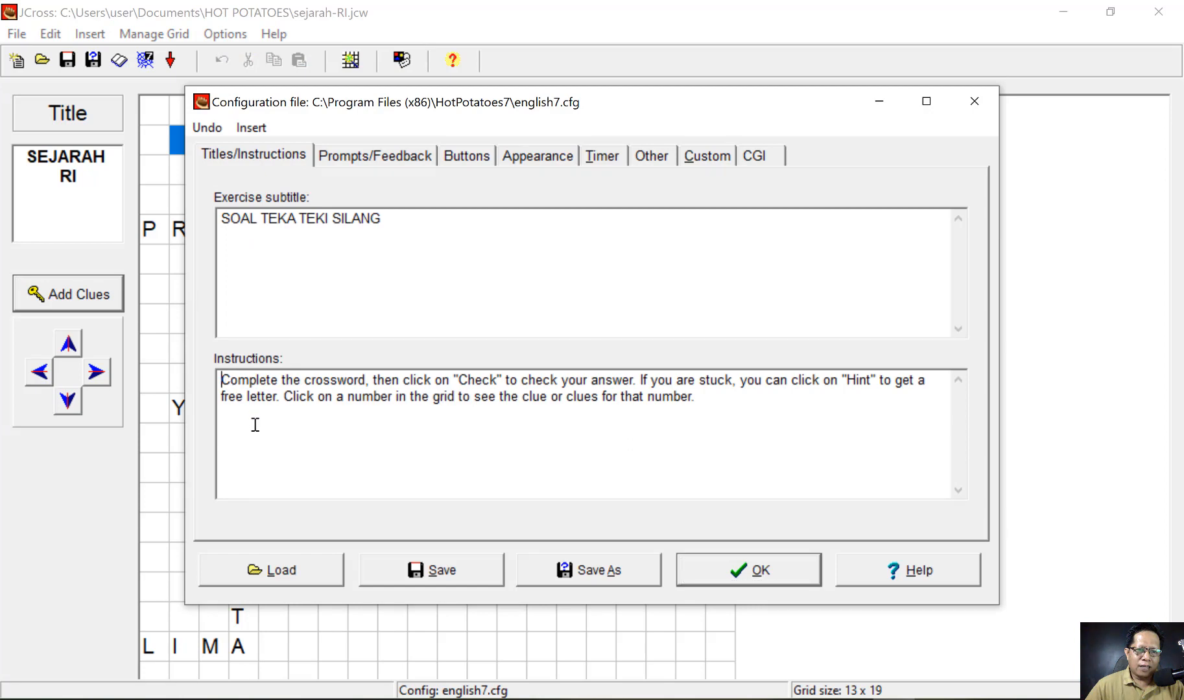
pyautogui.press('Return')
pyautogui.press('Return')
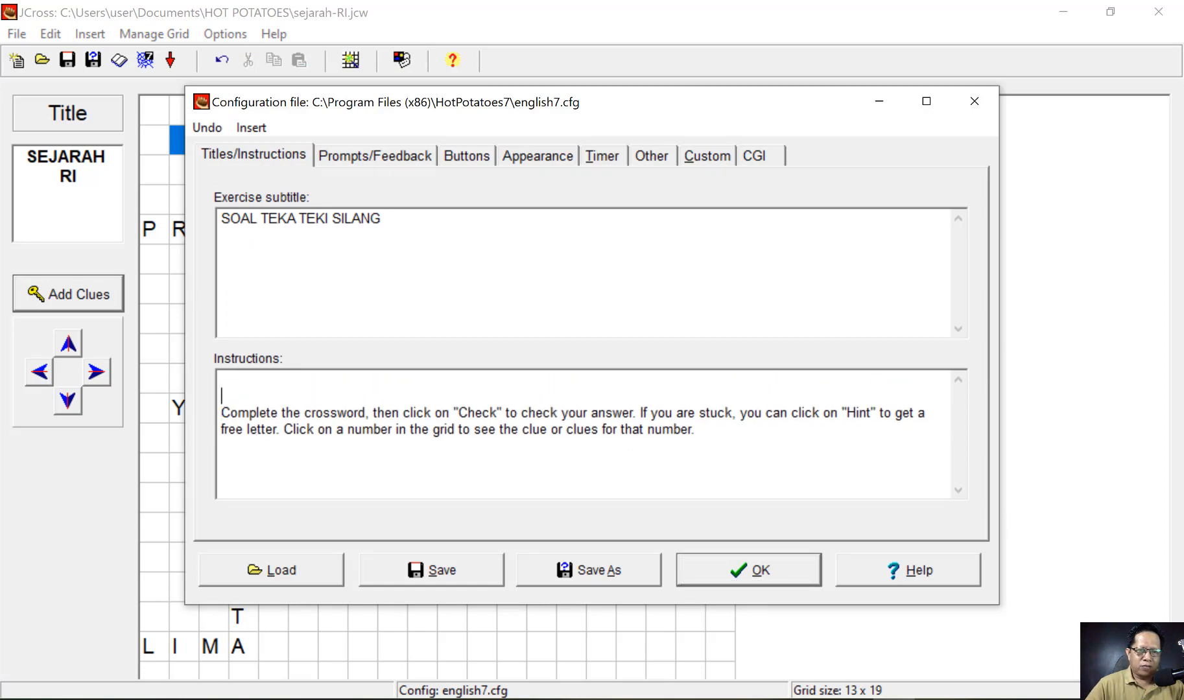
pyautogui.hotkey('ctrl', 'v')
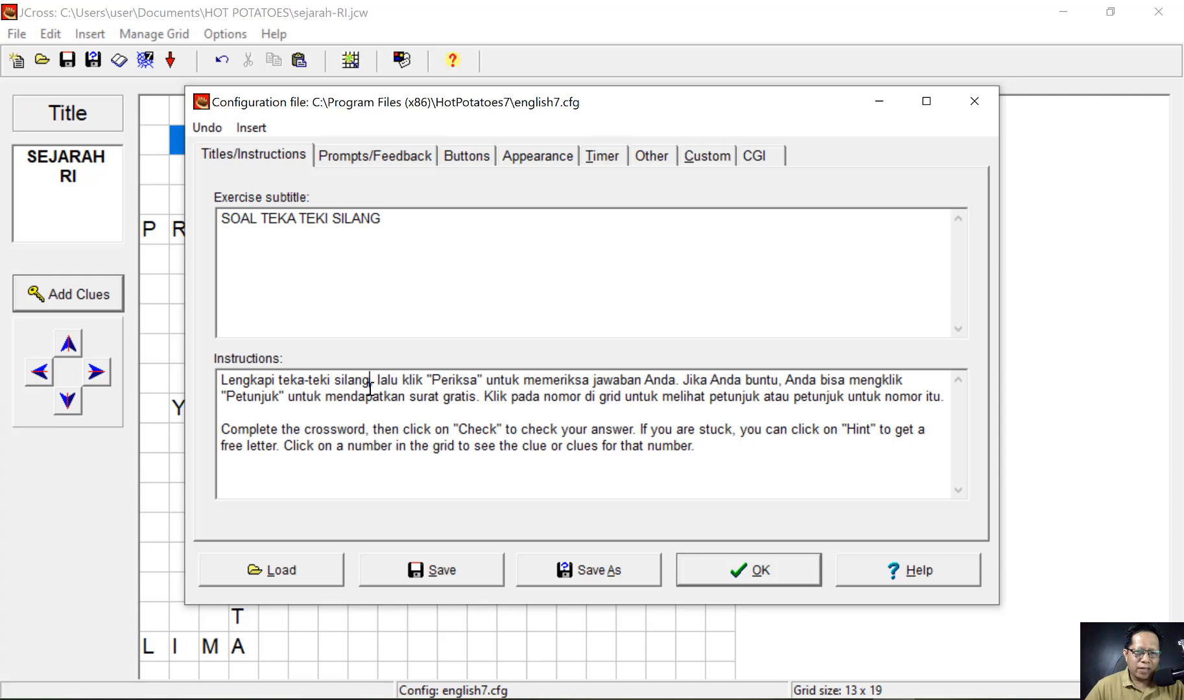
pyautogui.click(387, 430)
pyautogui.press('BackSpace')
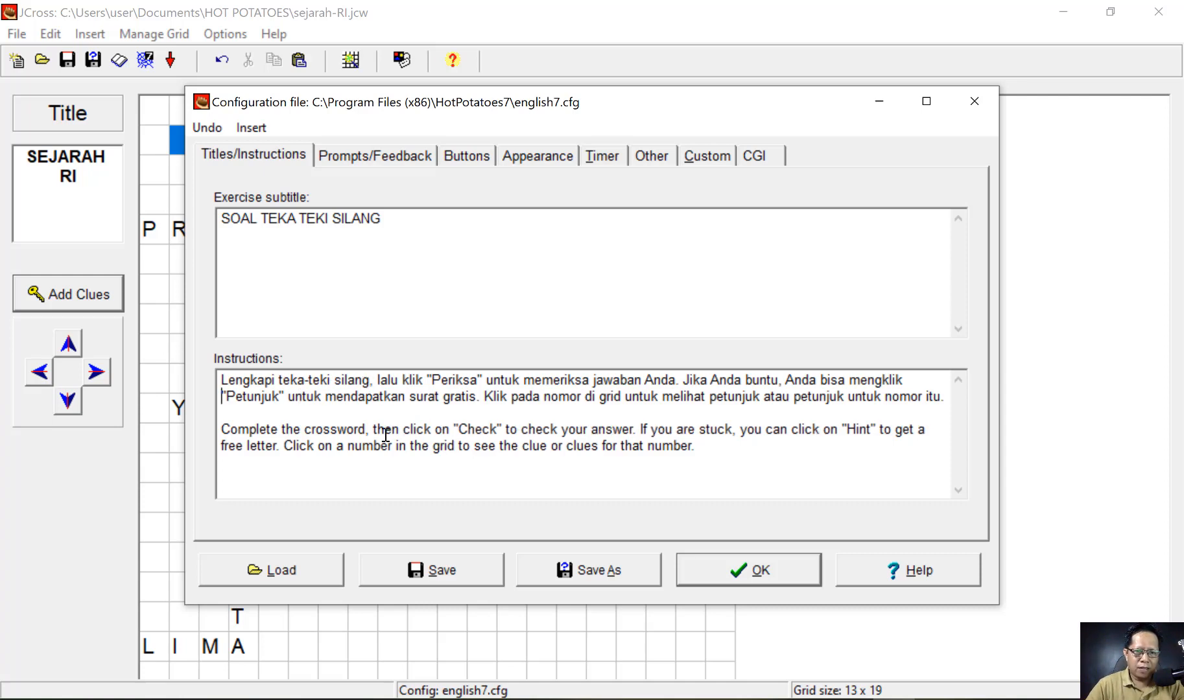
pyautogui.hotkey('ctrl', 'Right')
pyautogui.hotkey('ctrl', 'Right')
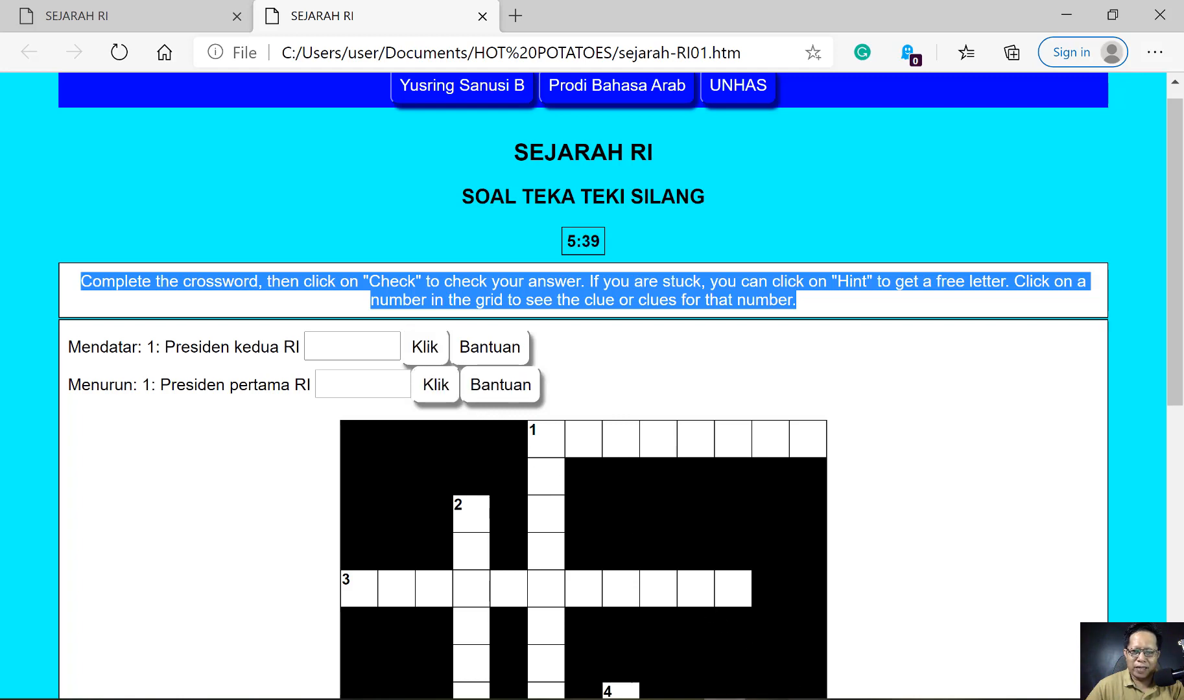
# - Switch from Edge back to the JCross output settings with Alt+Tab
pyautogui.hotkey('alt', 'Tab')
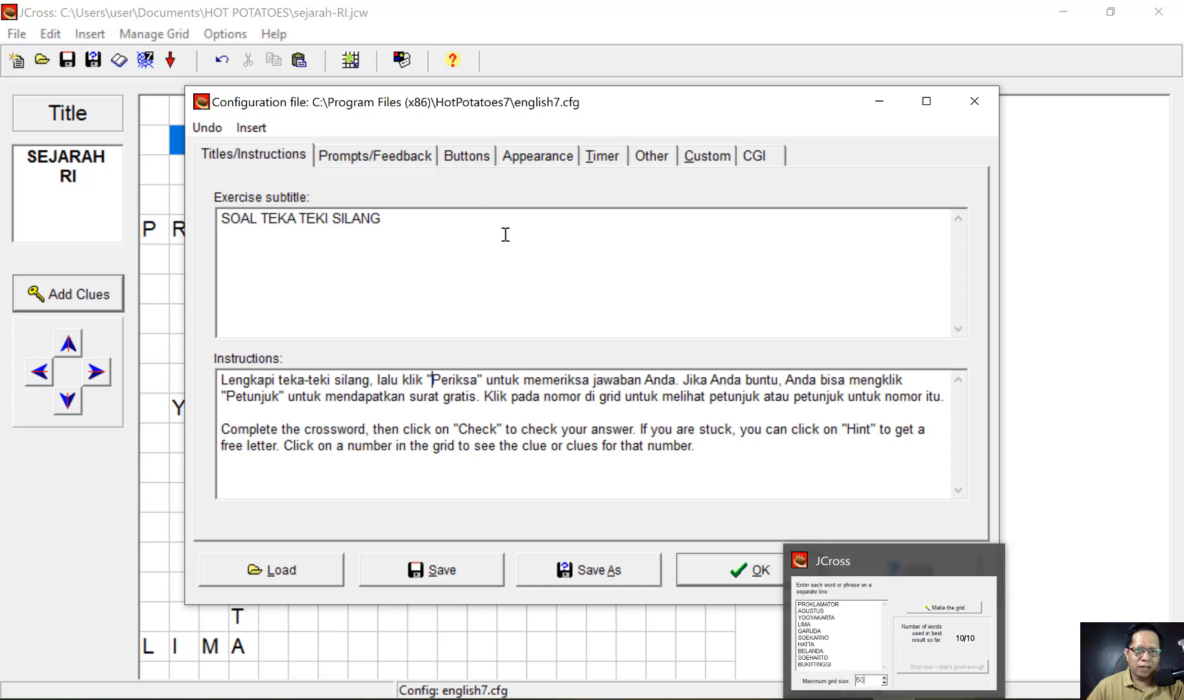
# - Change the answer-entry button caption from 'Klik' to 'Periksa' and save the configuration
pyautogui.click(468, 156)
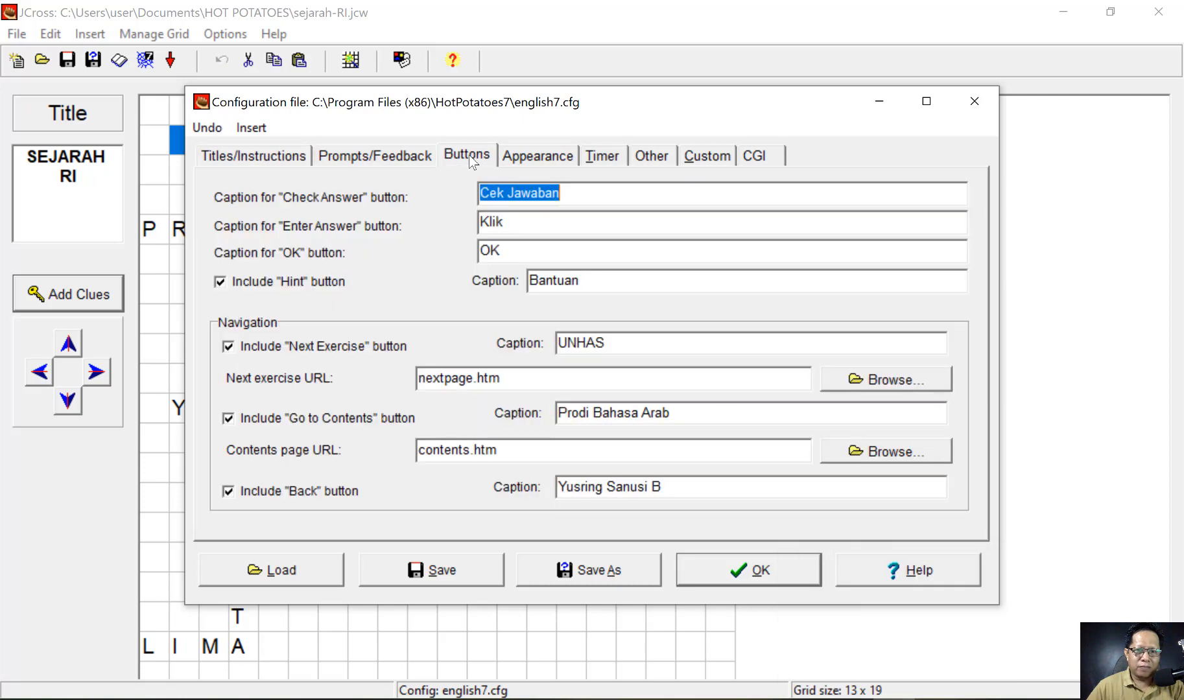
pyautogui.doubleClick(492, 224)
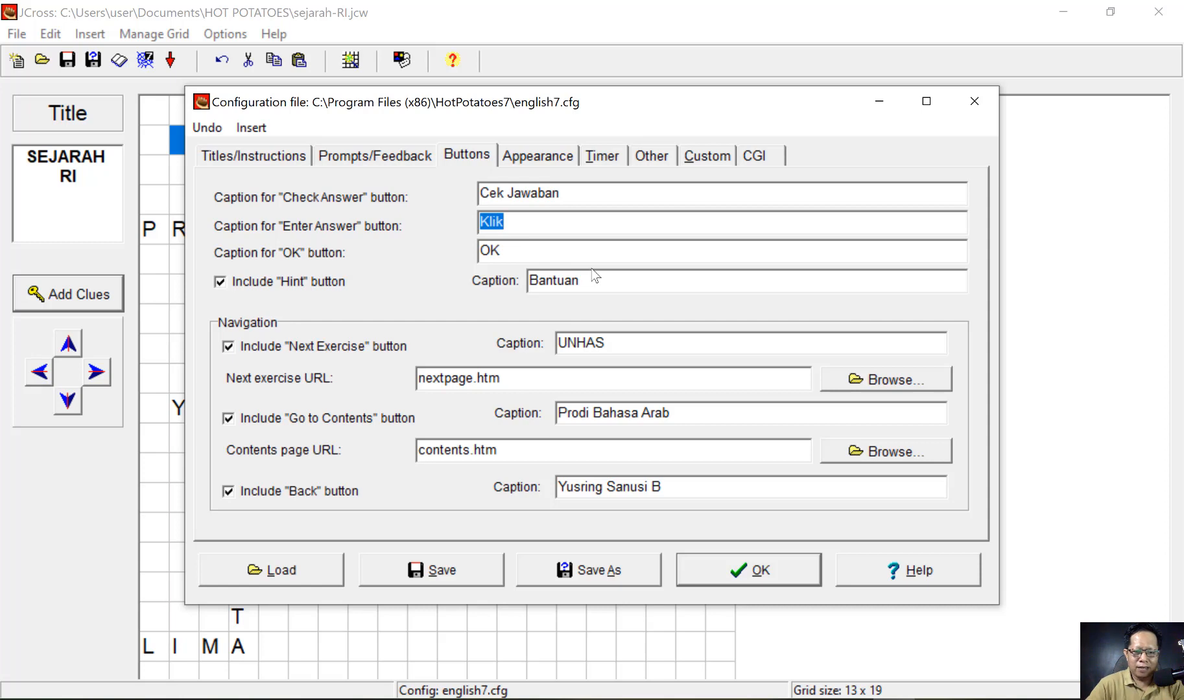
pyautogui.write('Pe')
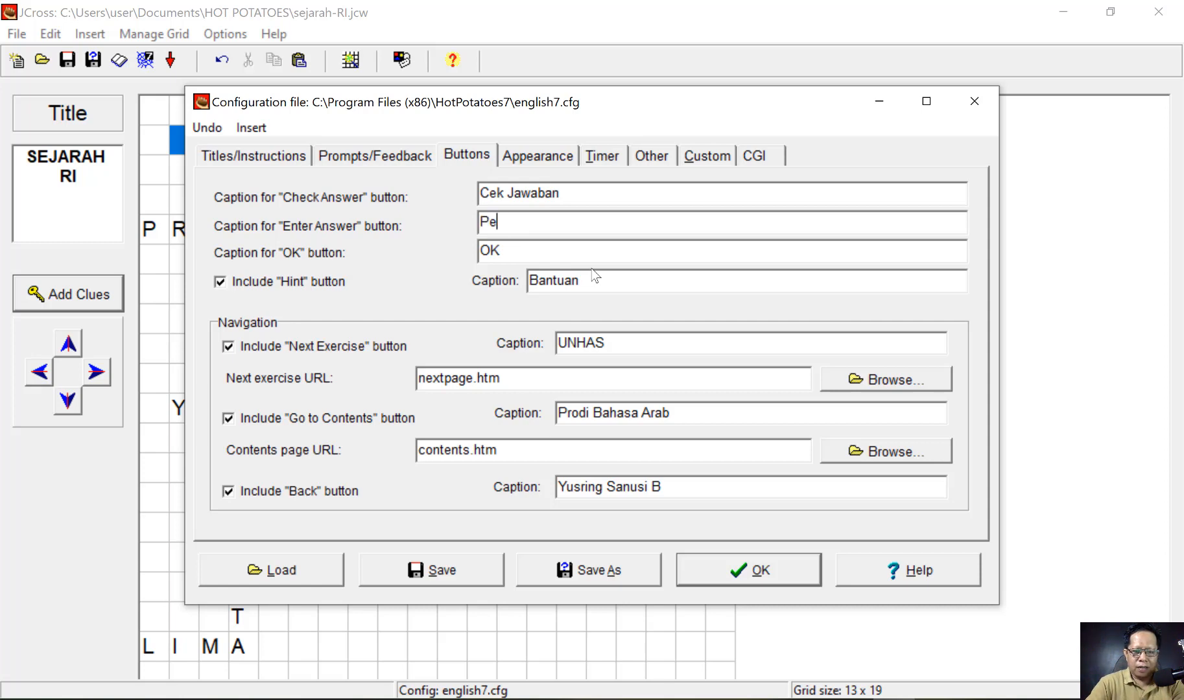
pyautogui.write('riksa')
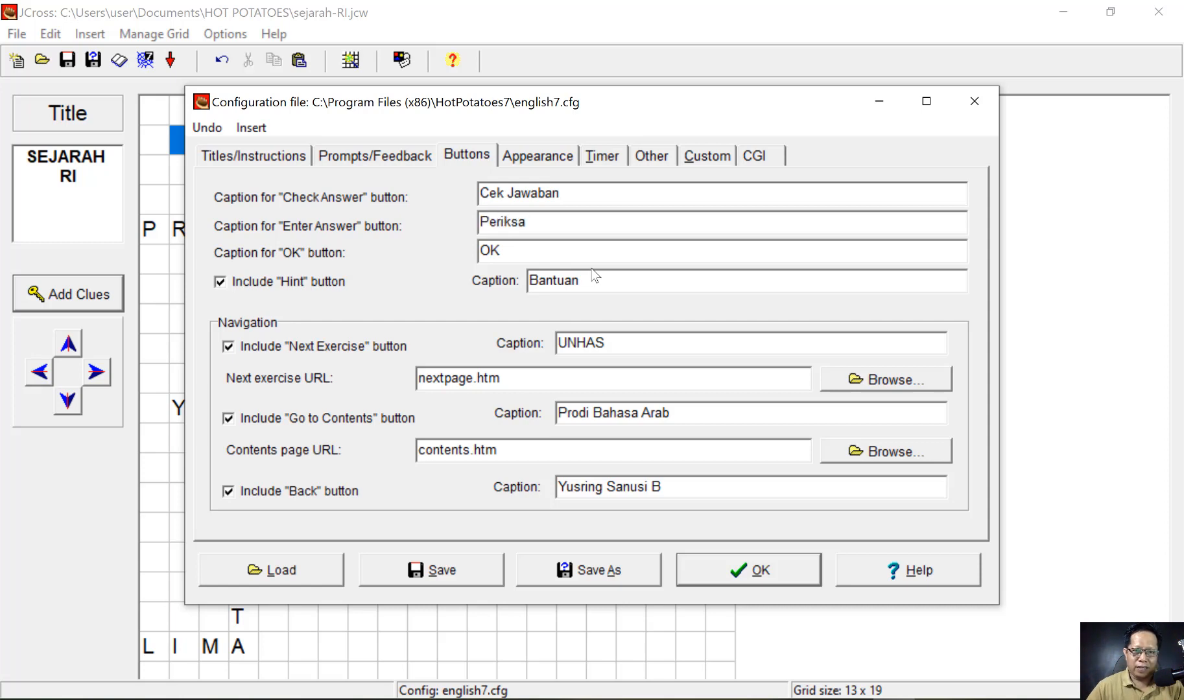
pyautogui.click(446, 572)
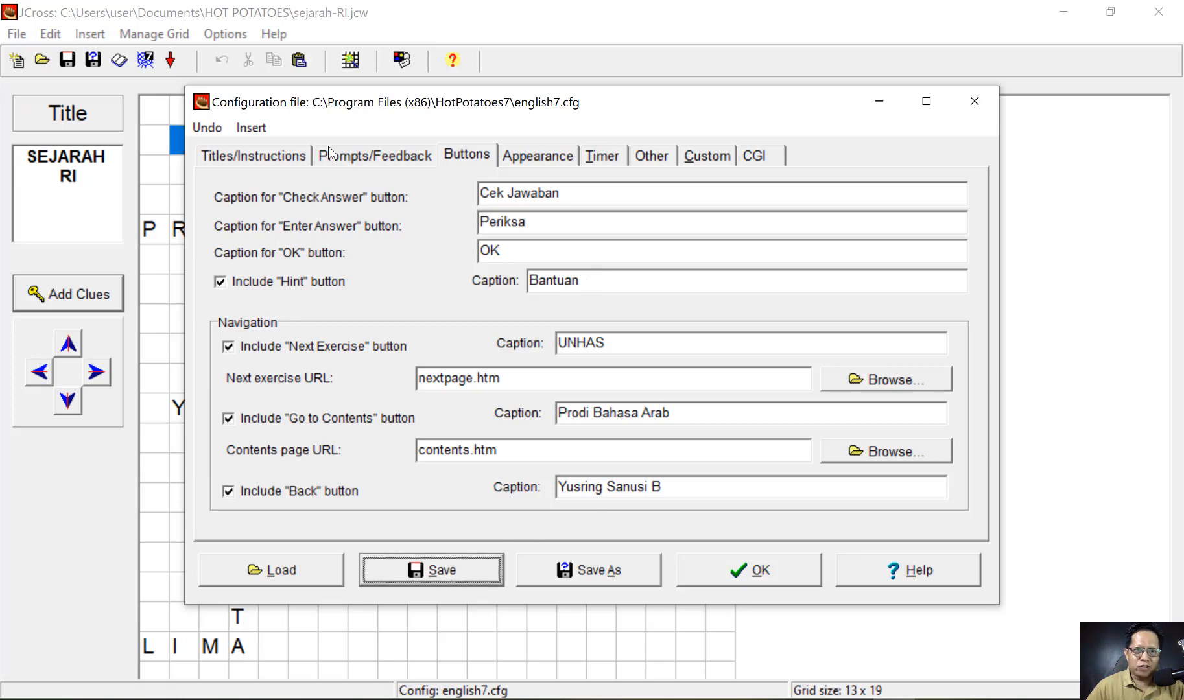
# - Replace 'buntu' with 'kesulitan' in the Indonesian instructions
pyautogui.click(283, 159)
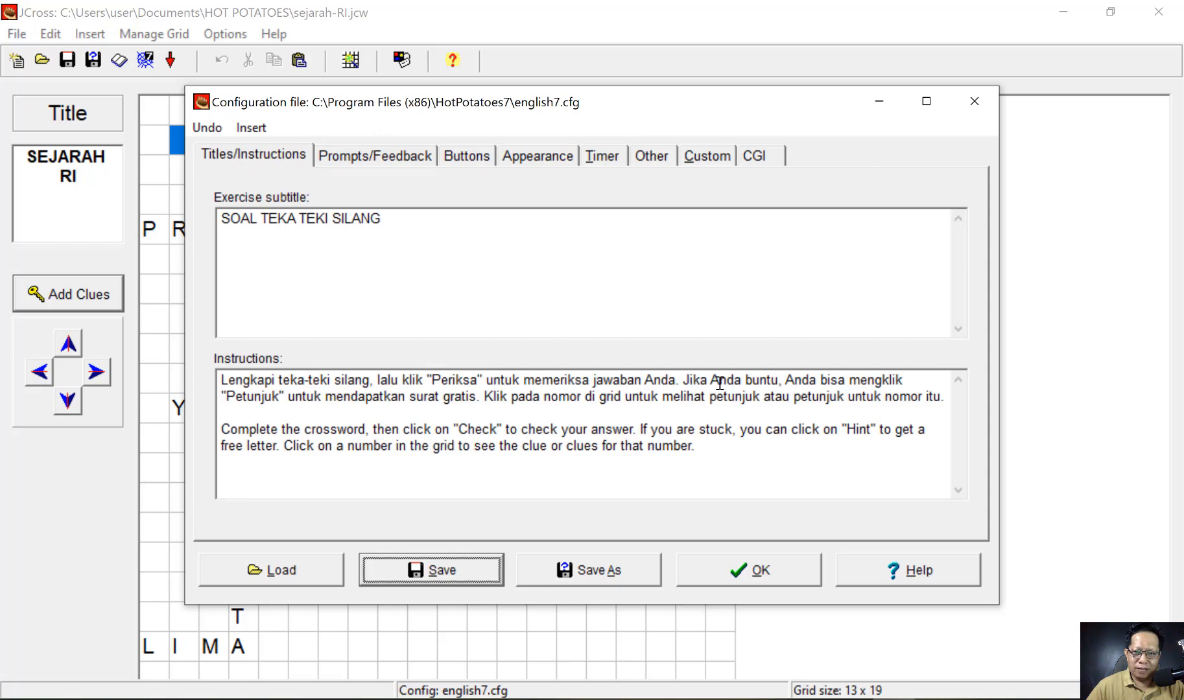
pyautogui.doubleClick(760, 381)
pyautogui.press('Left')
pyautogui.press('Left')
pyautogui.press('Left')
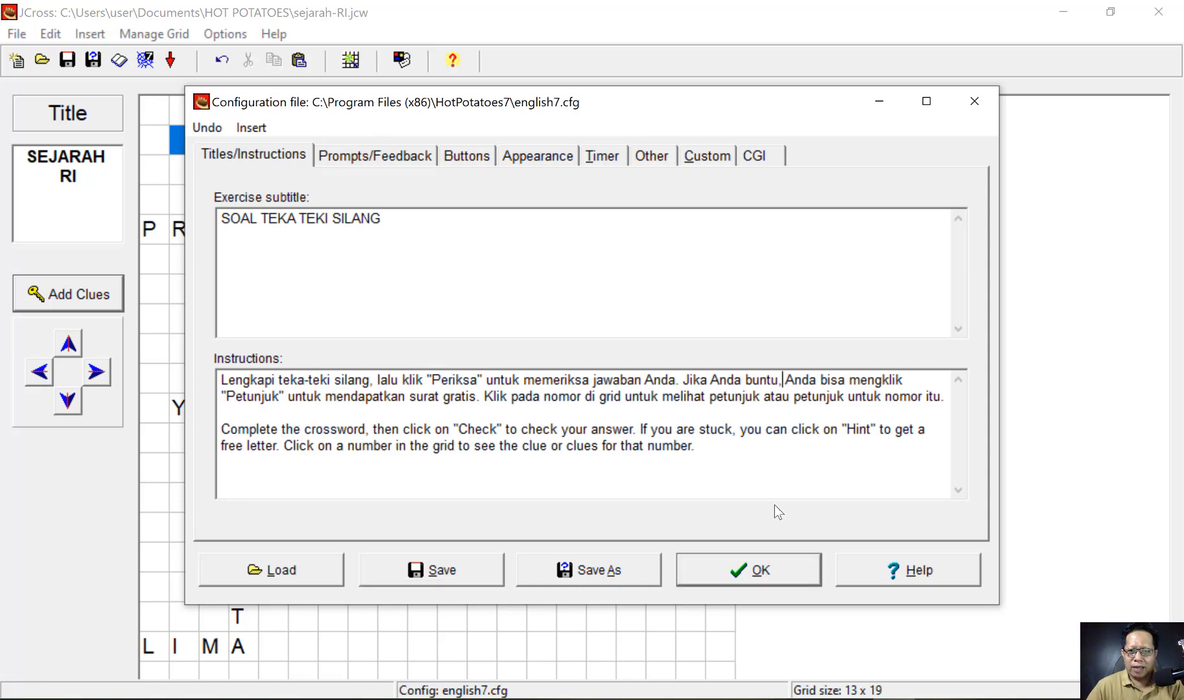
pyautogui.press('Left')
pyautogui.press('Left')
pyautogui.press('Left')
pyautogui.press('Left')
pyautogui.hotkey('shift', 'Right')
pyautogui.hotkey('shift', 'Right')
pyautogui.hotkey('shift', 'Right')
pyautogui.hotkey('shift', 'Right')
pyautogui.hotkey('shift', 'Right')
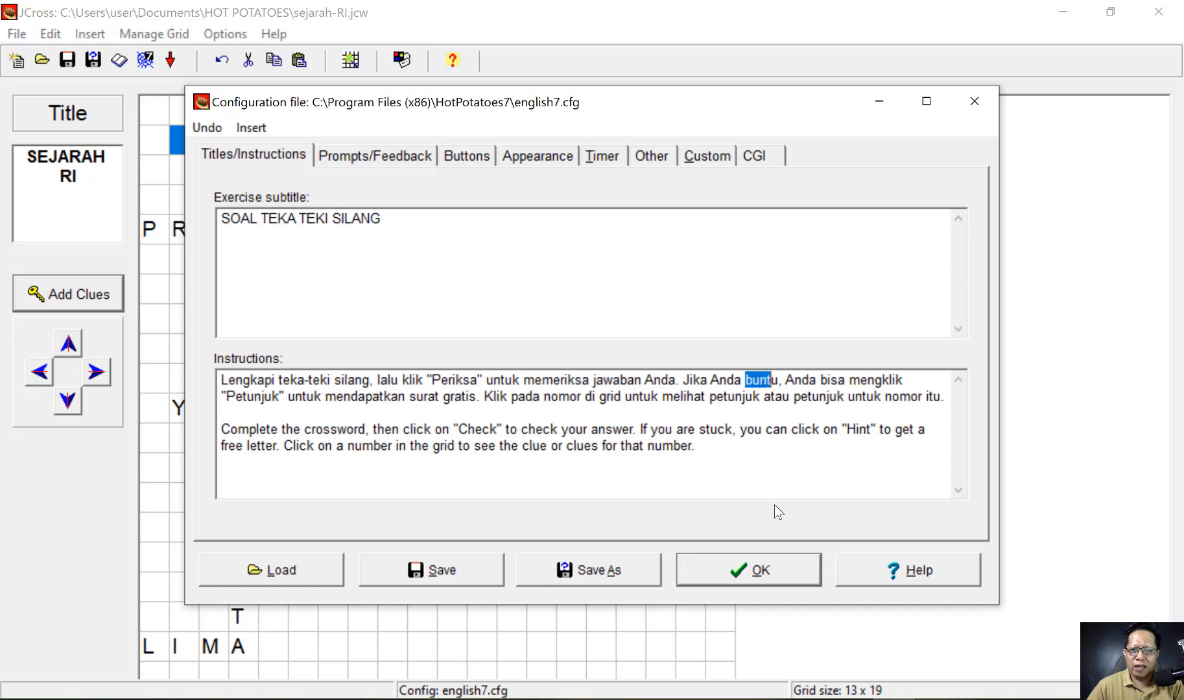
pyautogui.write('kesulitan')
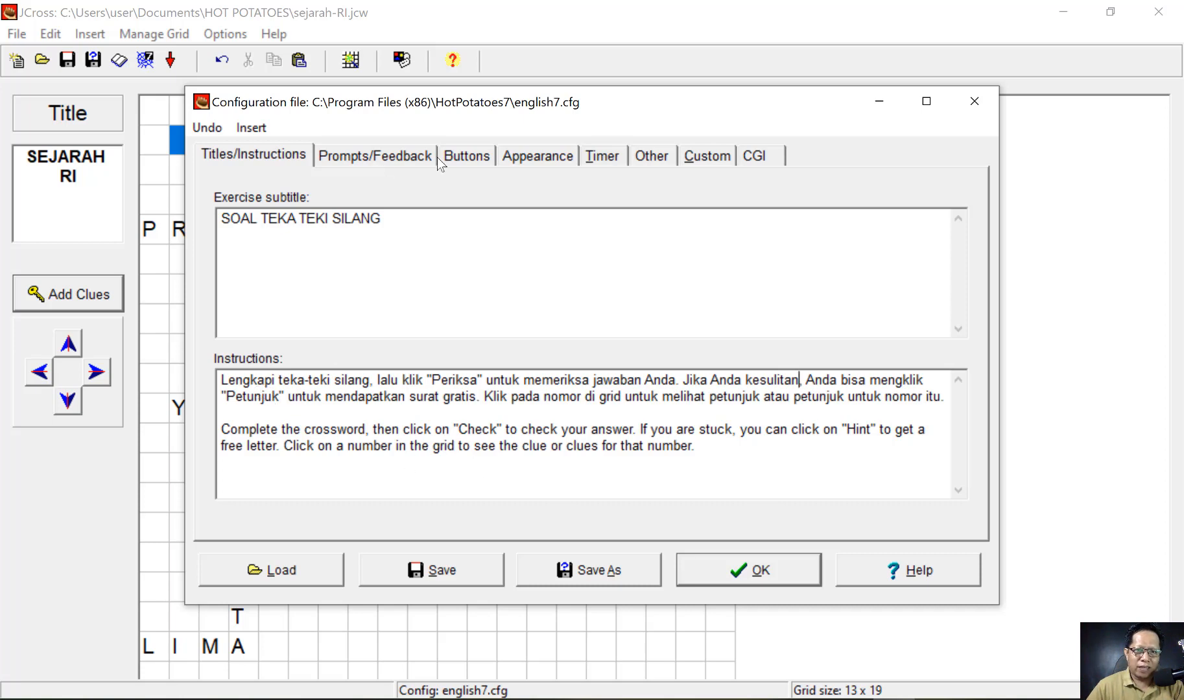
pyautogui.click(474, 157)
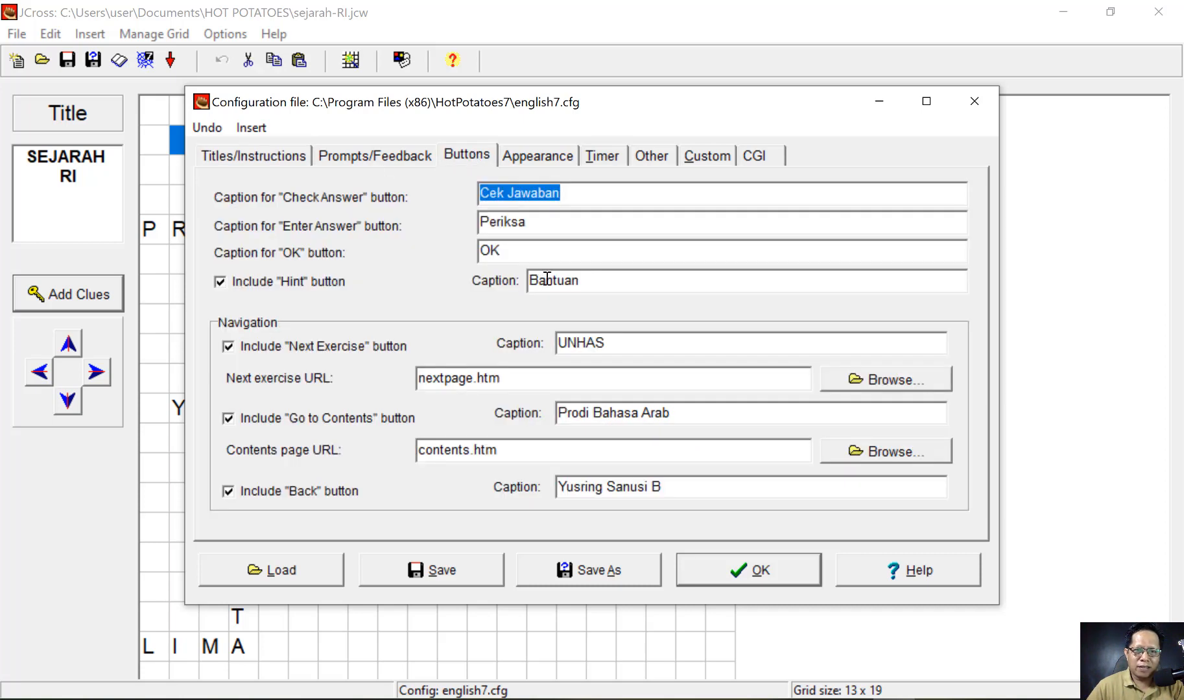
# - Rename the hint button caption from 'Bantuan' to 'Petunjuk'
pyautogui.doubleClick(546, 279)
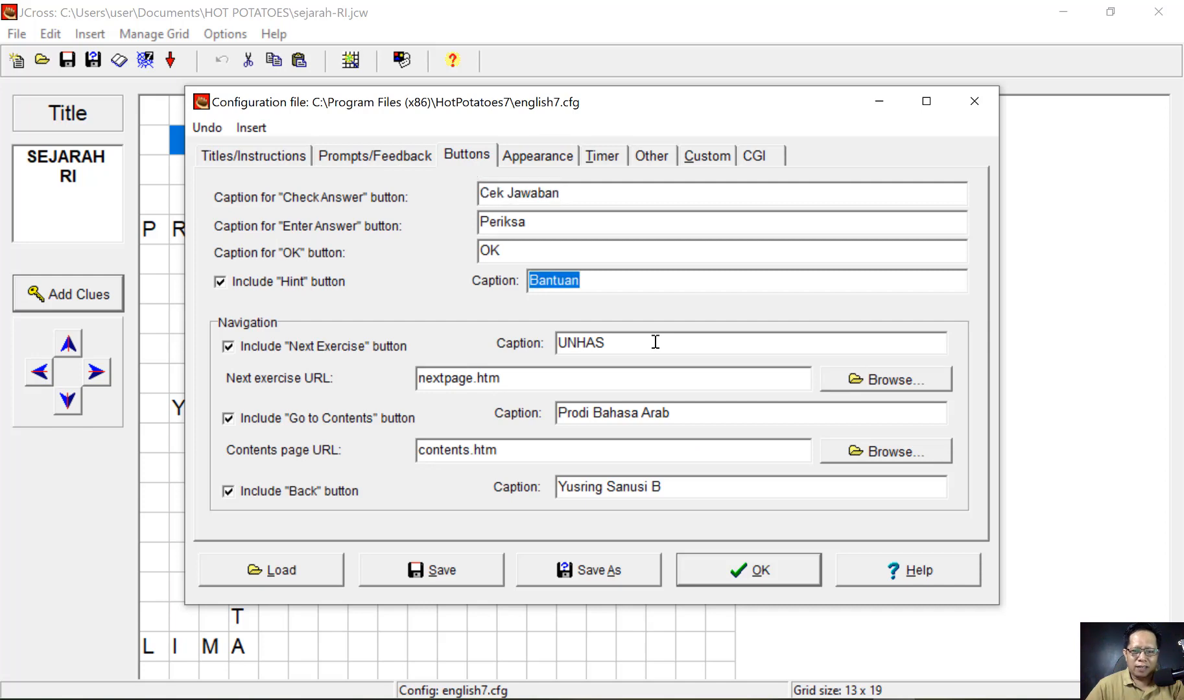
pyautogui.write('Petunjuk')
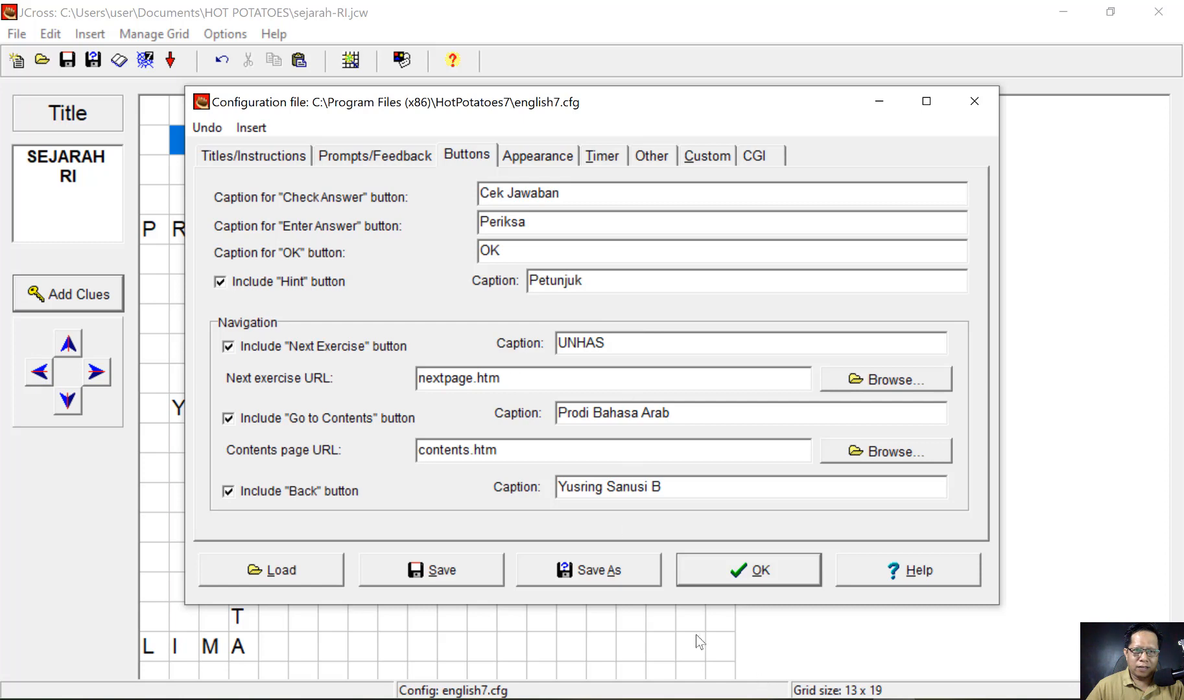
pyautogui.click(280, 157)
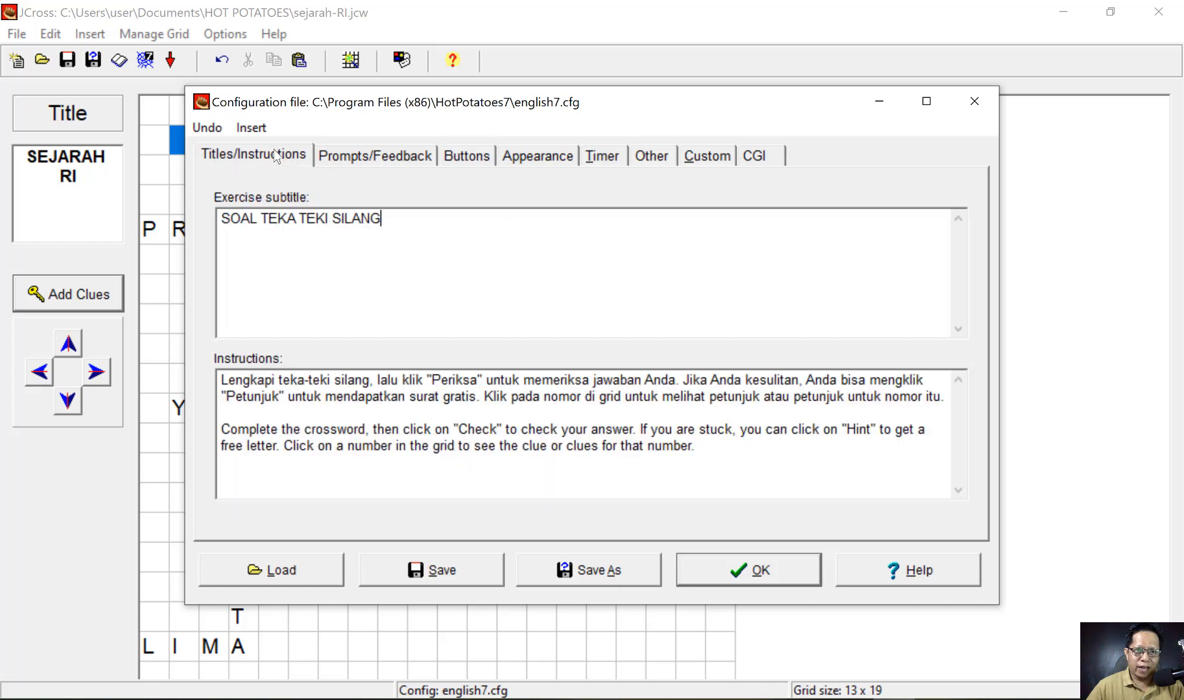
pyautogui.click(370, 154)
pyautogui.click(485, 156)
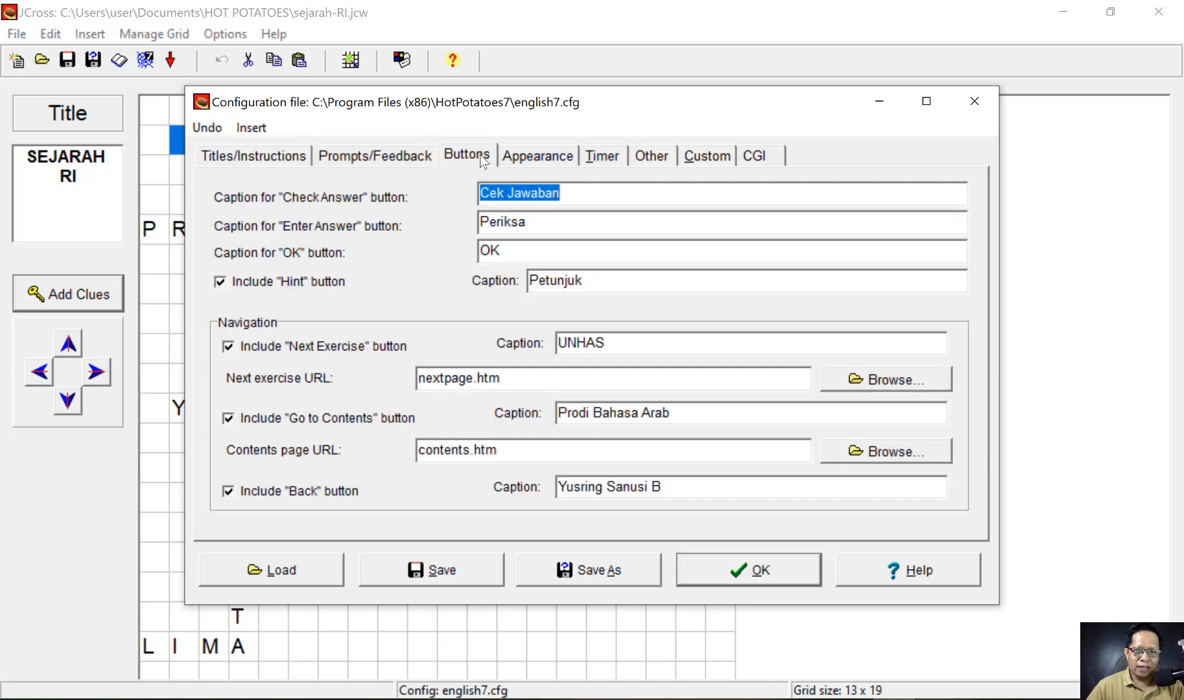
pyautogui.click(279, 155)
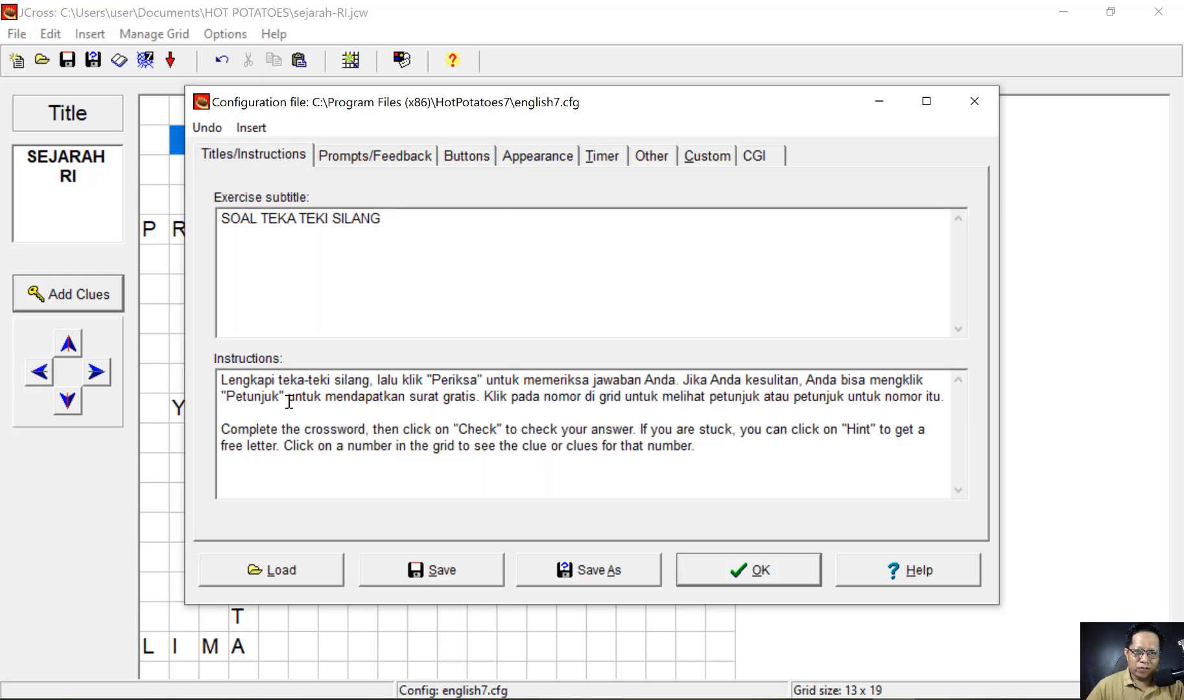
# - In the Indonesian instructions, replace 'jawaban gratis' with 'penjelasan' and 'grid' with 'kotak'
pyautogui.doubleClick(427, 398)
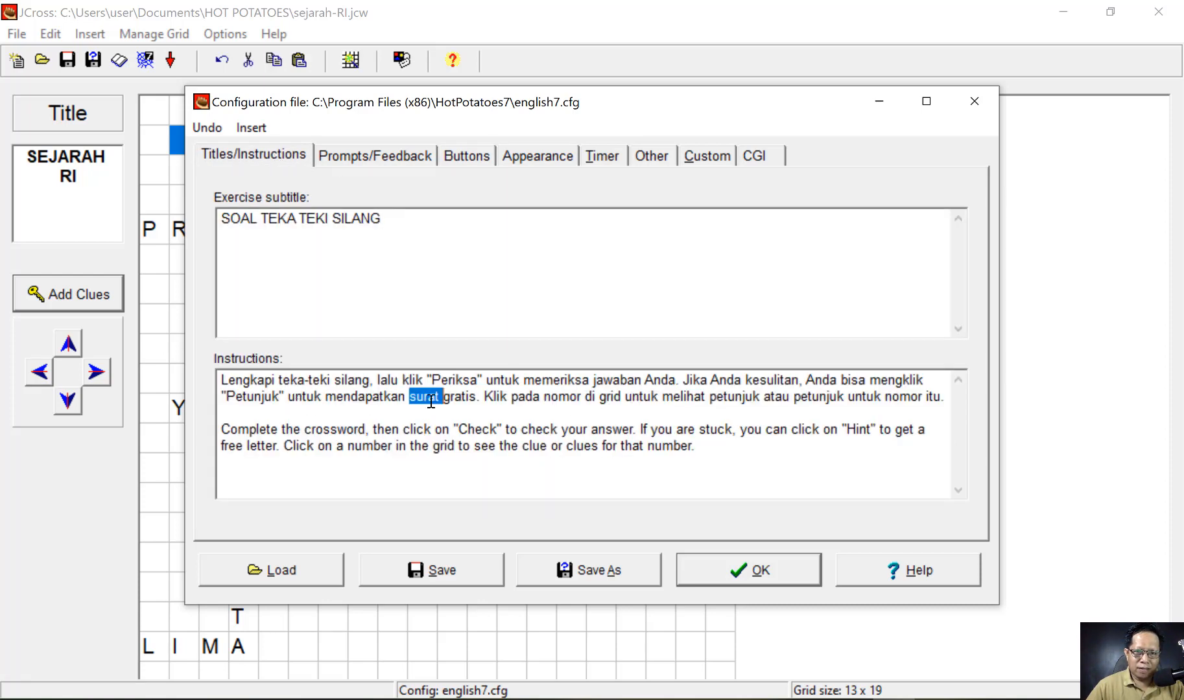
pyautogui.write('jawaban')
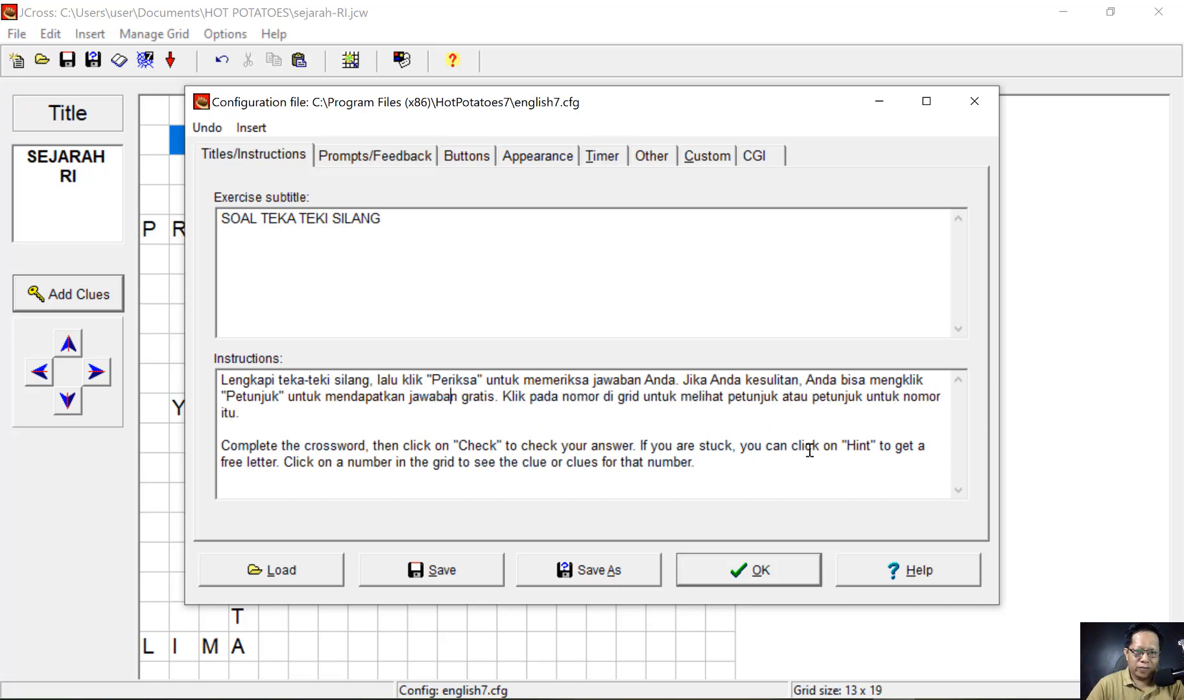
pyautogui.hotkey('shift', 'Right')
pyautogui.hotkey('shift', 'Right')
pyautogui.hotkey('shift', 'Right')
pyautogui.hotkey('shift', 'Right')
pyautogui.hotkey('shift', 'Right')
pyautogui.hotkey('shift', 'Right')
pyautogui.hotkey('shift', 'Right')
pyautogui.hotkey('shift', 'Right')
pyautogui.hotkey('shift', 'Right')
pyautogui.hotkey('shift', 'Right')
pyautogui.hotkey('shift', 'Right')
pyautogui.hotkey('shift', 'Right')
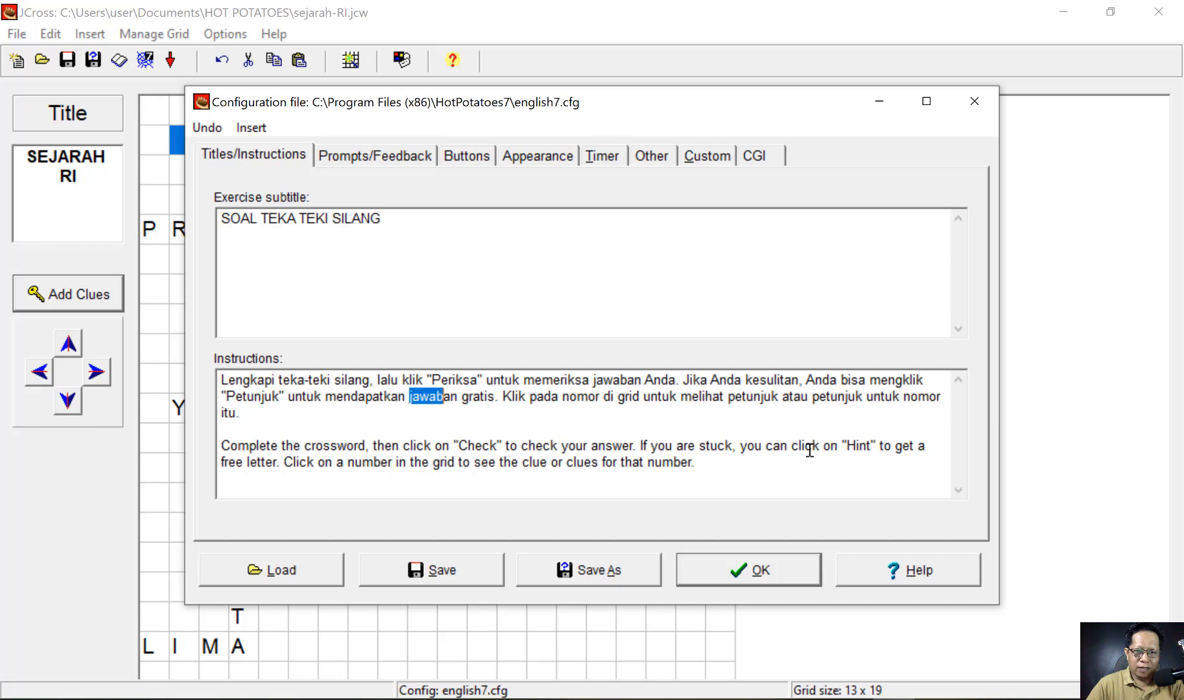
pyautogui.hotkey('shift', 'Right')
pyautogui.hotkey('shift', 'Right')
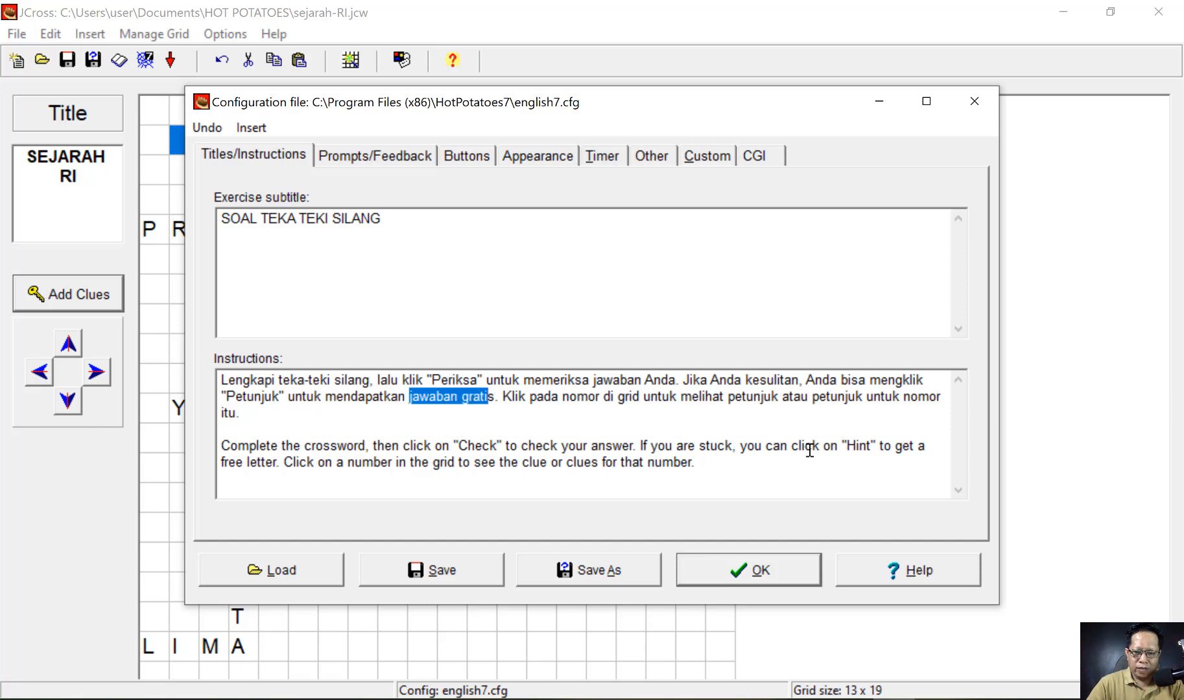
pyautogui.write('penjelasan')
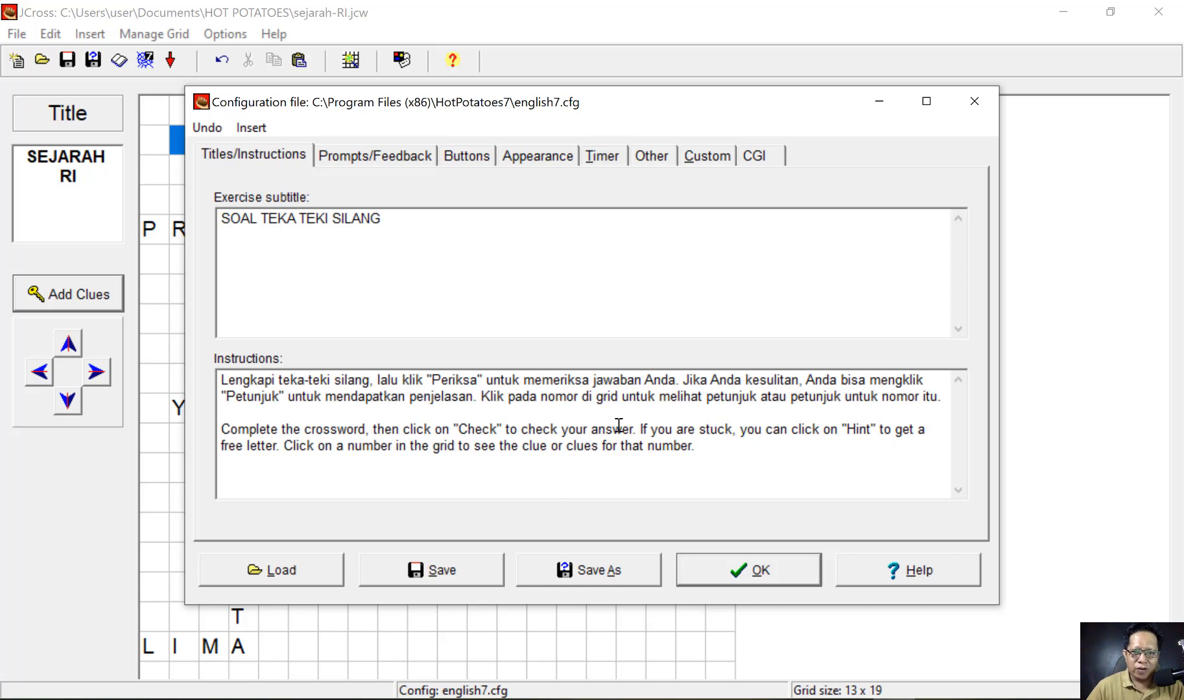
pyautogui.doubleClick(604, 396)
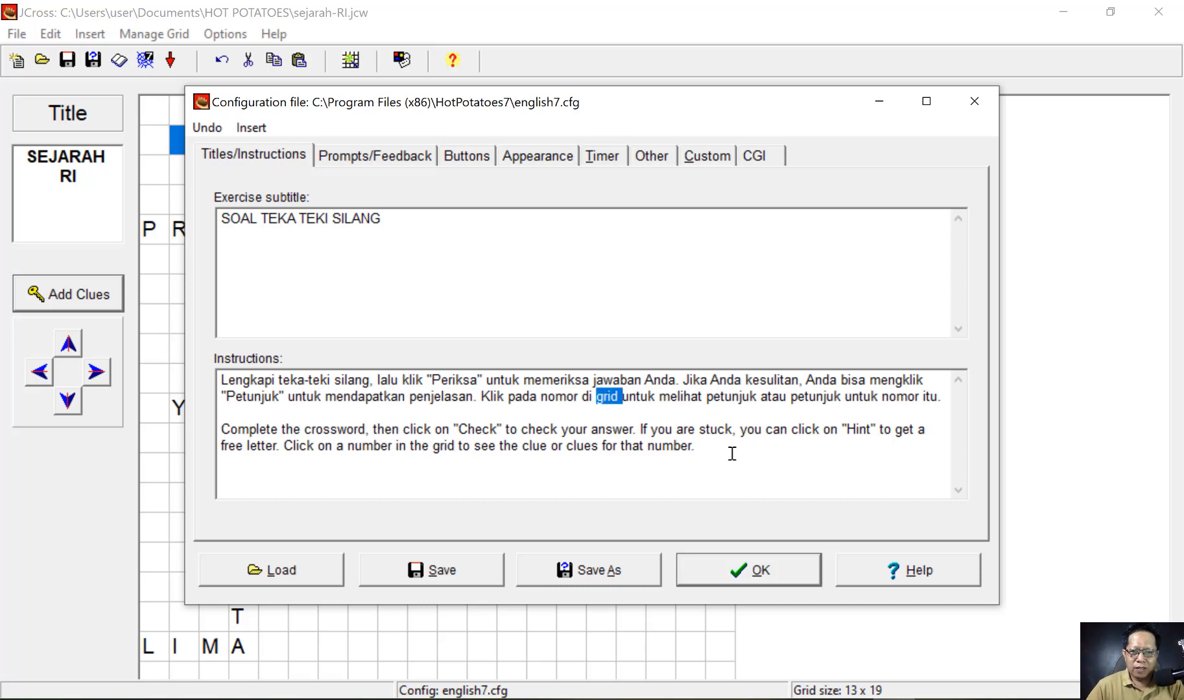
pyautogui.write('kotak')
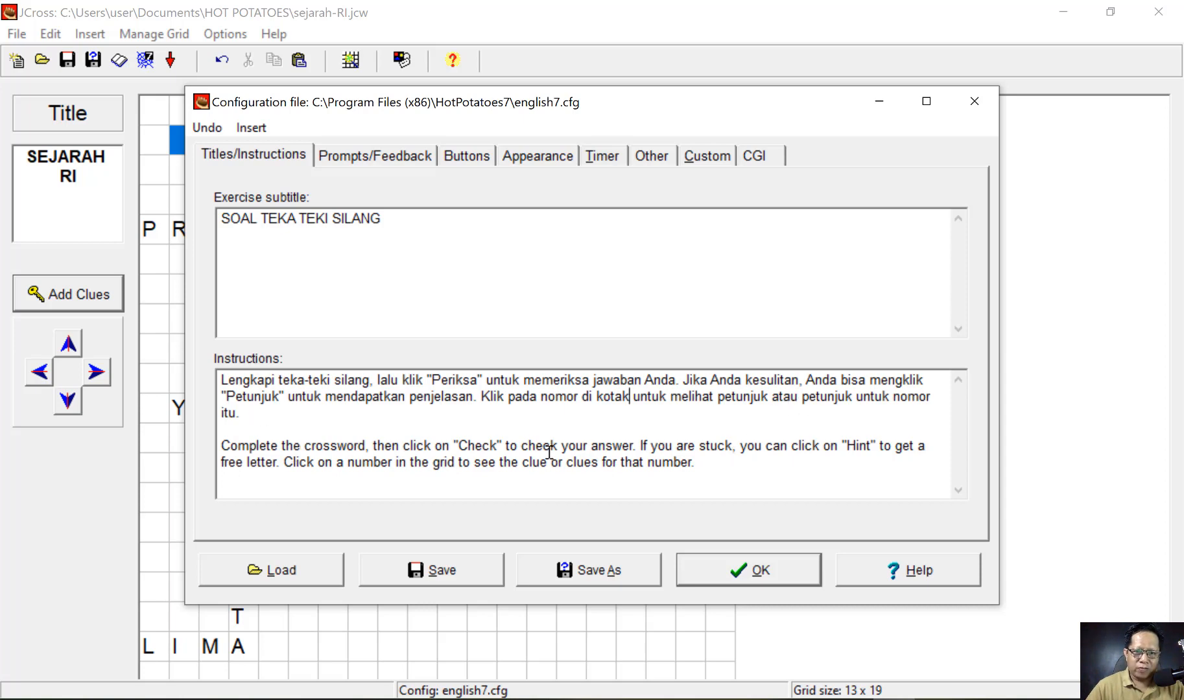
pyautogui.click(767, 396)
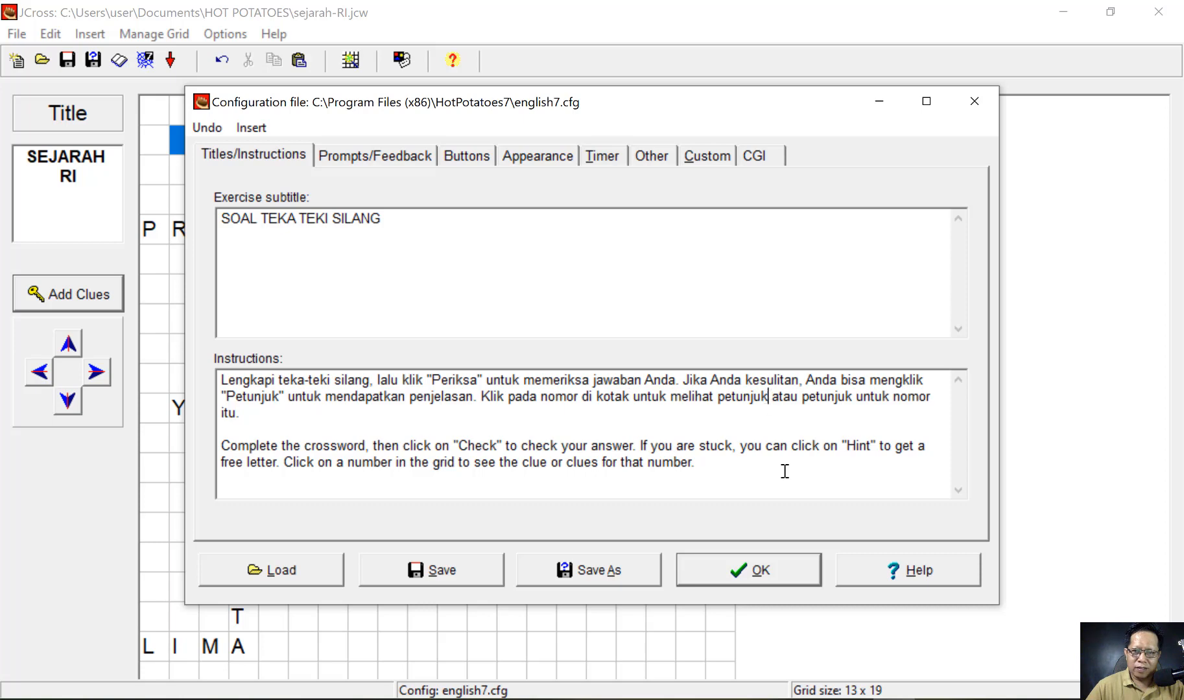
pyautogui.write('.')
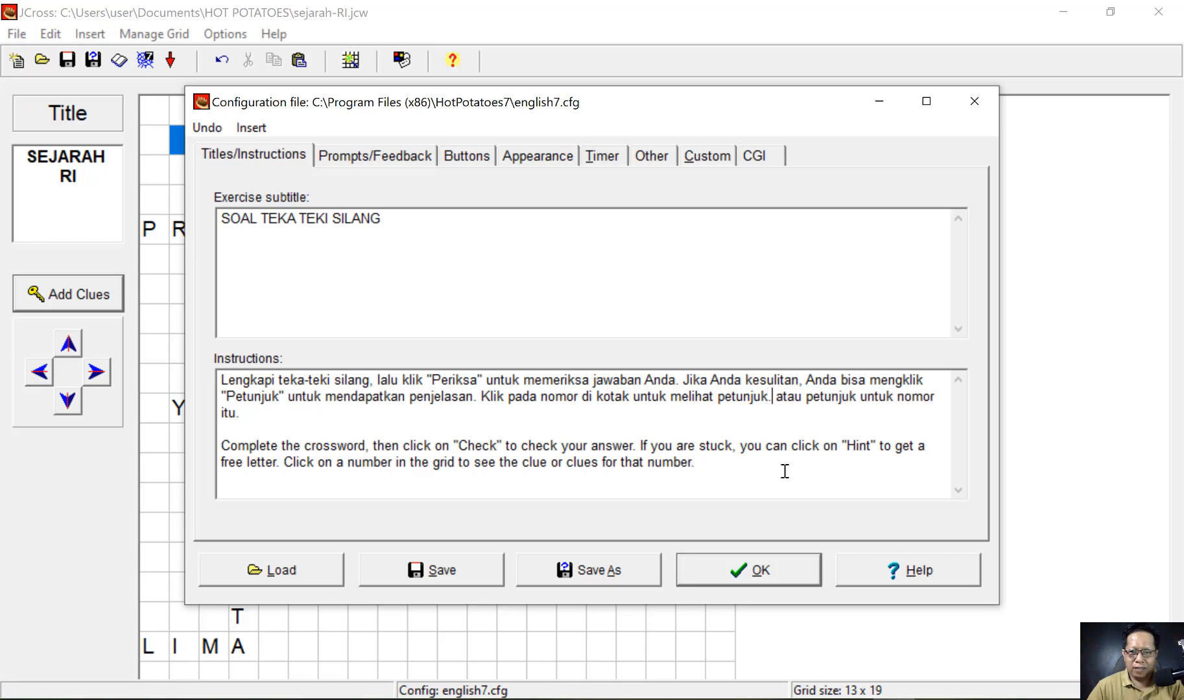
pyautogui.press('BackSpace')
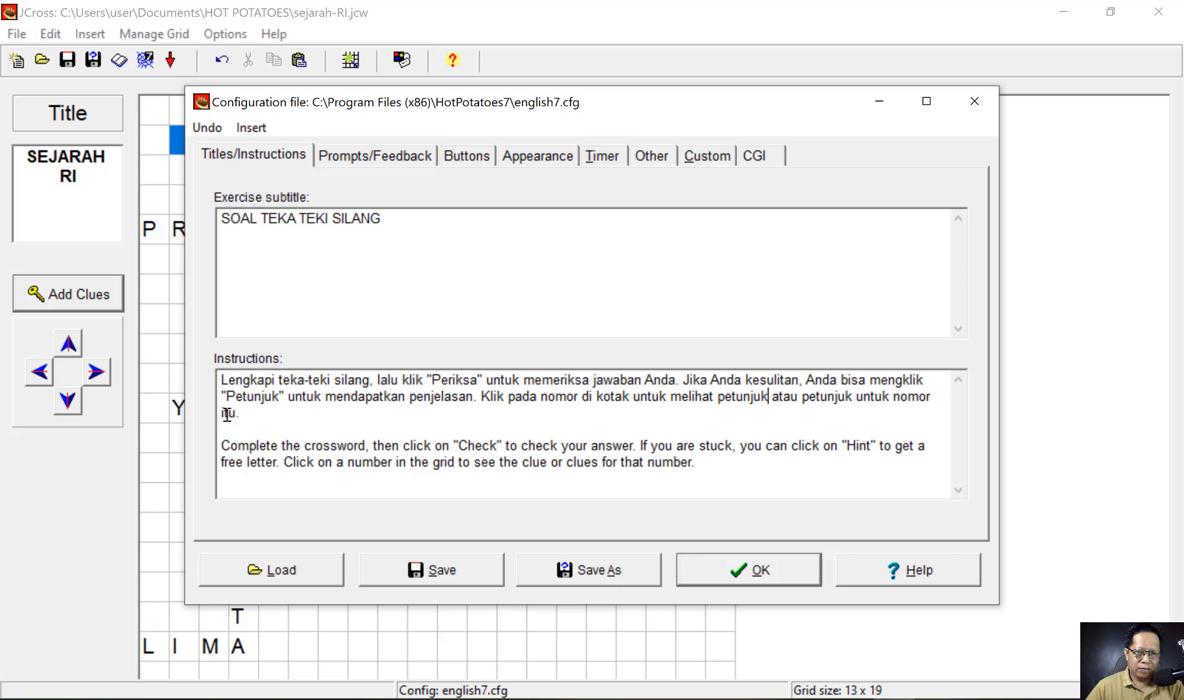
# - Delete the English instructions paragraph, then save and close the configuration
pyautogui.moveTo(223, 435); pyautogui.dragTo(727, 486)
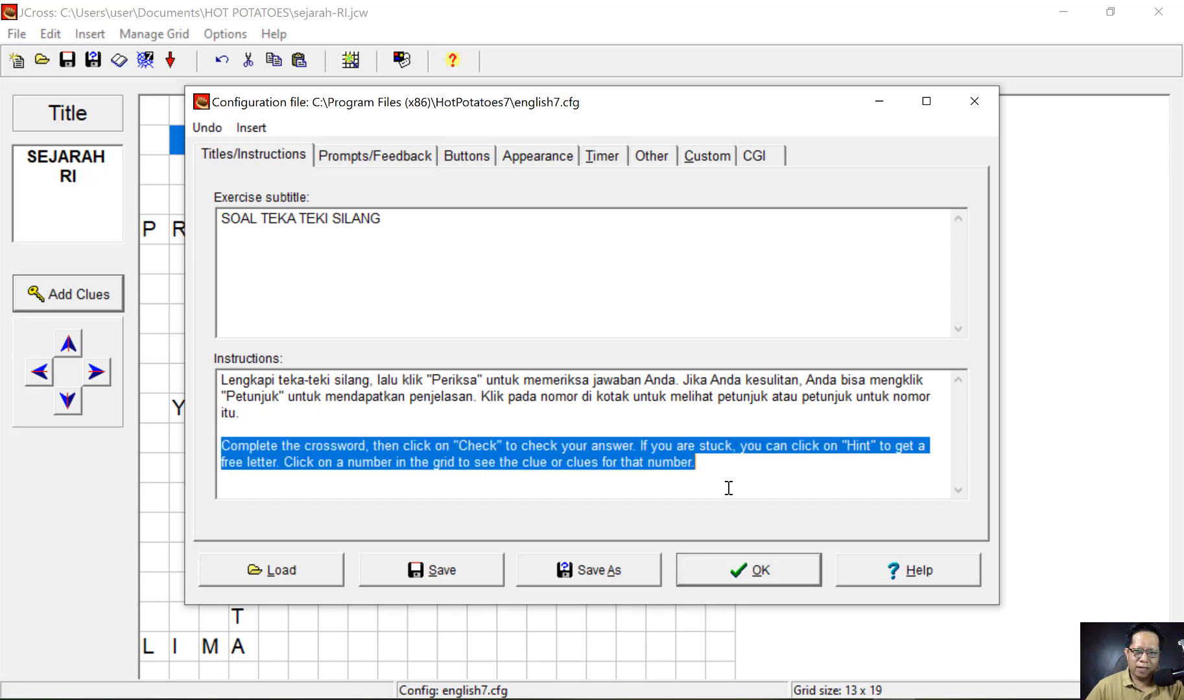
pyautogui.press('BackSpace')
pyautogui.press('BackSpace')
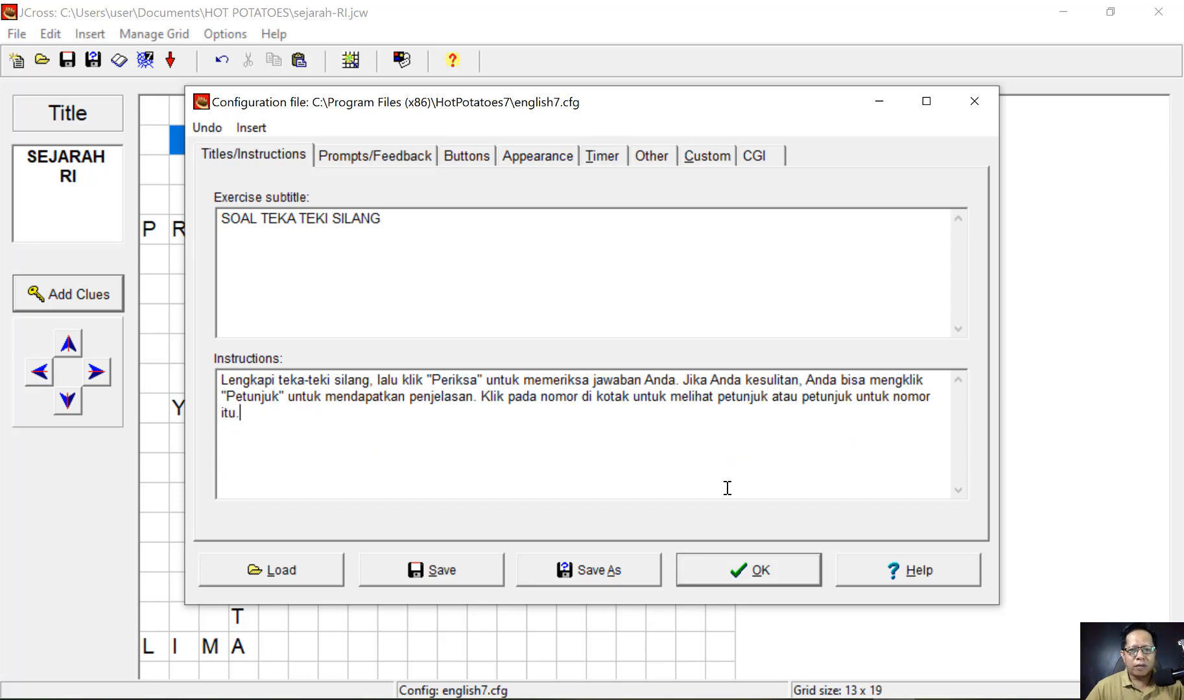
pyautogui.click(444, 568)
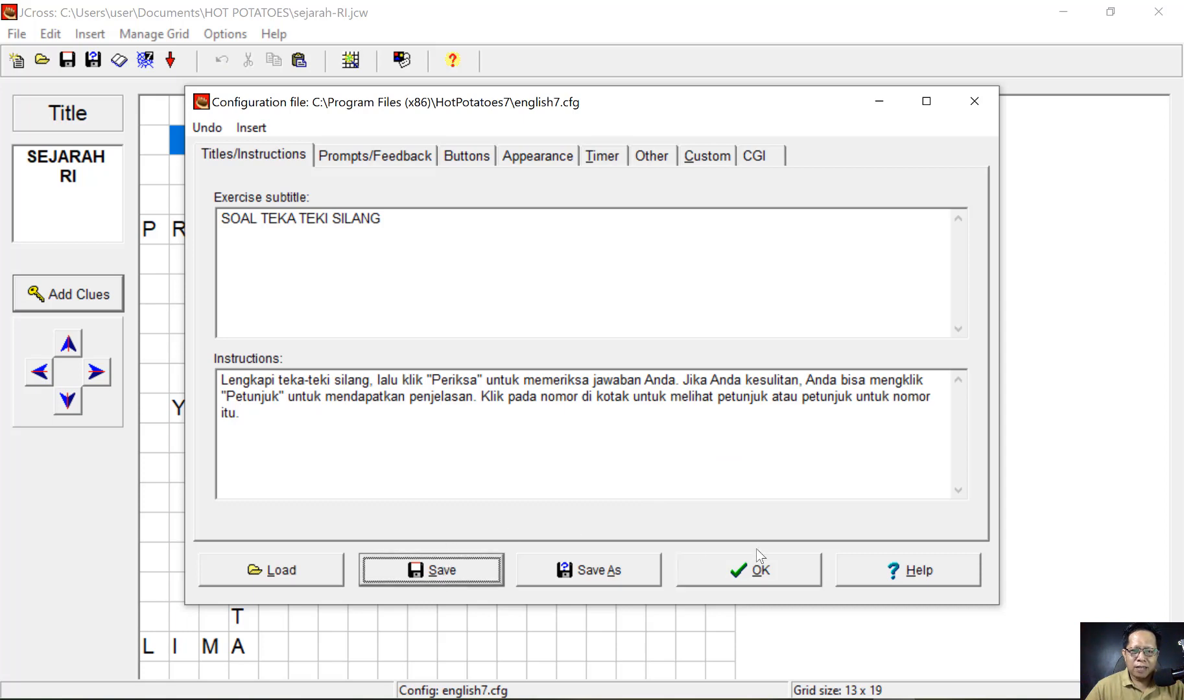
pyautogui.click(760, 570)
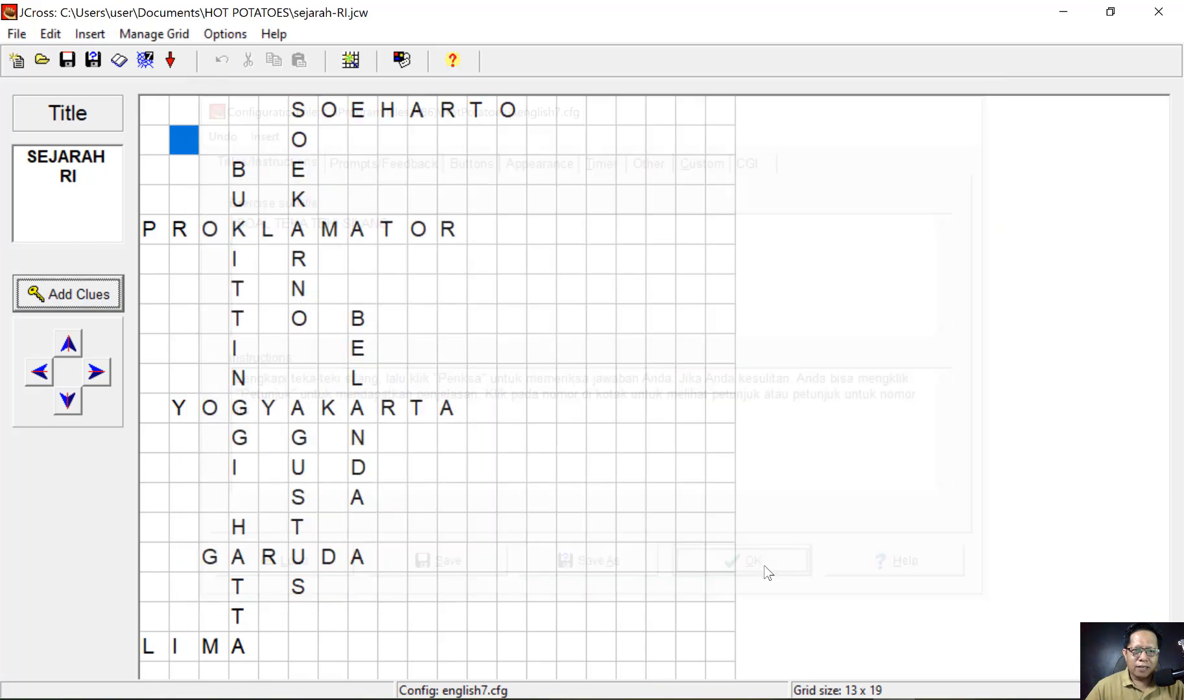
# - Save the web page as sejarah-RI02.htm instead of sejarah-RI01.htm and view it in the browser
pyautogui.click(145, 61)
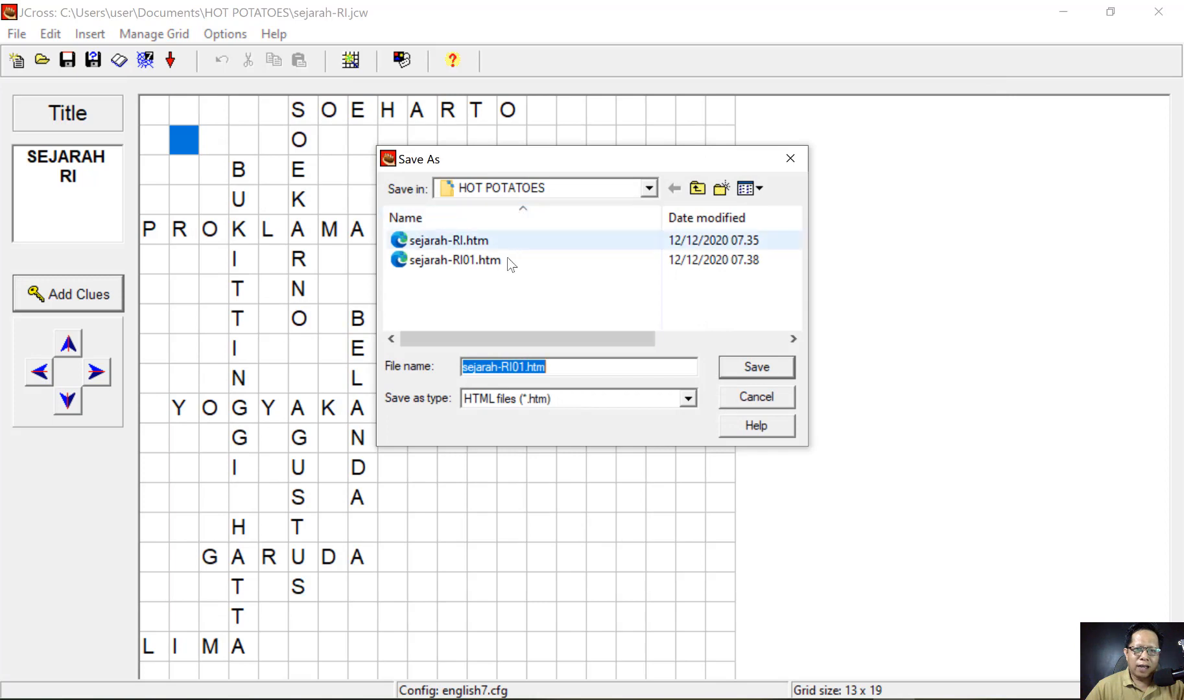
pyautogui.click(523, 367)
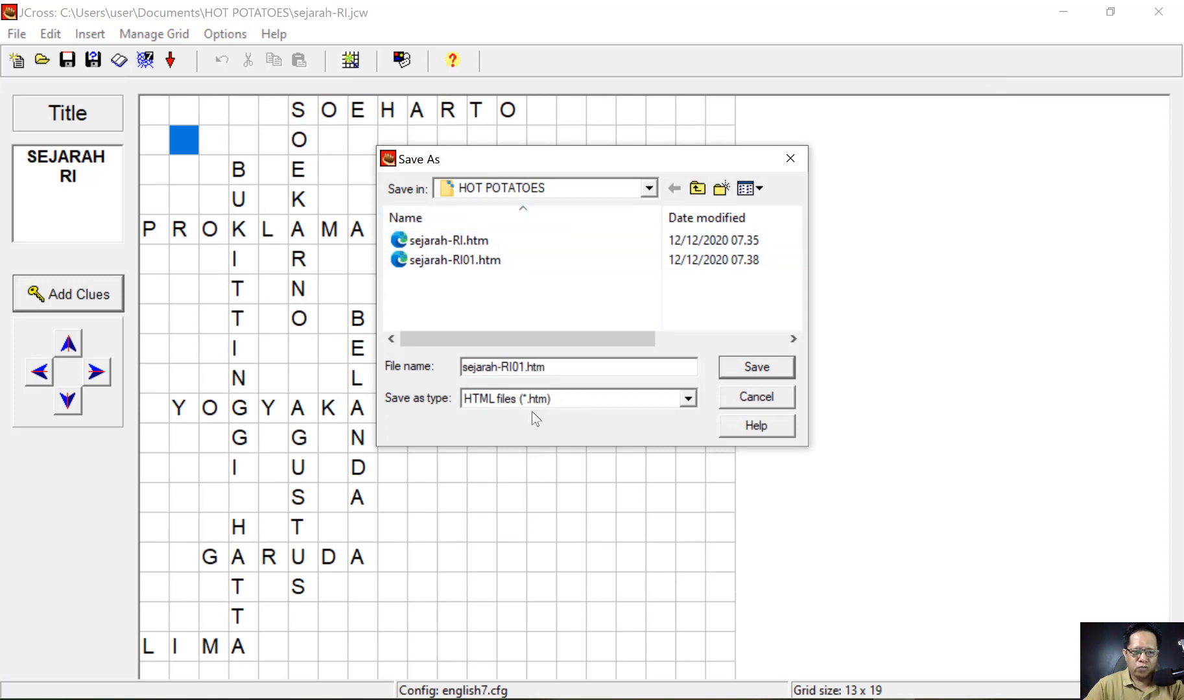
pyautogui.press('BackSpace')
pyautogui.write('2')
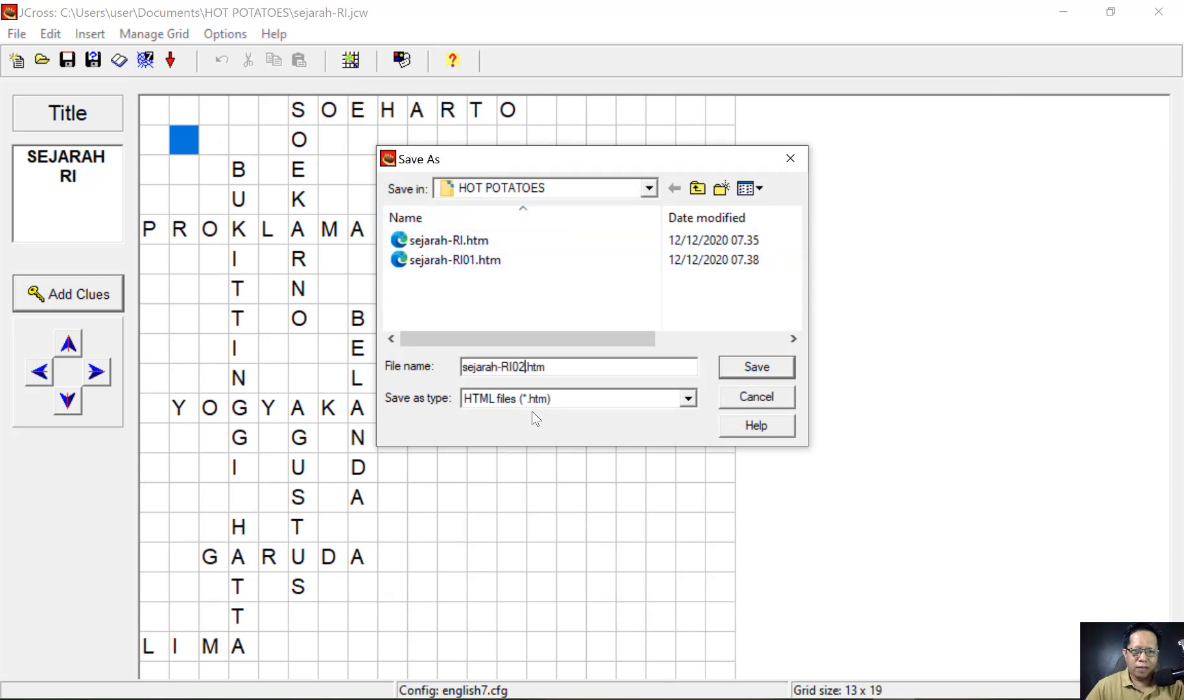
pyautogui.click(752, 369)
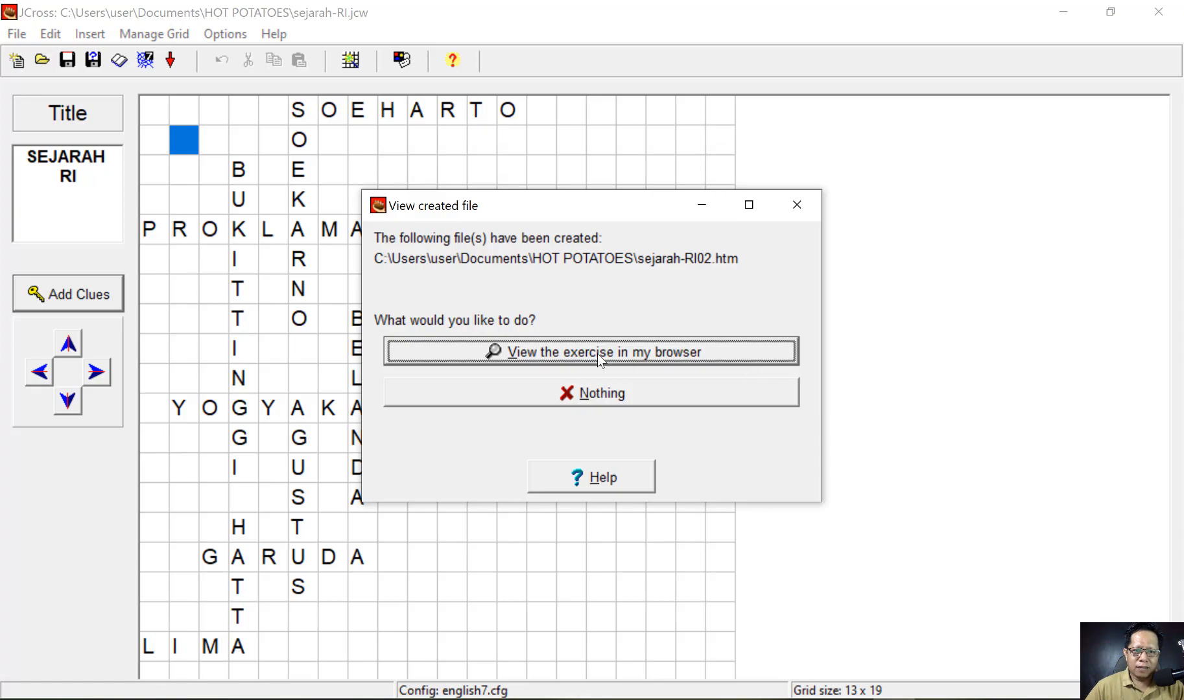
pyautogui.click(600, 360)
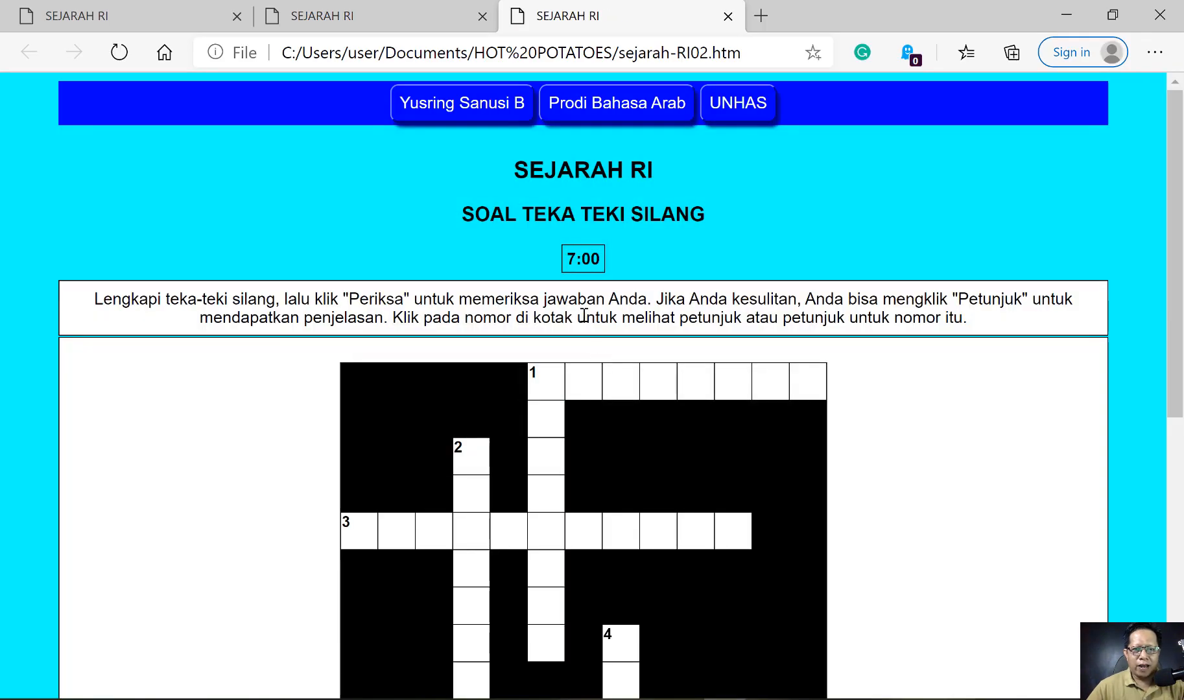
# - Check the Indonesian clues for crossword numbers 1 and 2 and focus the answer box
pyautogui.click(537, 384)
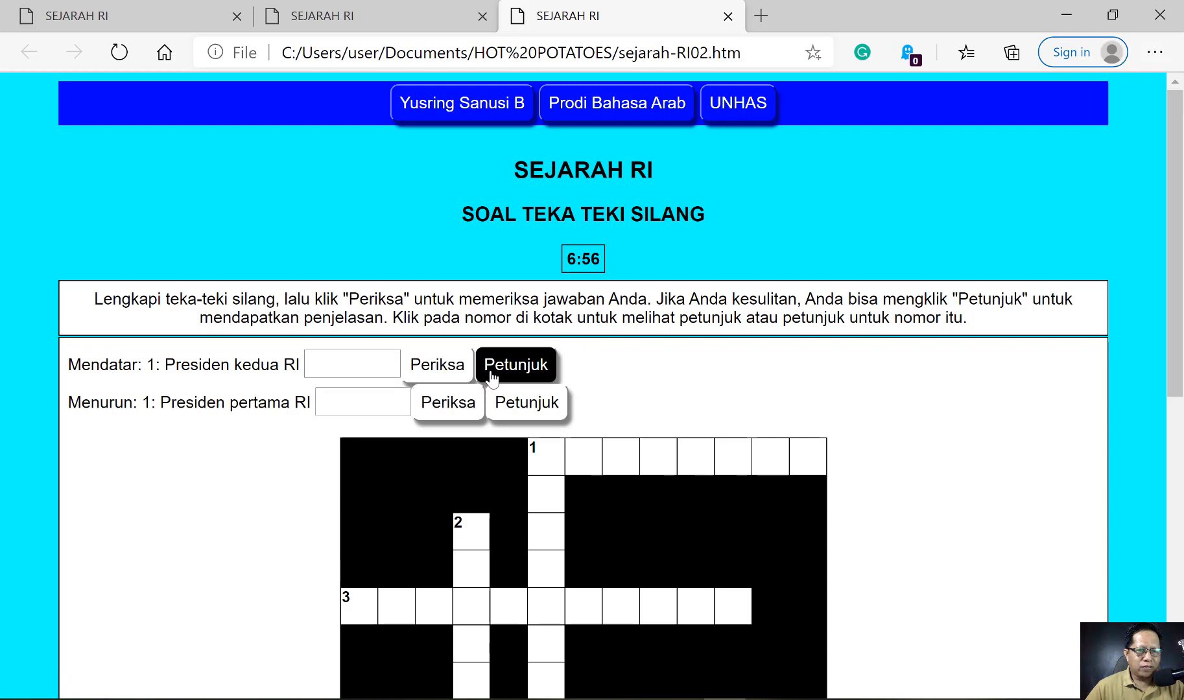
pyautogui.scroll(-8, 269, 405)
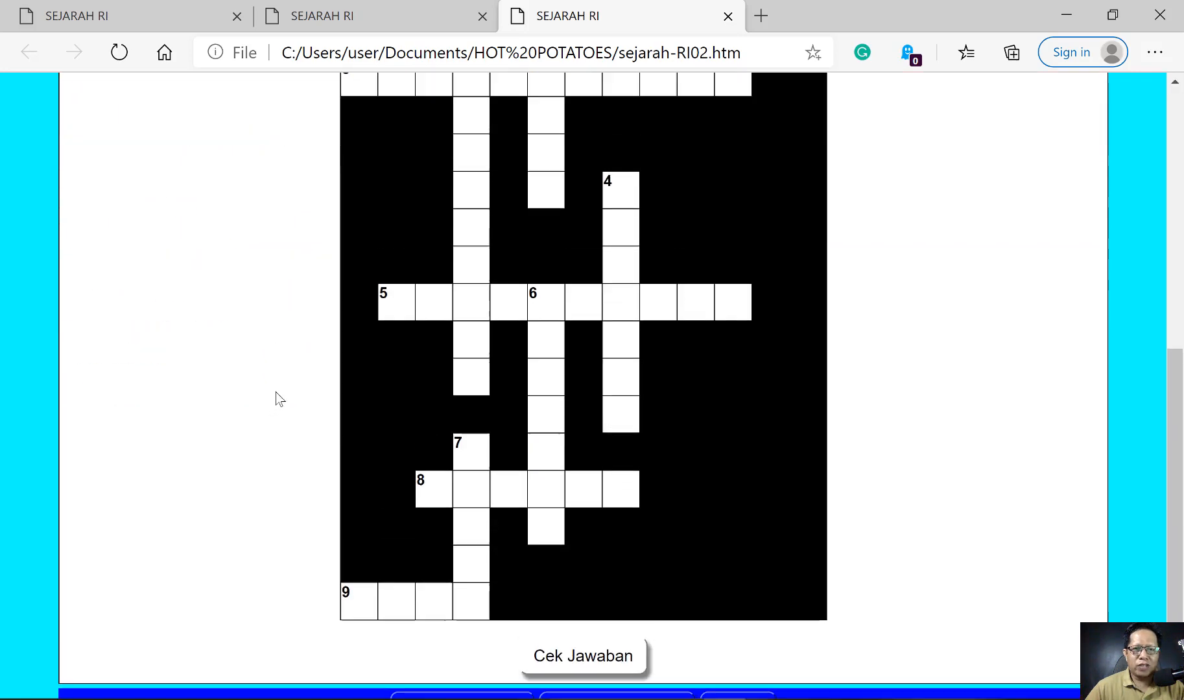
pyautogui.scroll(8, 278, 399)
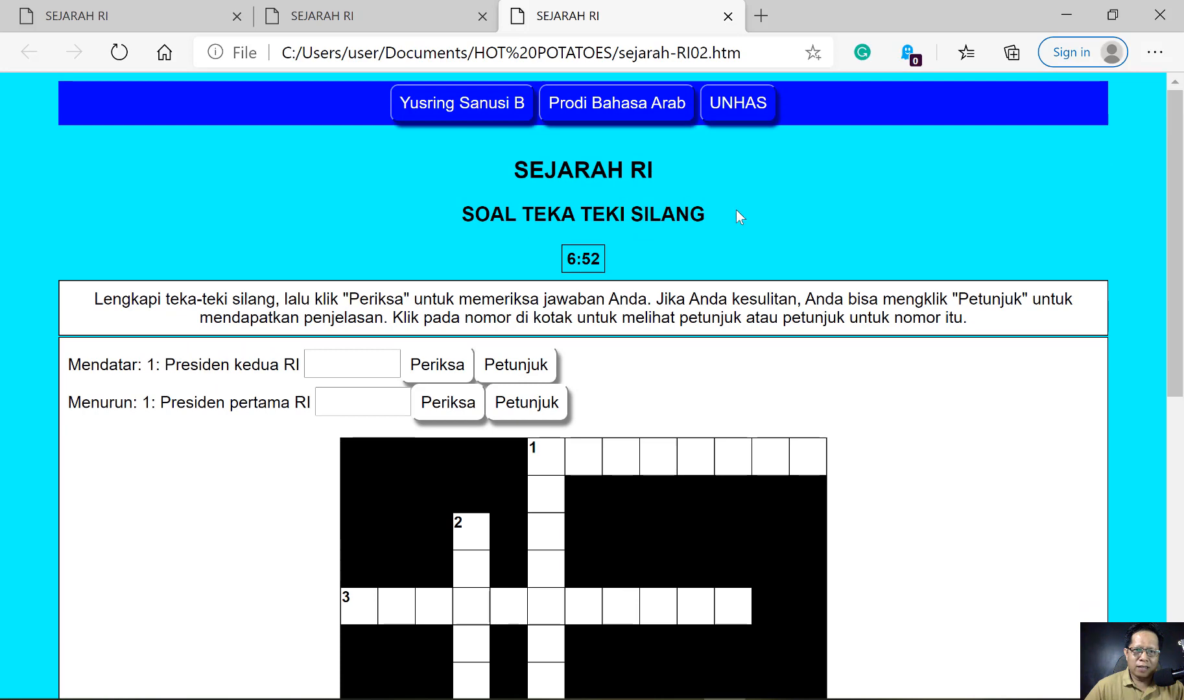
pyautogui.scroll(-3, 486, 367)
pyautogui.click(457, 350)
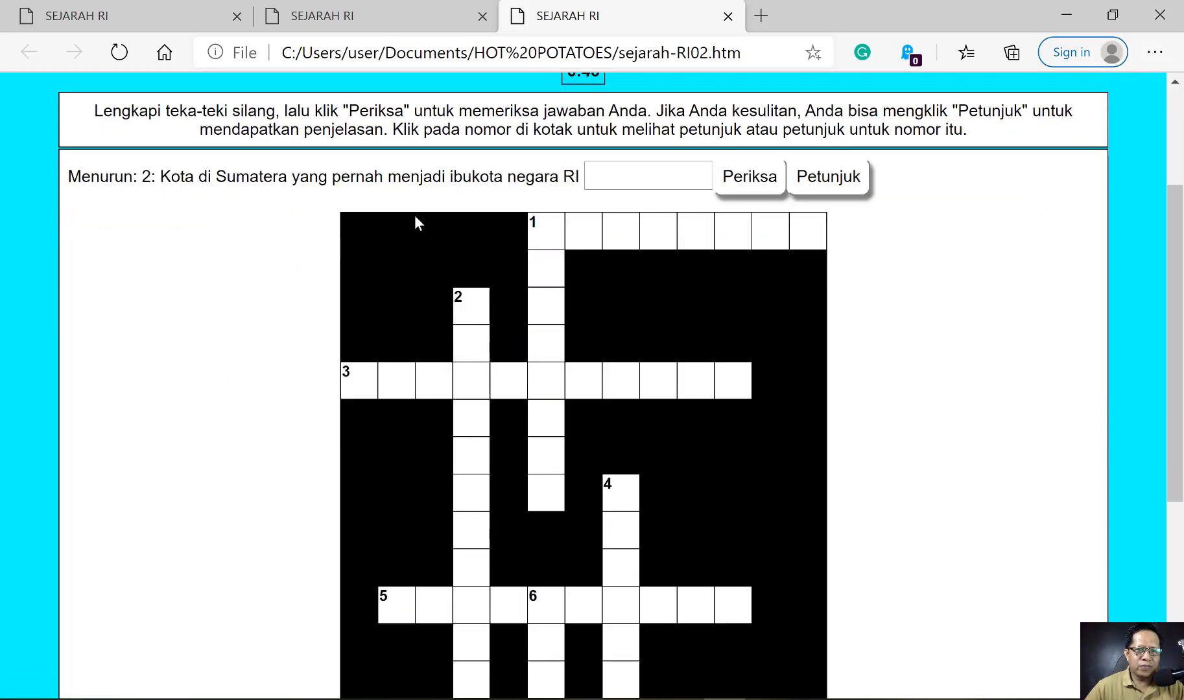
pyautogui.click(600, 181)
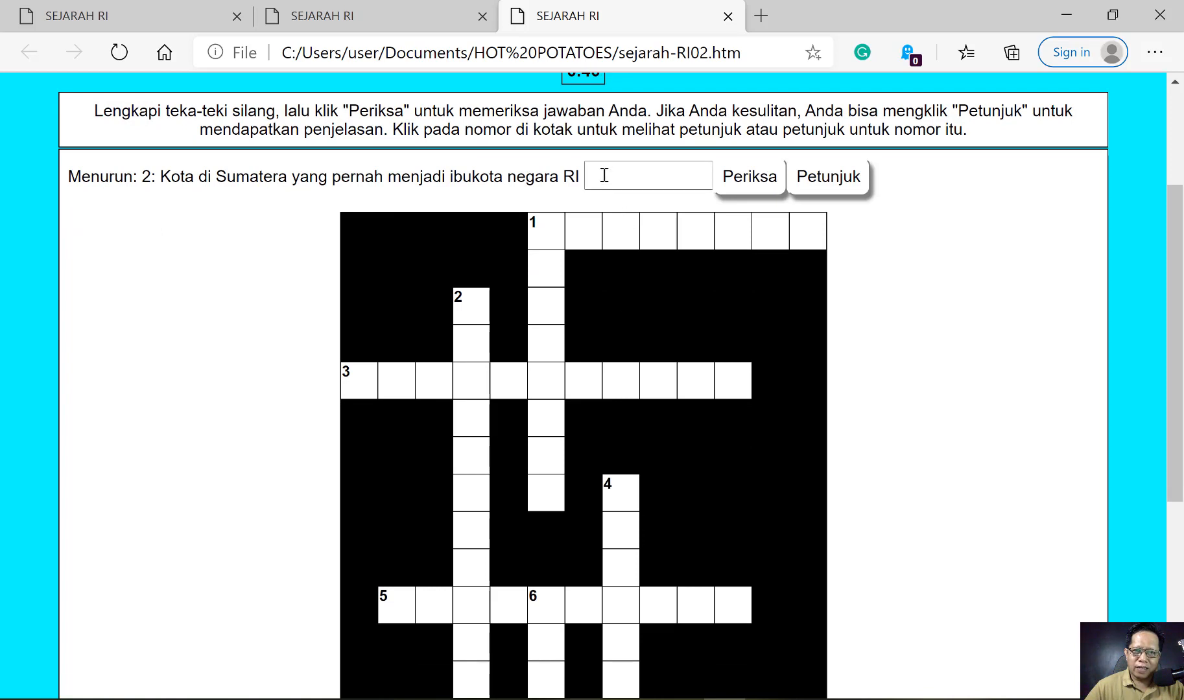
pyautogui.click(604, 175)
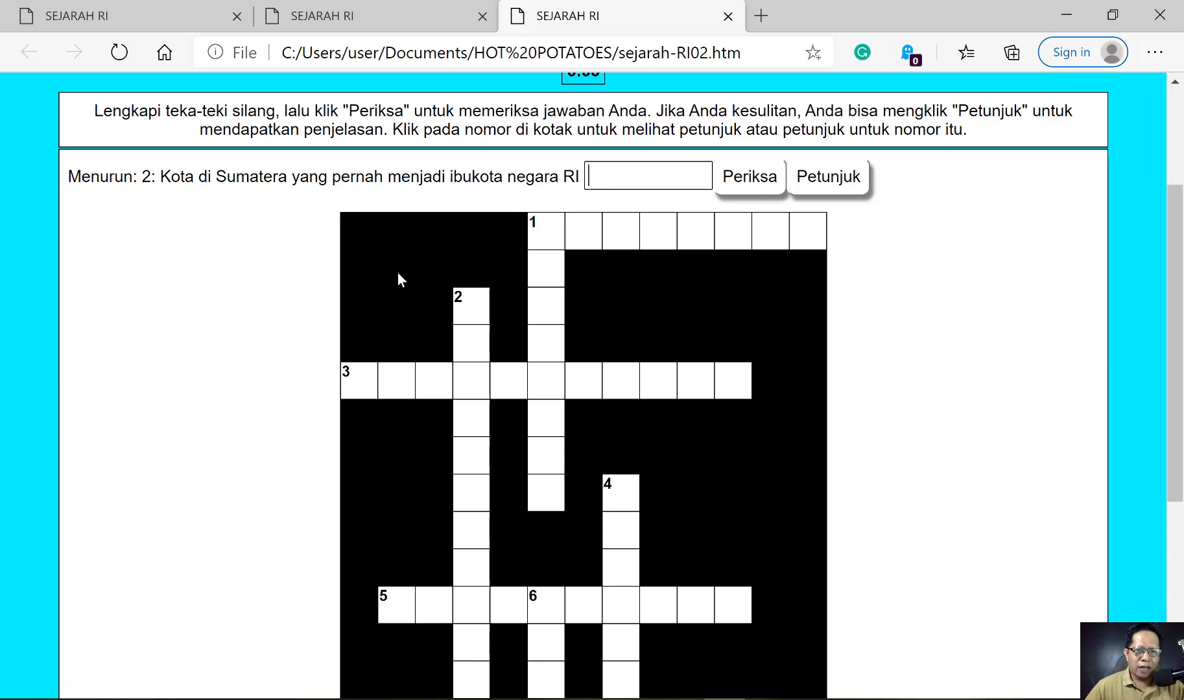
pyautogui.scroll(-5, 484, 376)
pyautogui.scroll(7, 484, 376)
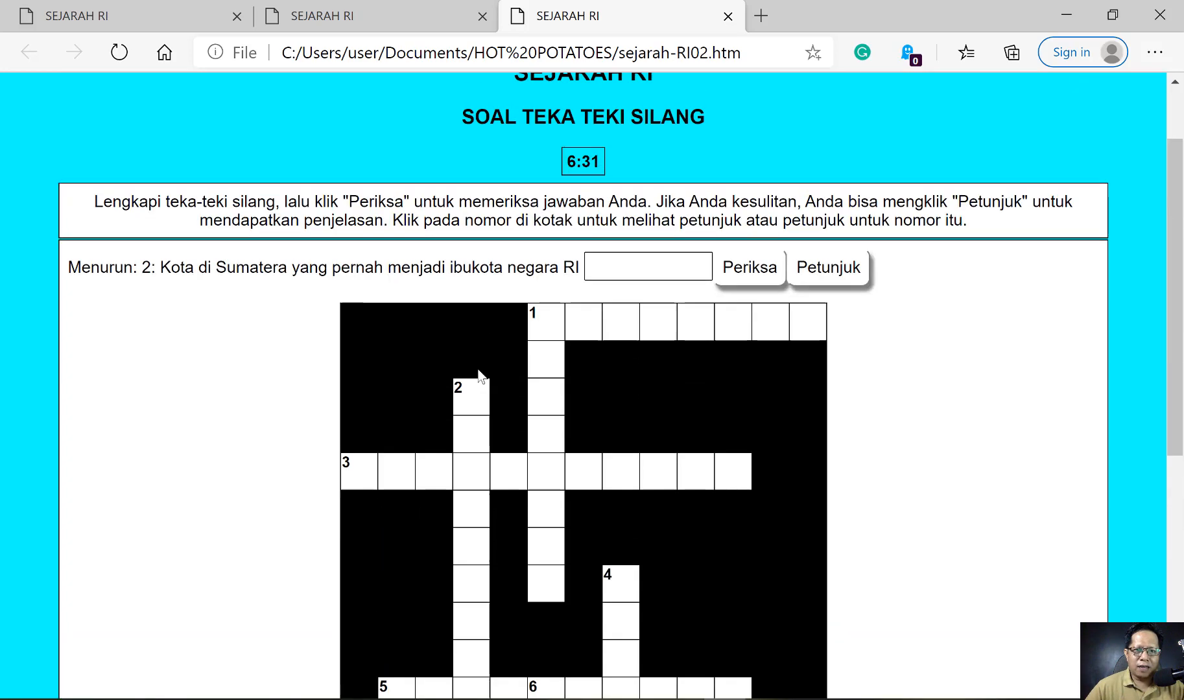
# - Revisit clues 1 and 2, then show Down 4, 'Negara yang pernah menjajah Indonesia'
pyautogui.click(549, 345)
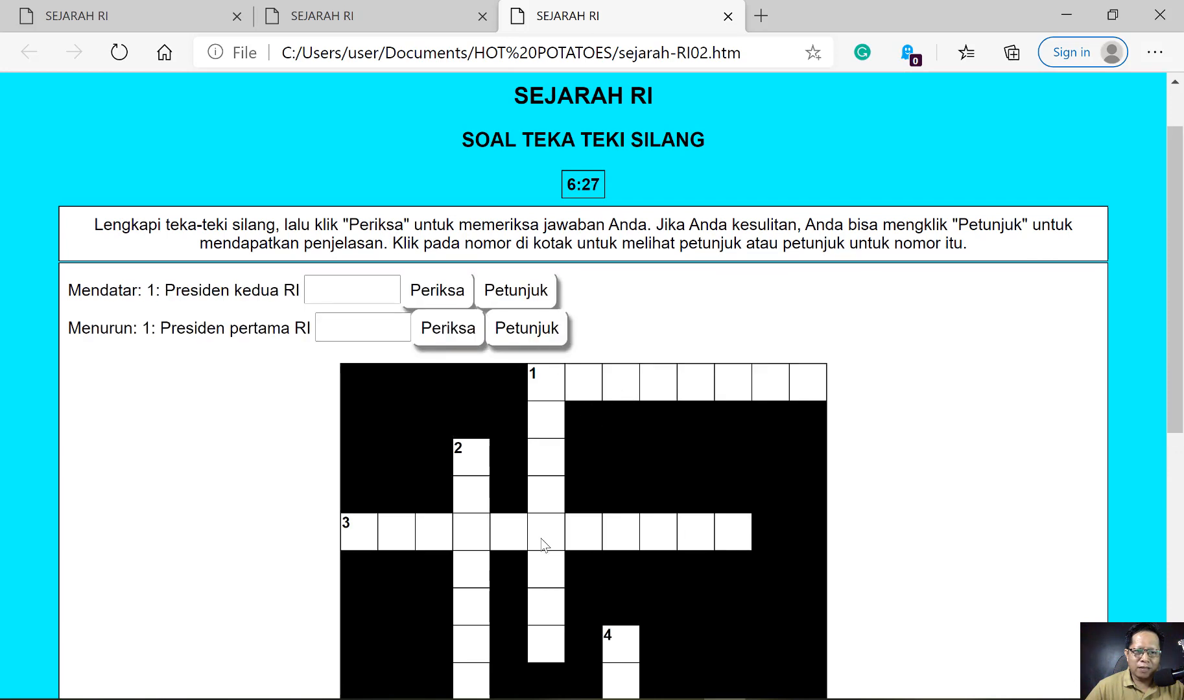
pyautogui.click(464, 465)
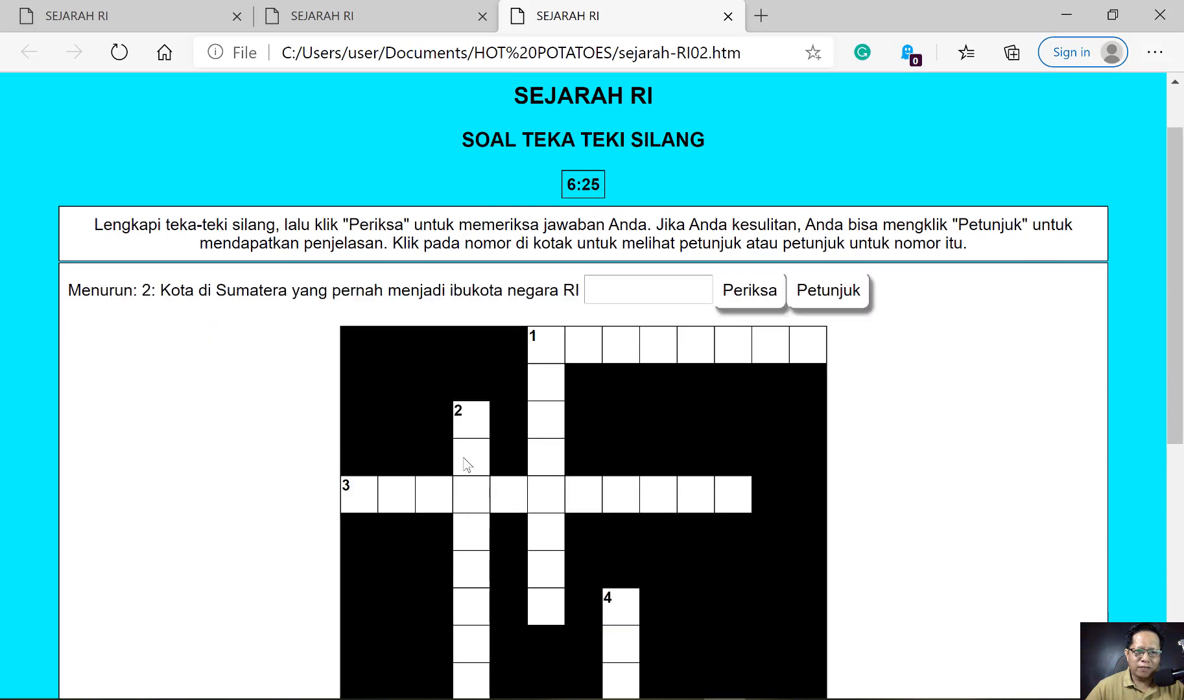
pyautogui.click(619, 616)
pyautogui.scroll(2, 682, 568)
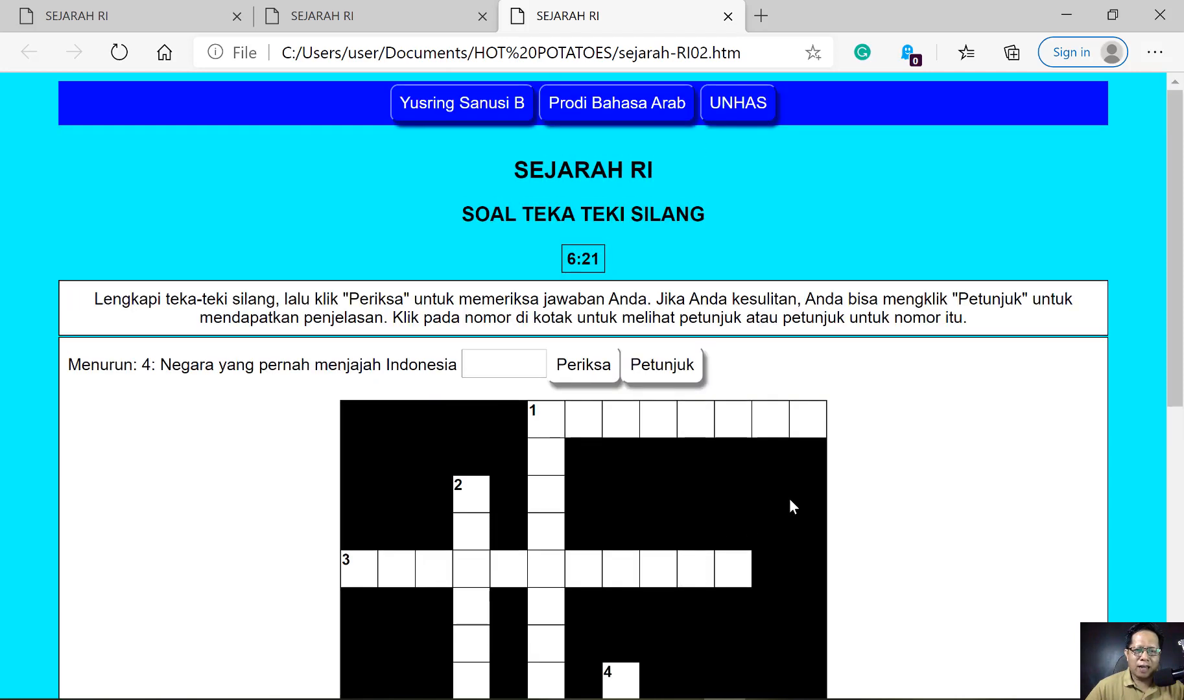
pyautogui.scroll(-4, 472, 410)
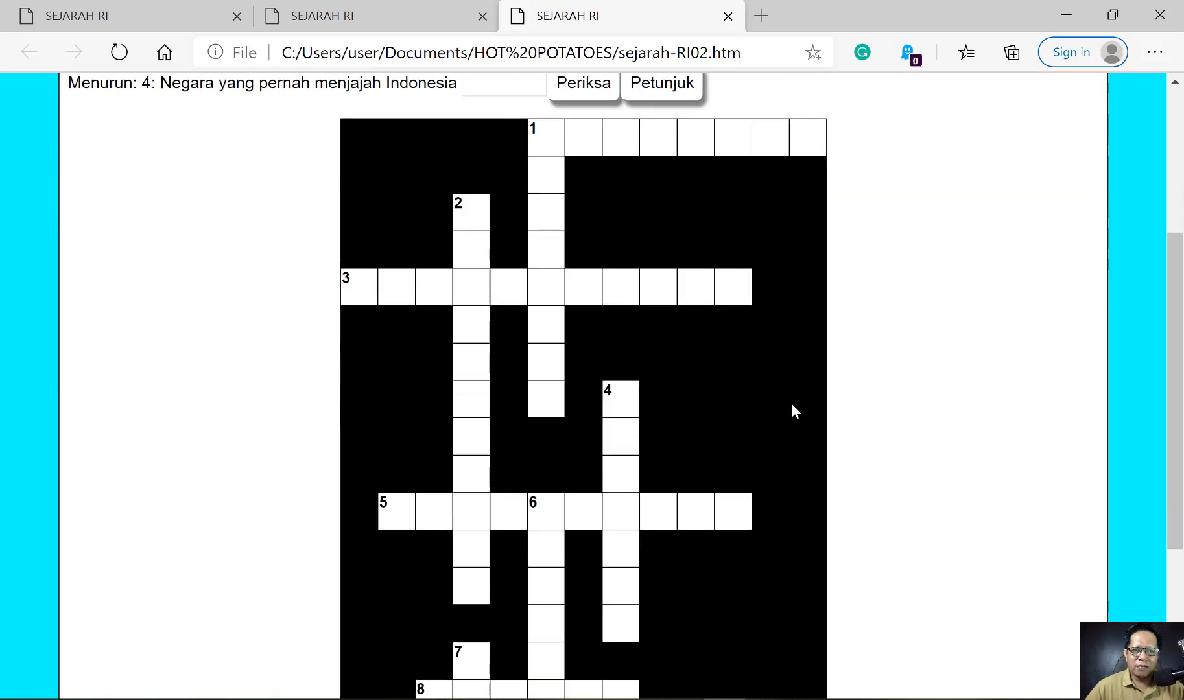
pyautogui.scroll(4, 790, 403)
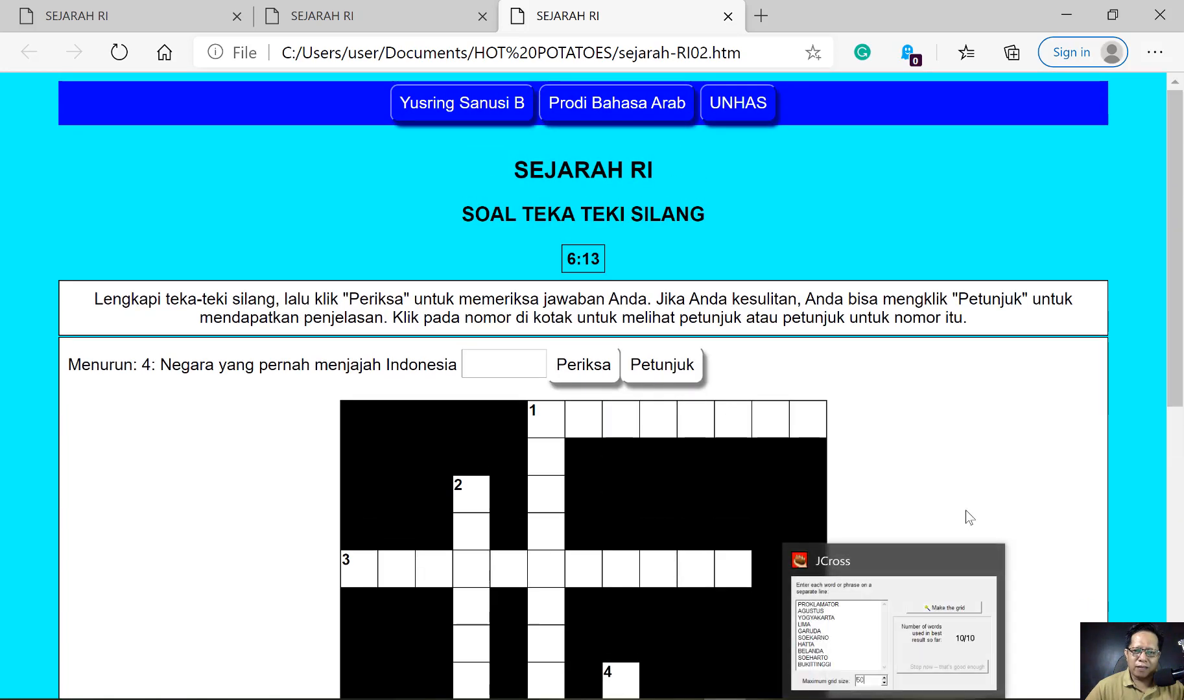